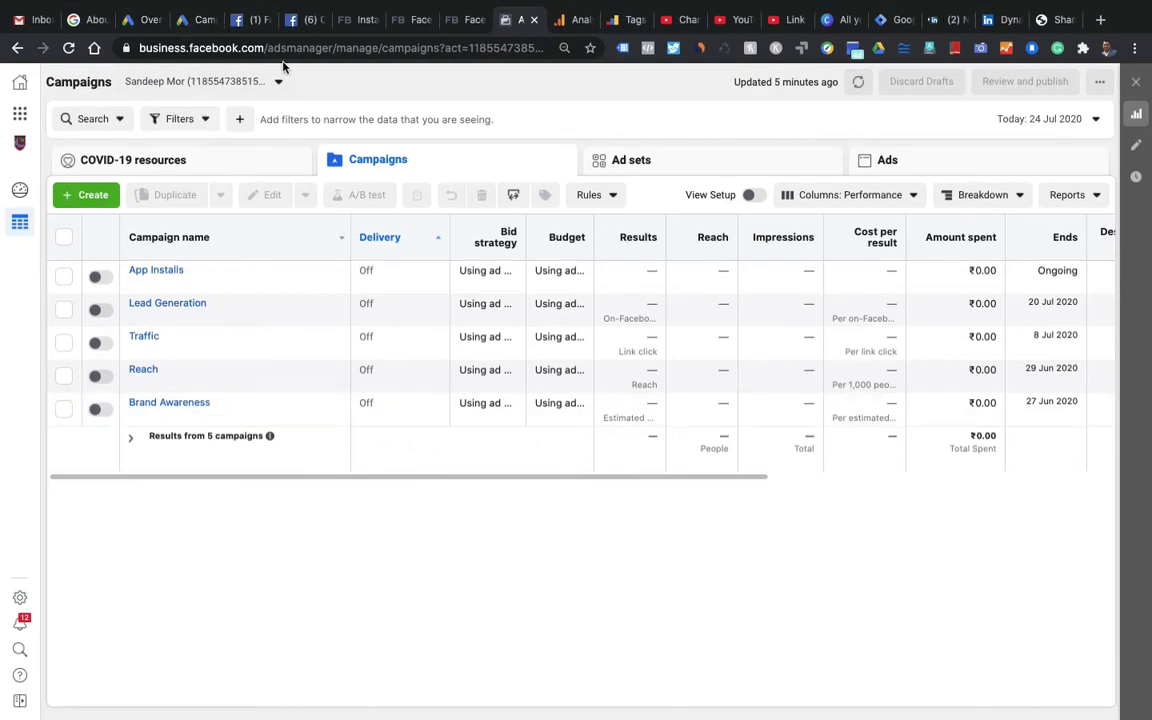
click(19, 115)
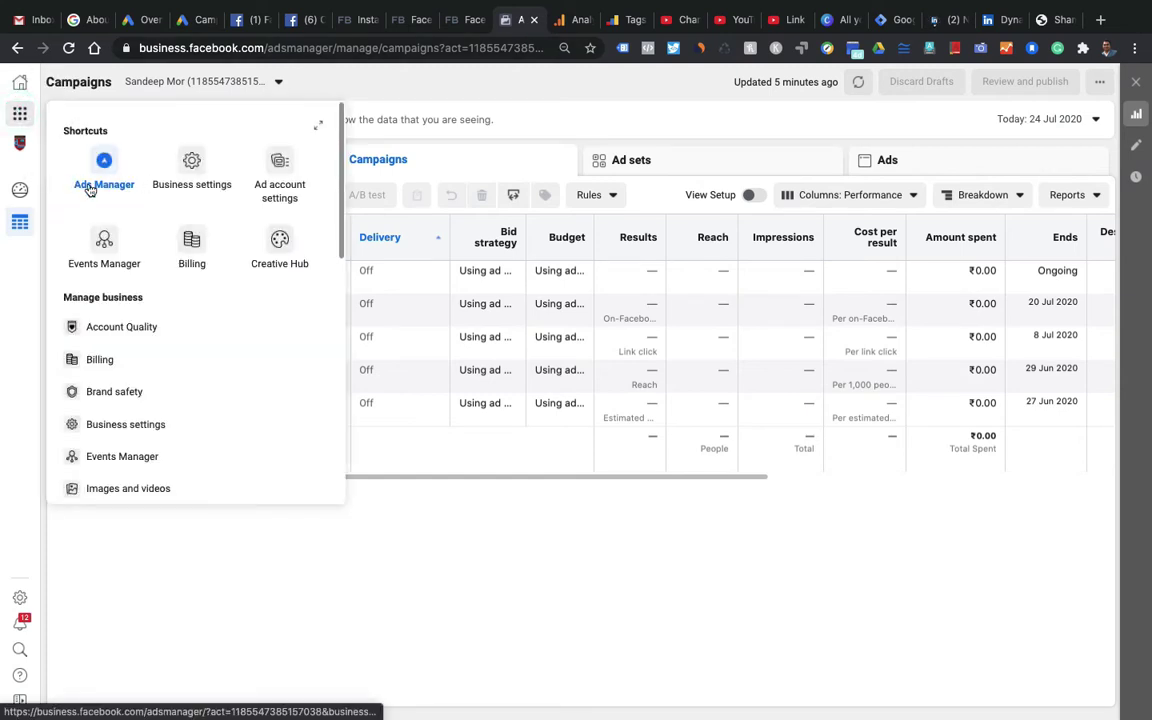
click(388, 560)
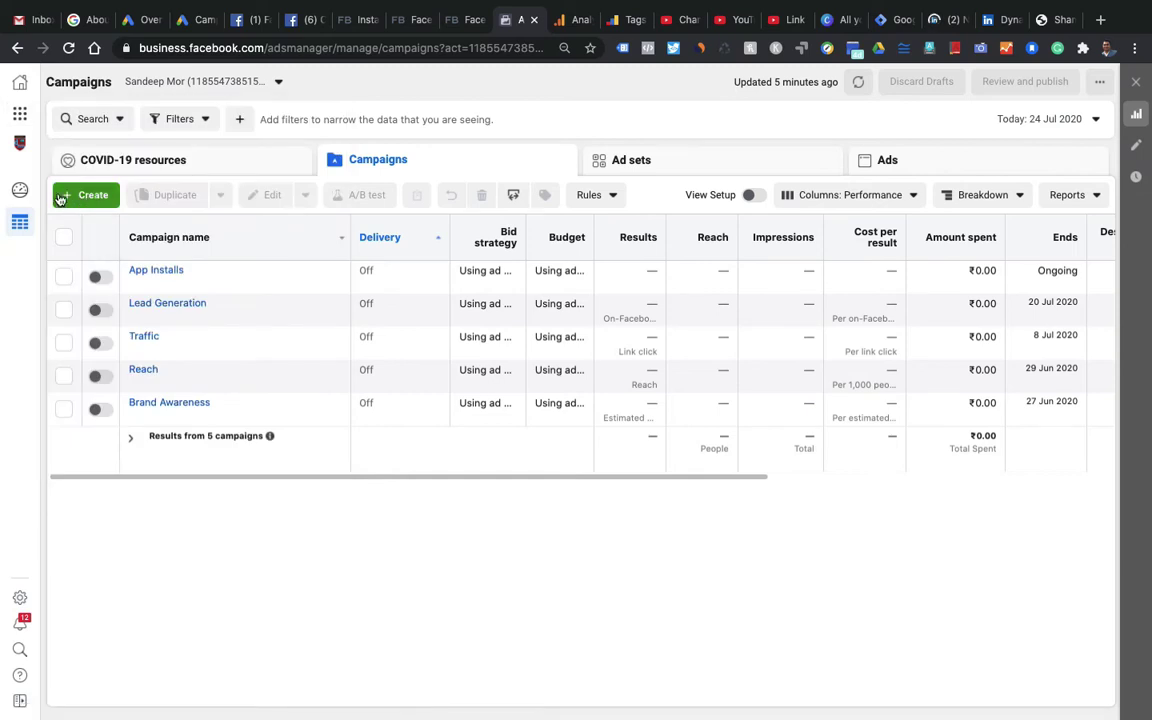
- Create a new campaign with the Engagement objective and the Post Engagement type
click(100, 200)
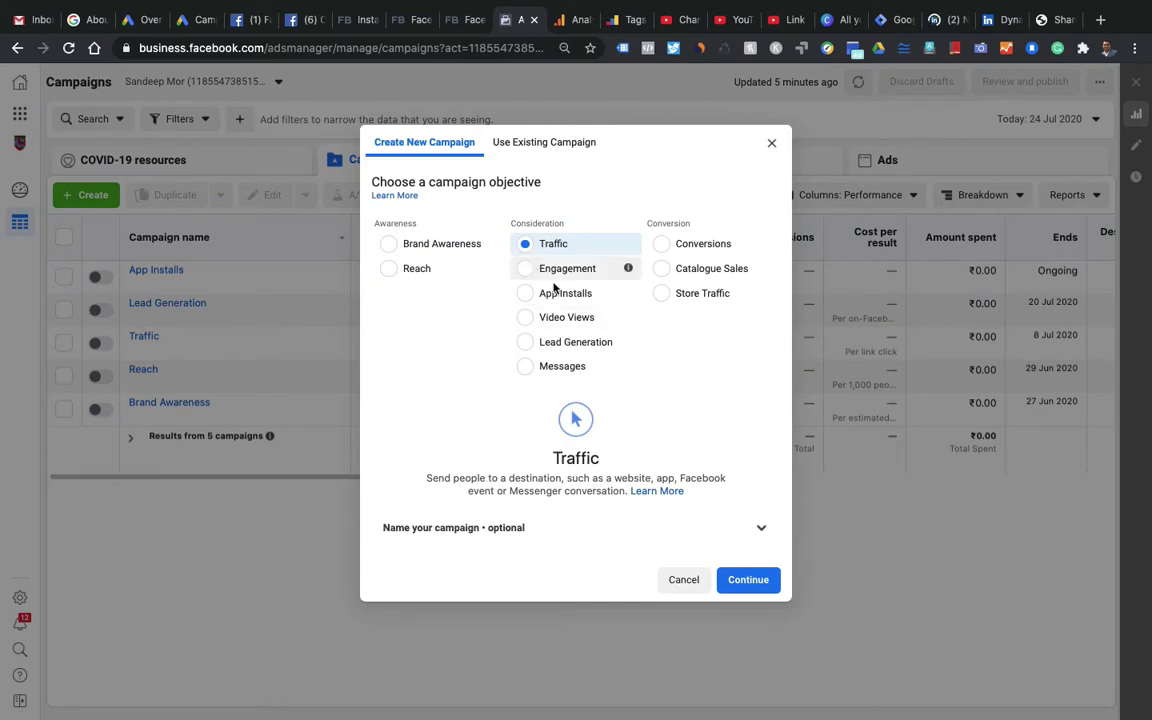
click(525, 270)
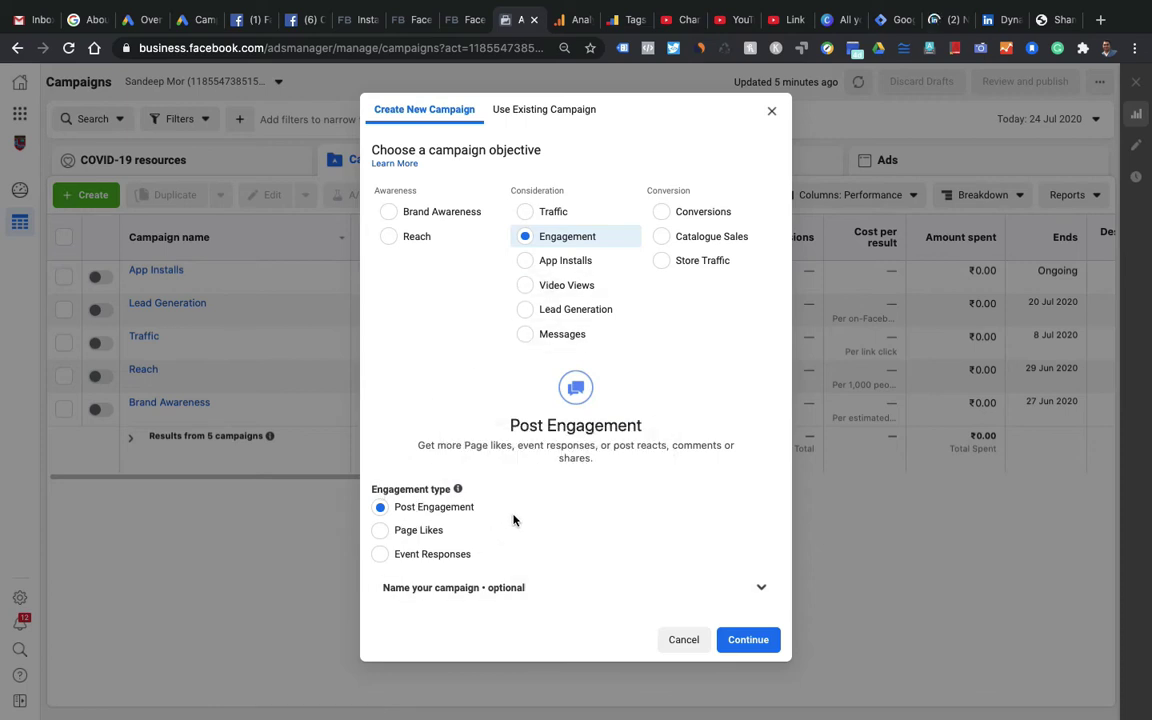
click(383, 535)
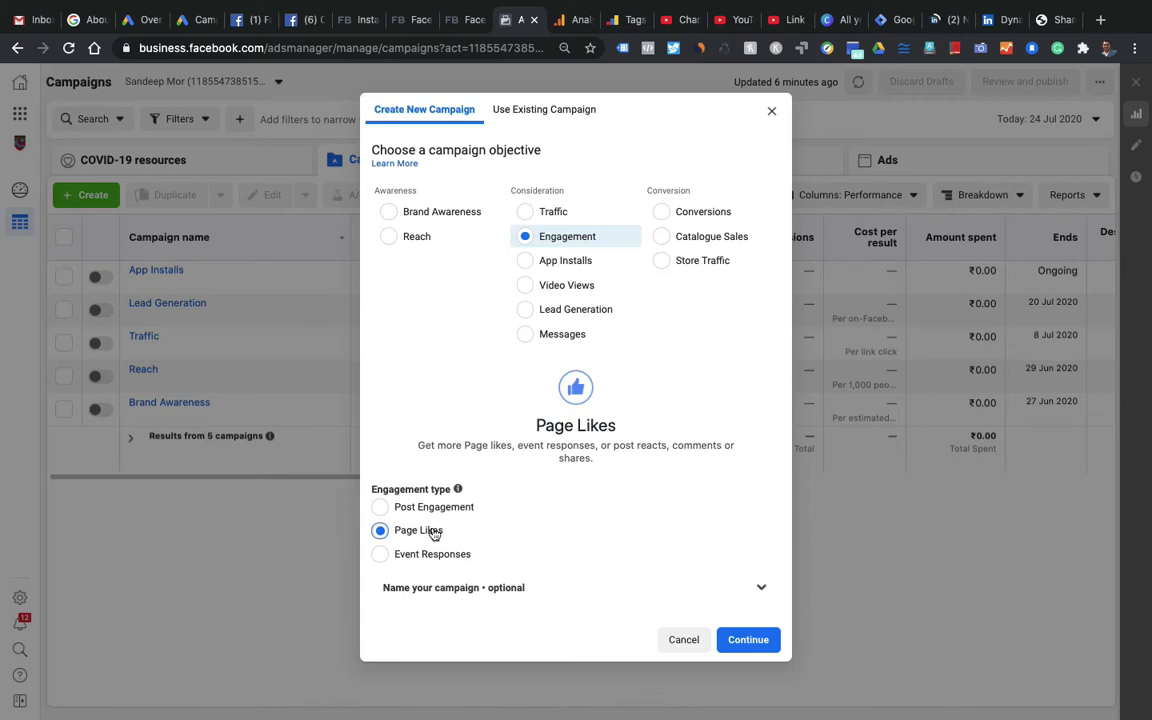
click(381, 508)
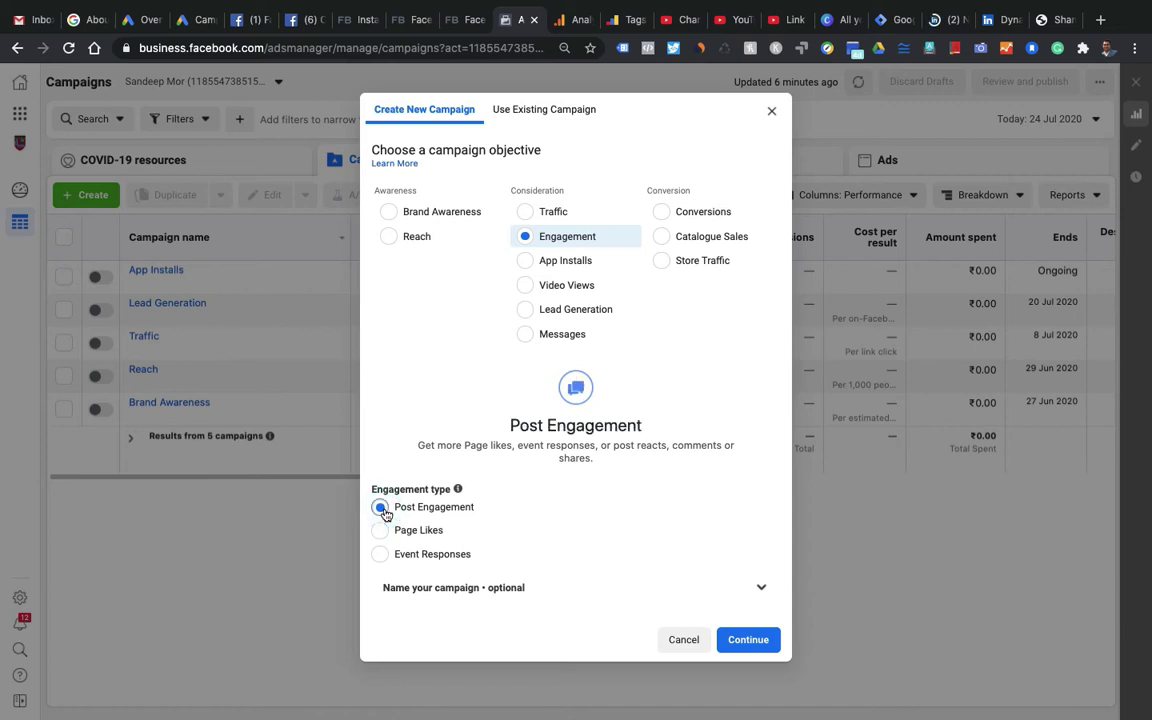
click(749, 643)
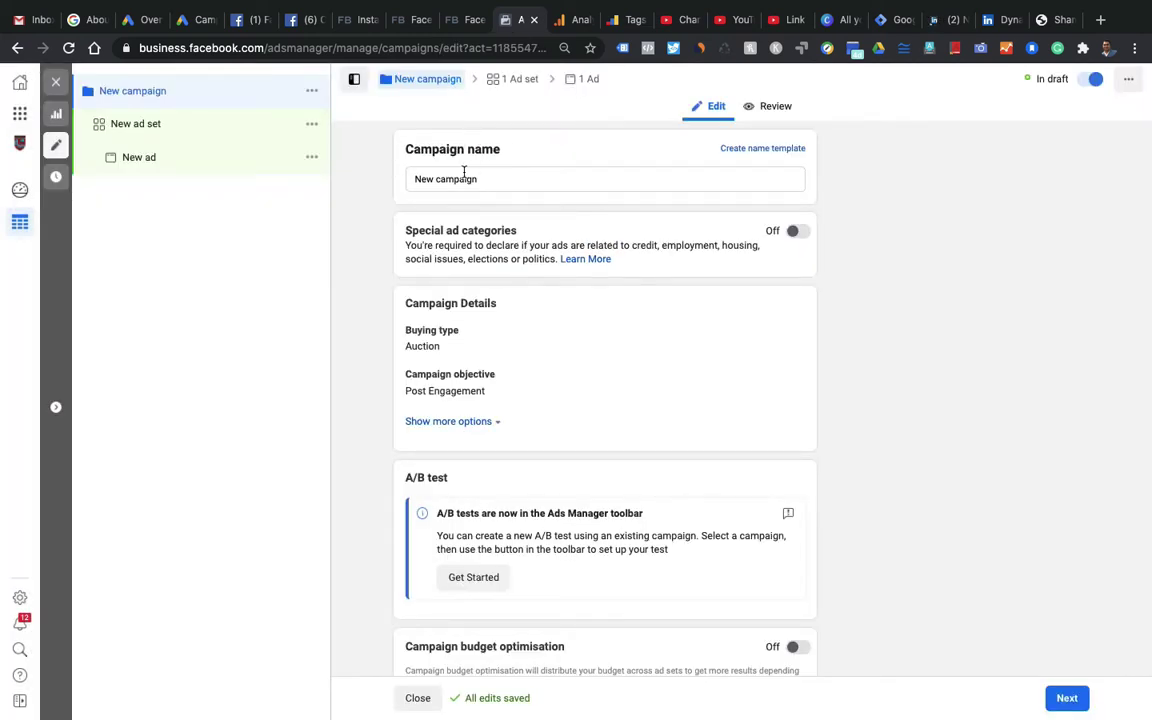
- Name the campaign "Engagement", leave its other settings as they are, and proceed to the ad set
triple_click(501, 183)
text(Engagement)
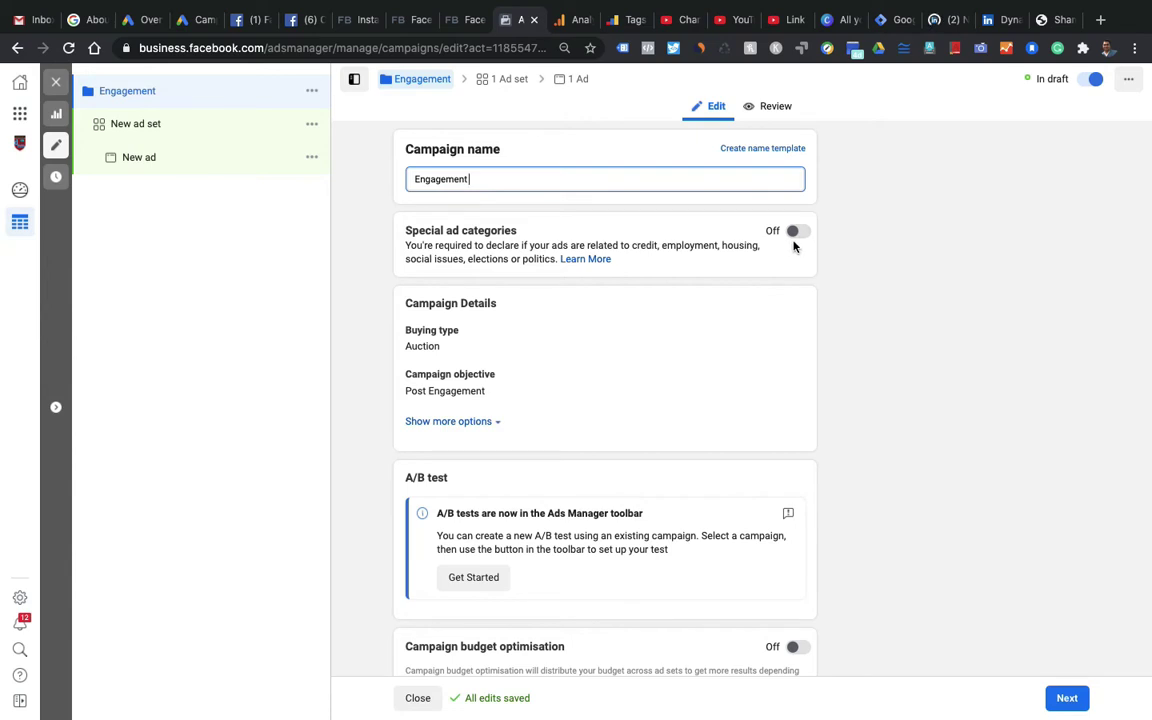
click(392, 372)
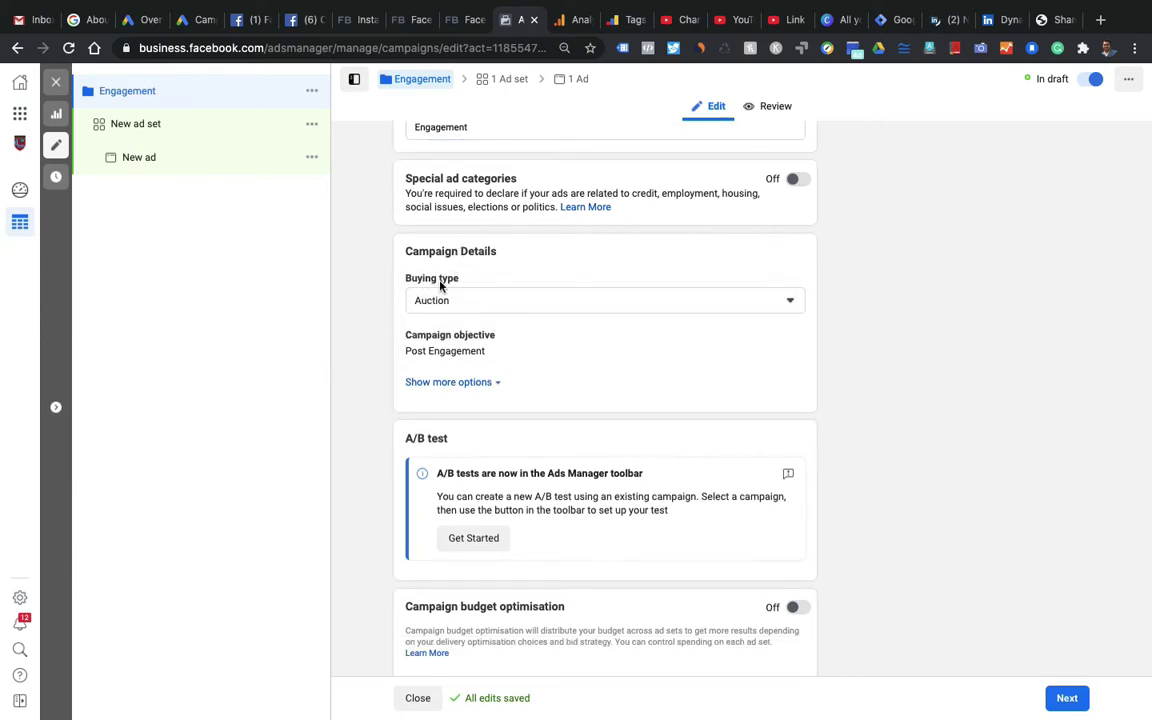
scroll(380, 362, down, 1)
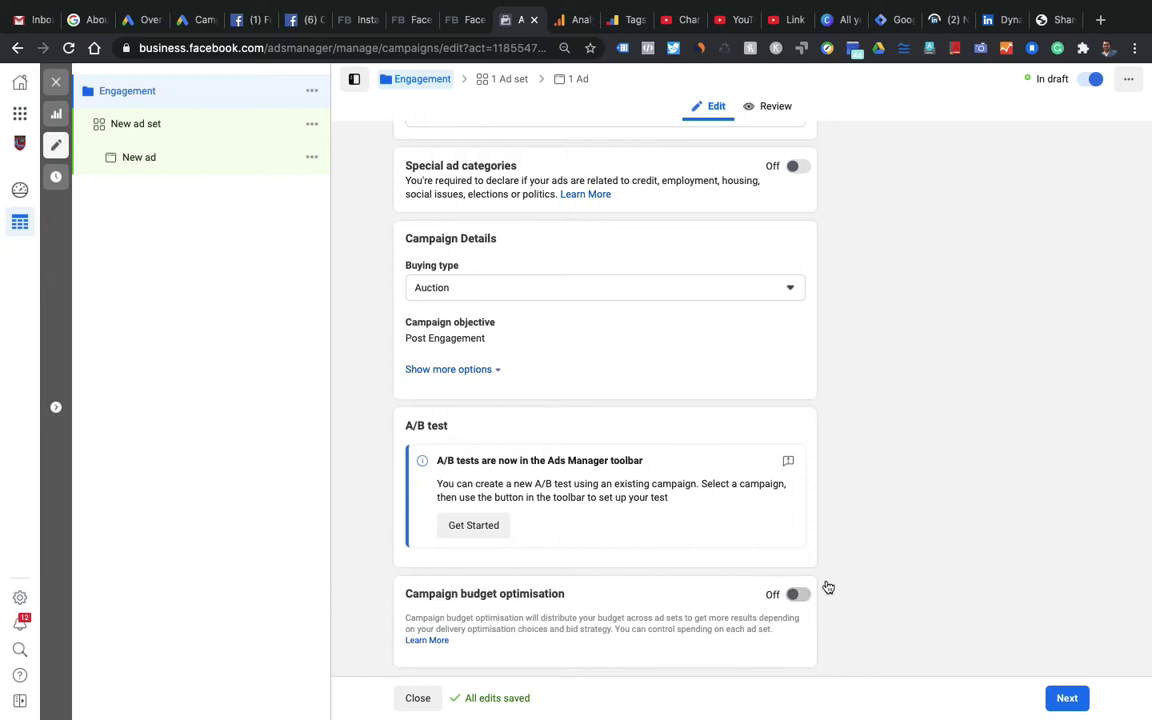
click(1083, 699)
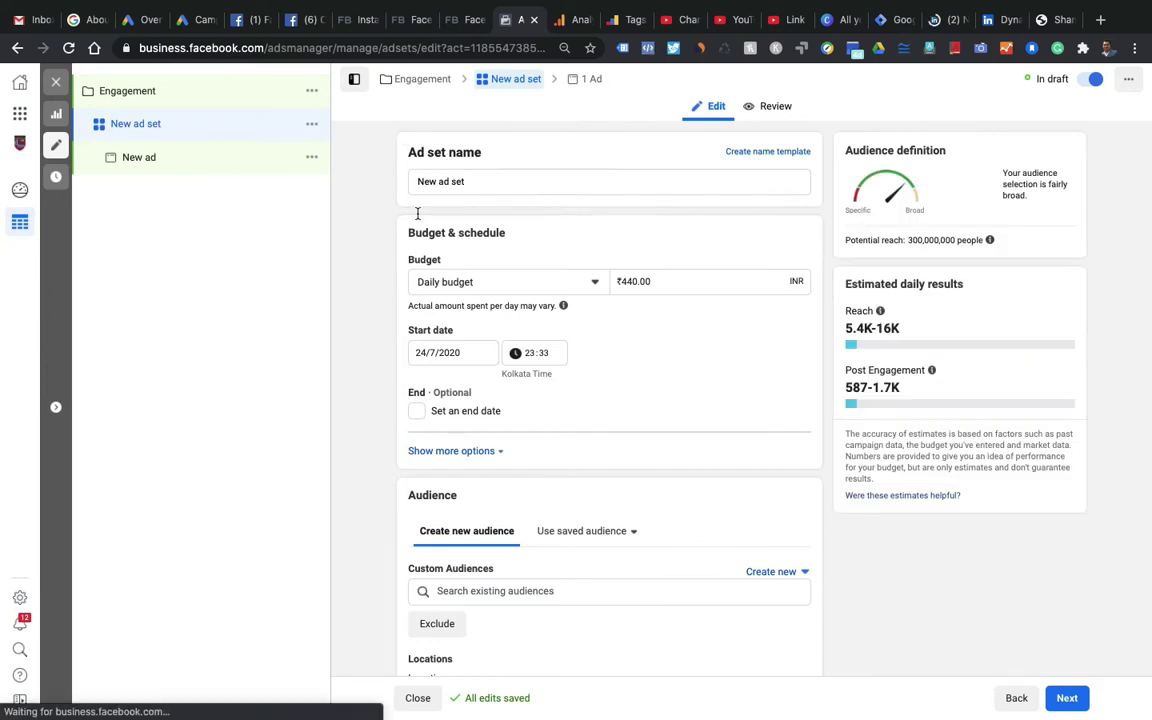
- Rename the ad set as "Engagement"
click(474, 181)
key(super+a)
text(Engagement)
- Switch the ad set to a lifetime budget and set its end date to 31/7/2020
scroll(358, 253, down, 1)
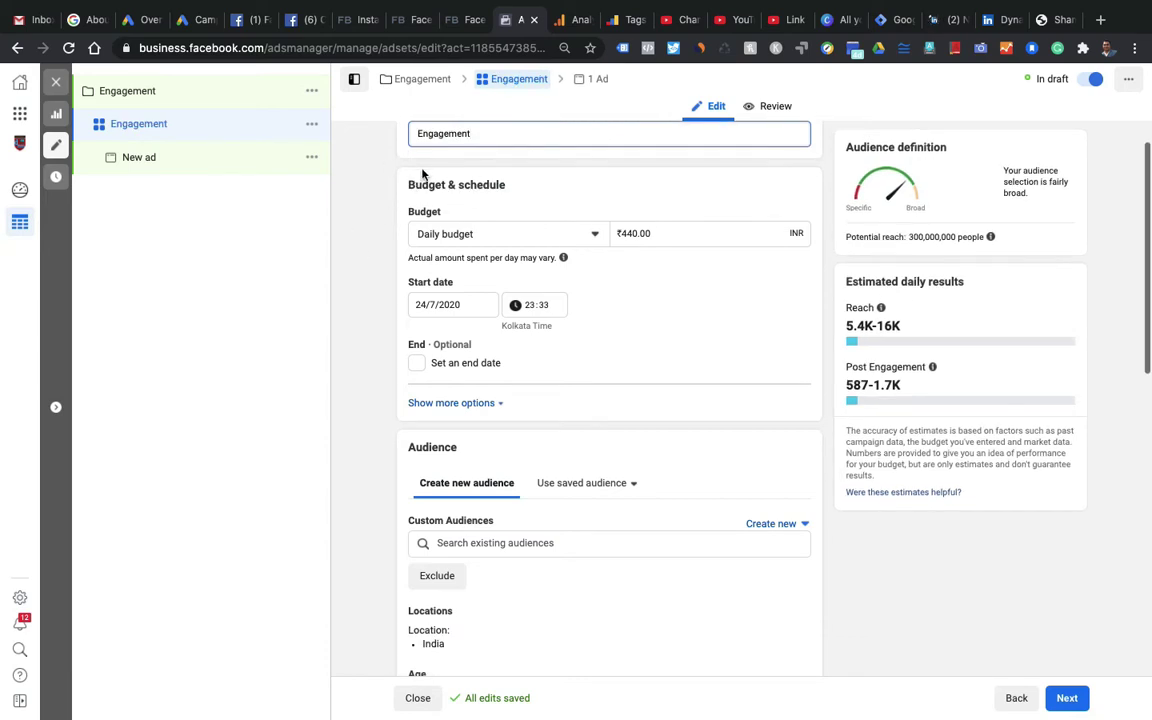
click(563, 238)
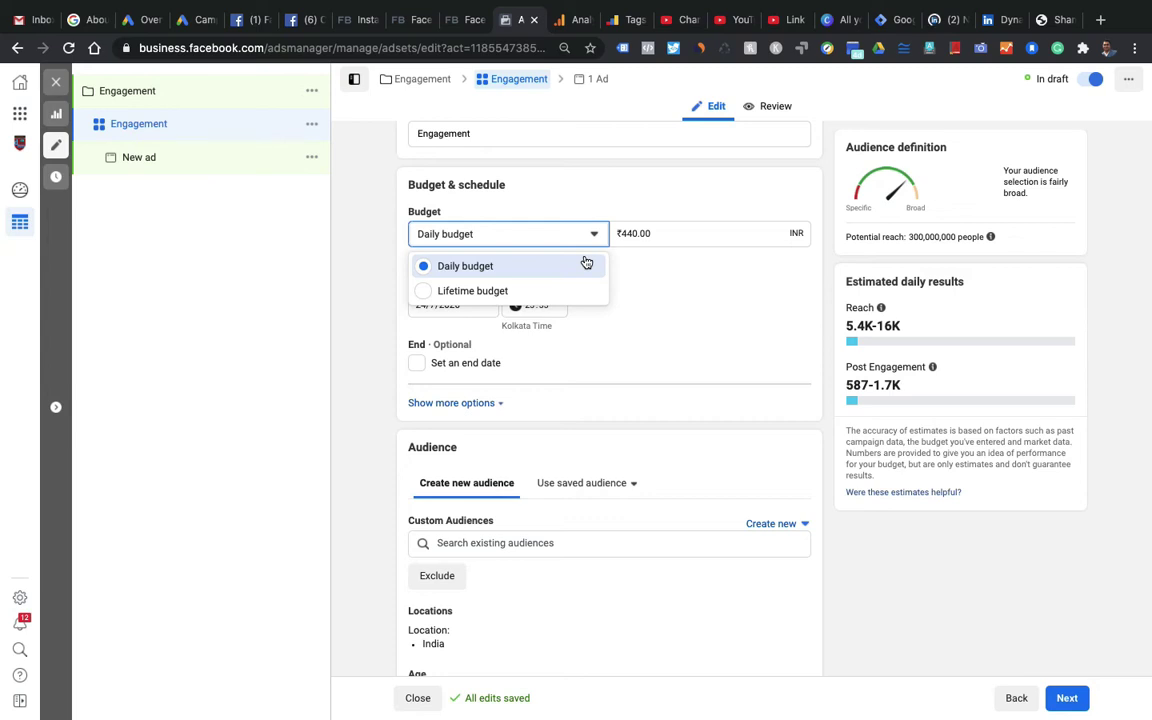
click(429, 292)
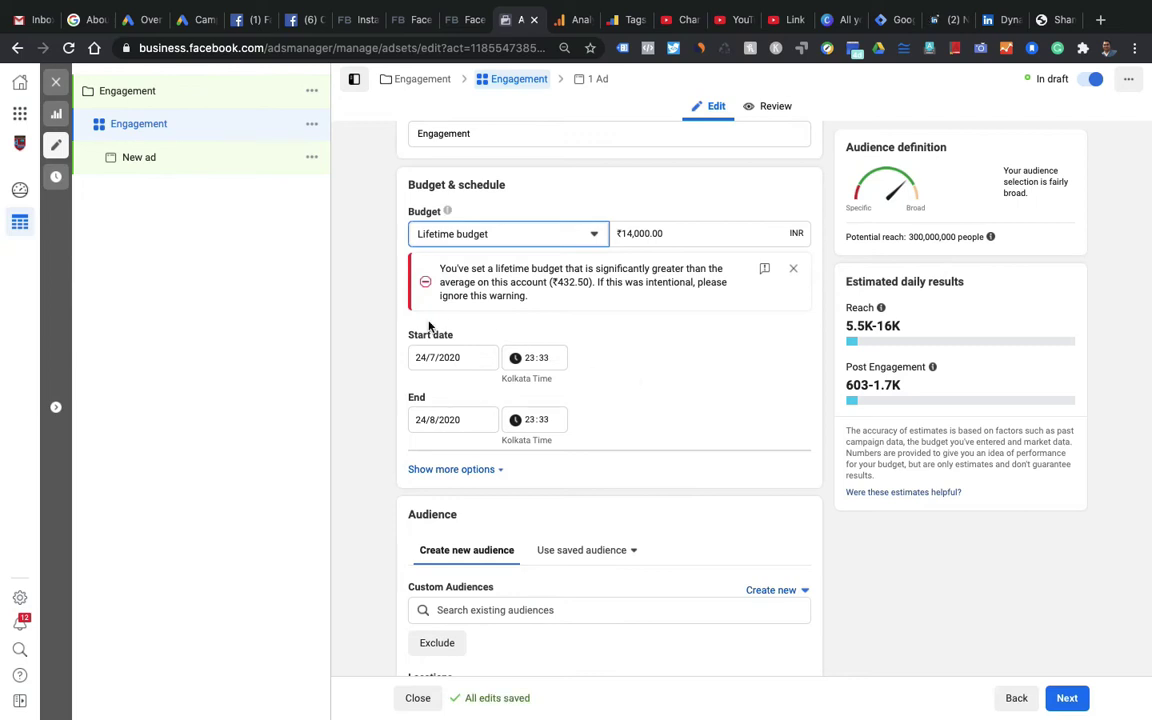
click(440, 419)
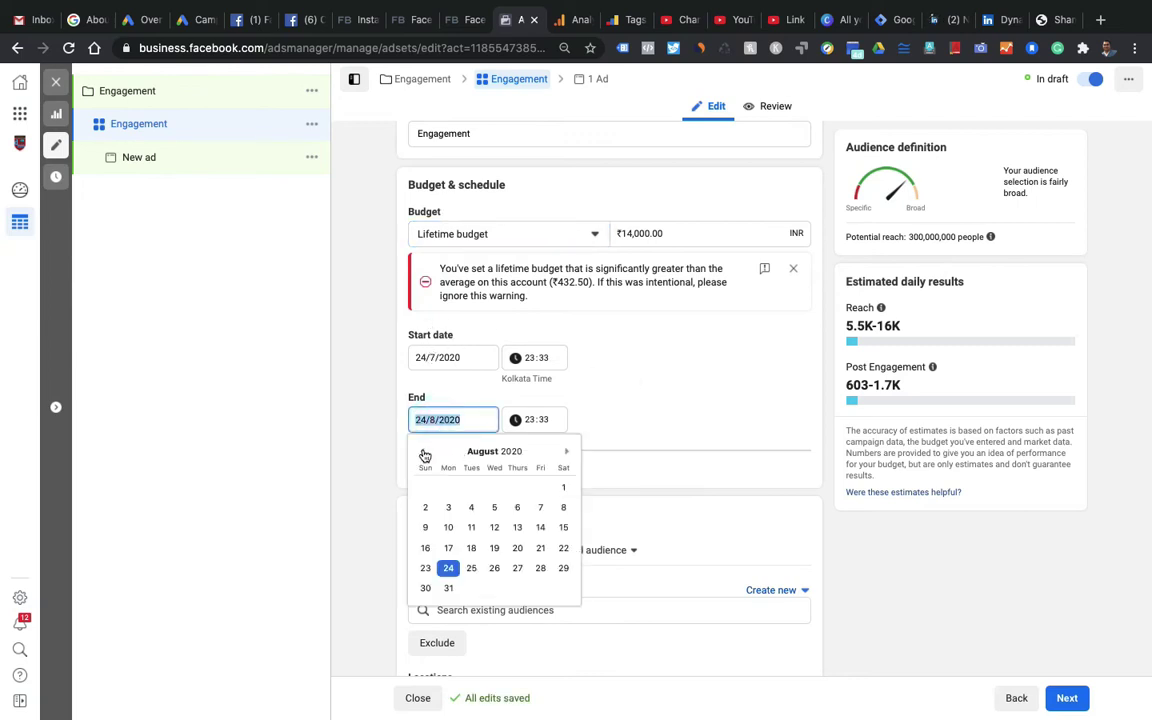
click(422, 451)
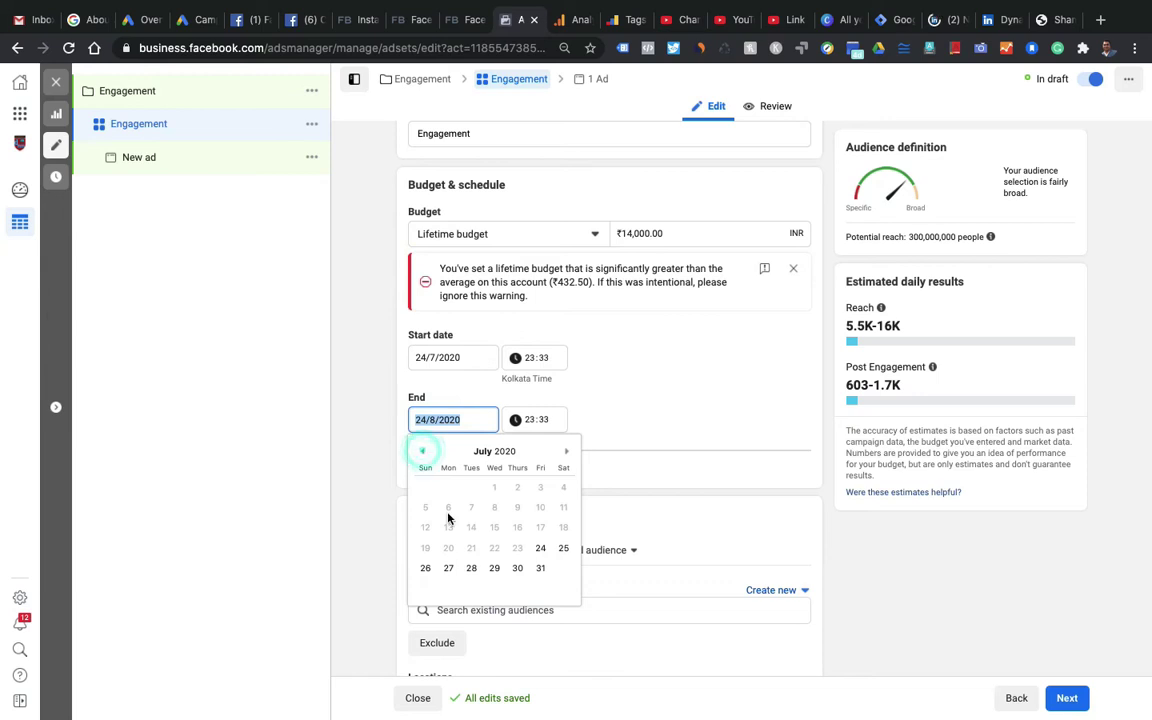
click(537, 570)
- Set the ad set's lifetime budget to ₹600
double_click(640, 233)
key(BackSpace)
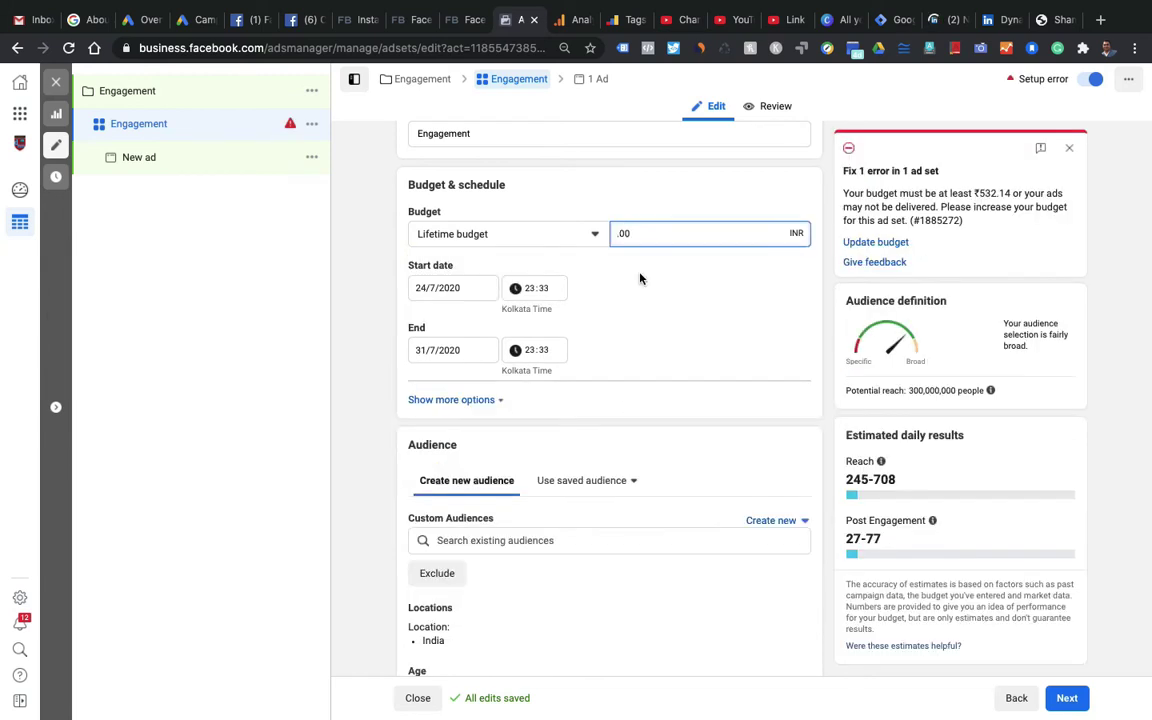
text(600)
click(685, 383)
- Reveal the additional budget options and set the ad scheduling to run ads on a schedule
scroll(684, 381, down, 1)
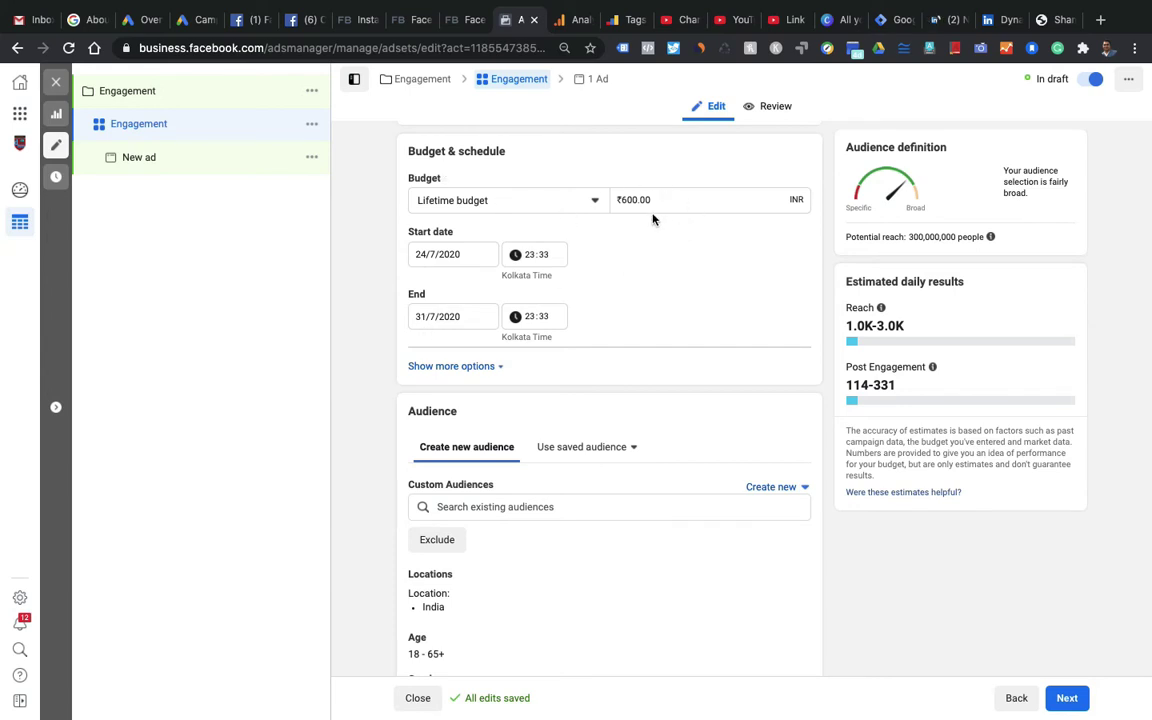
click(444, 366)
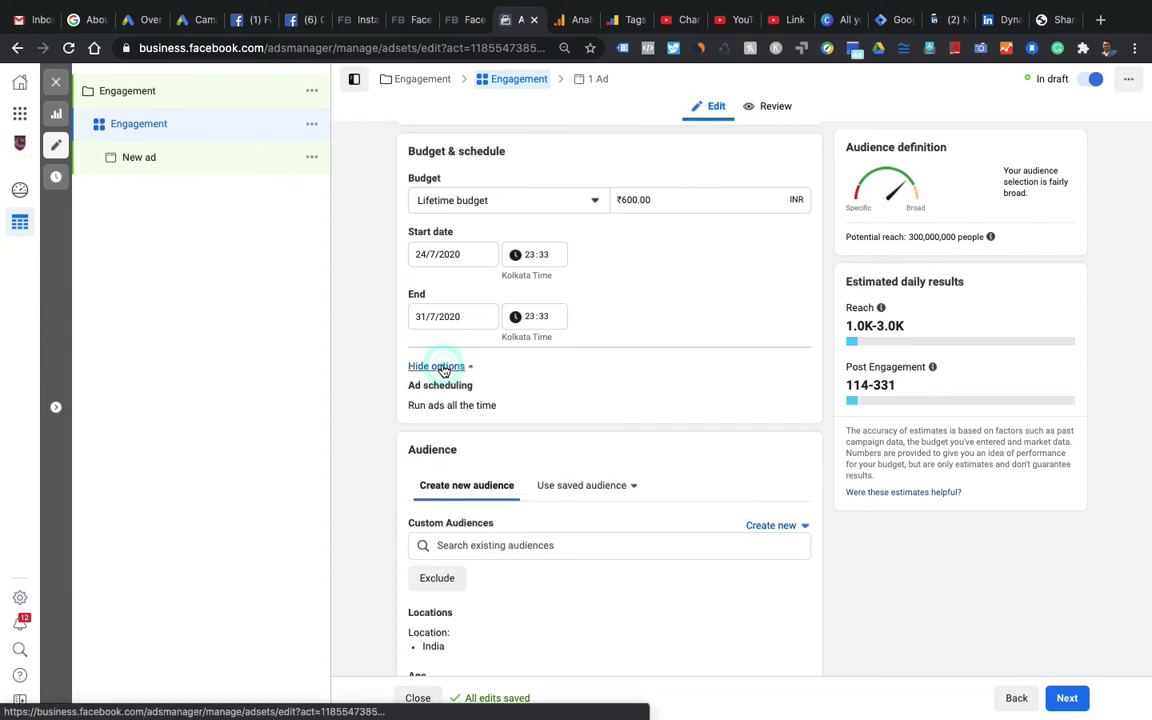
scroll(442, 365, down, 2)
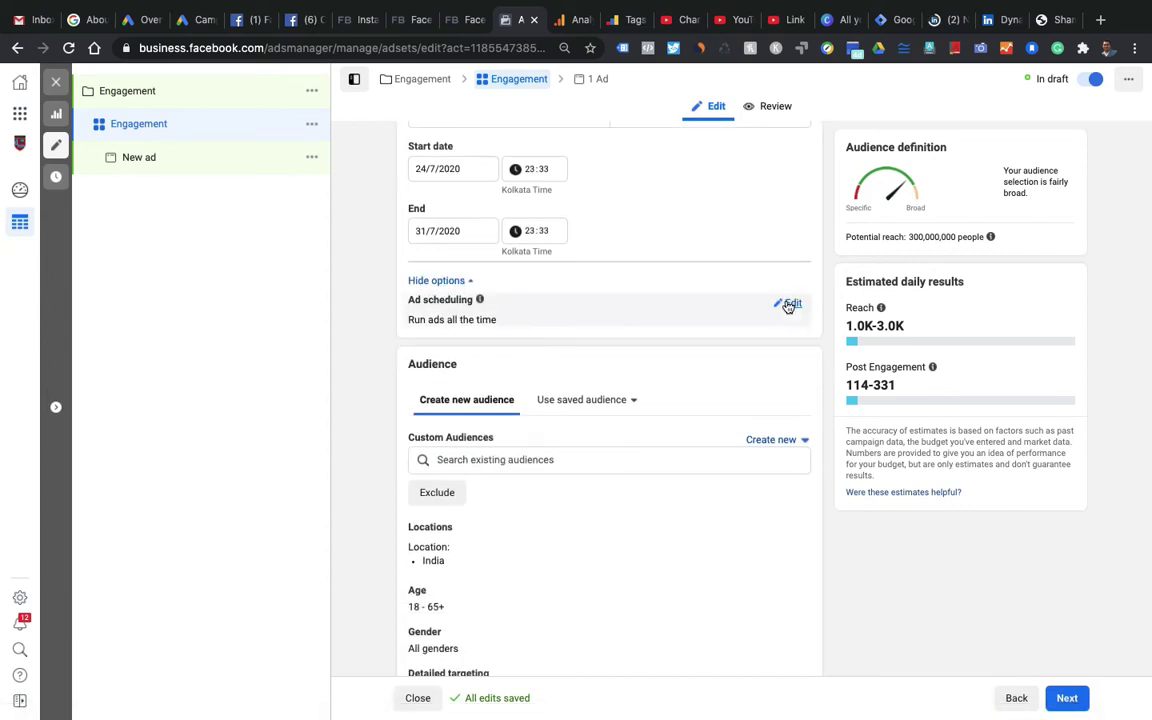
click(790, 303)
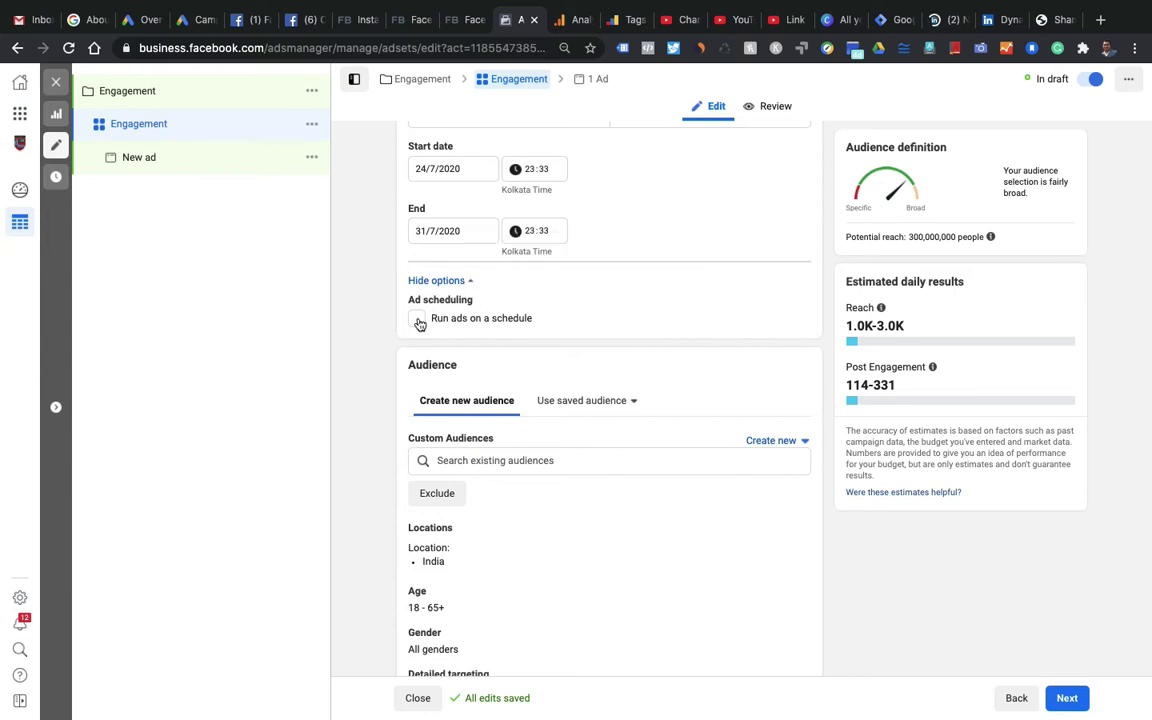
click(417, 320)
scroll(578, 465, down, 2)
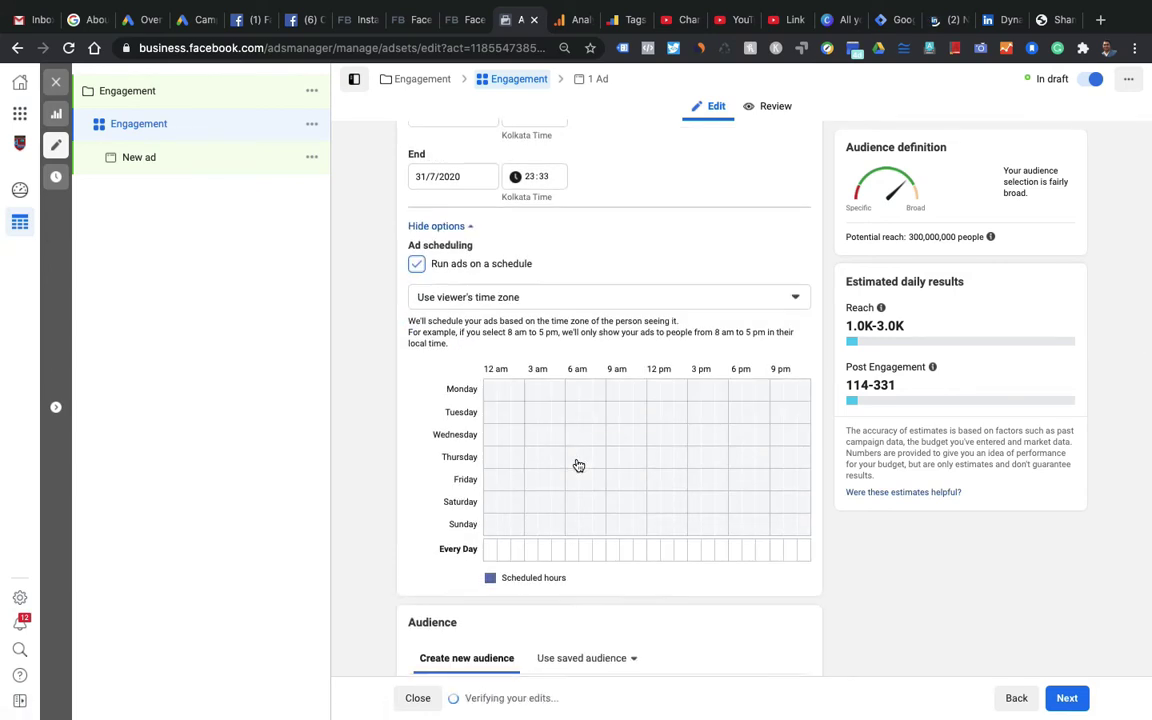
- Schedule the ads for Monday 9 am to 10 pm, Tuesday 6 am to 10 pm, and Wednesday to Saturday 6 am to 11 pm
scroll(578, 465, down, 2)
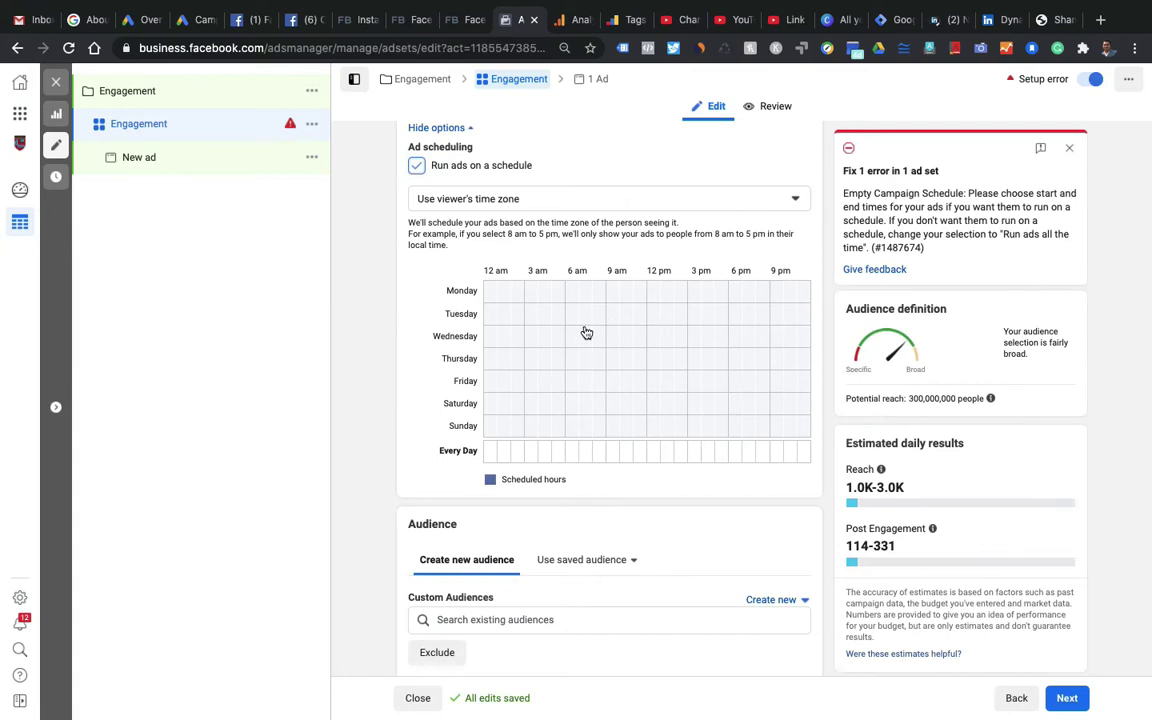
drag(613, 297, 772, 296)
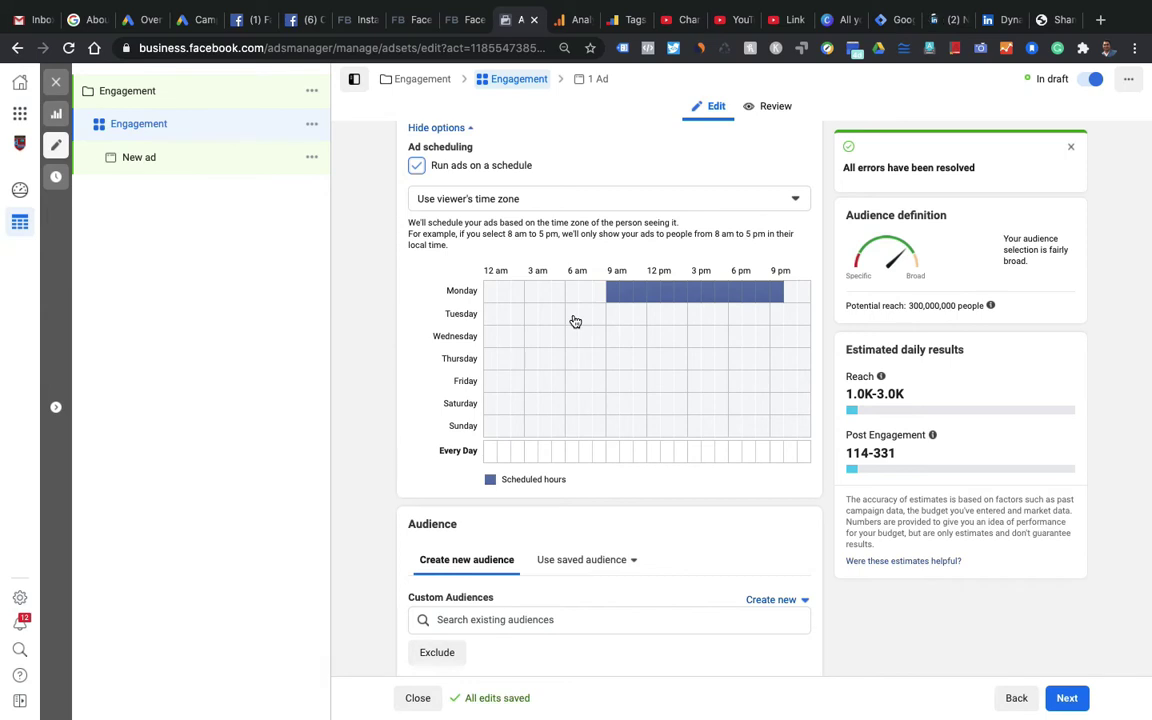
drag(575, 316, 776, 319)
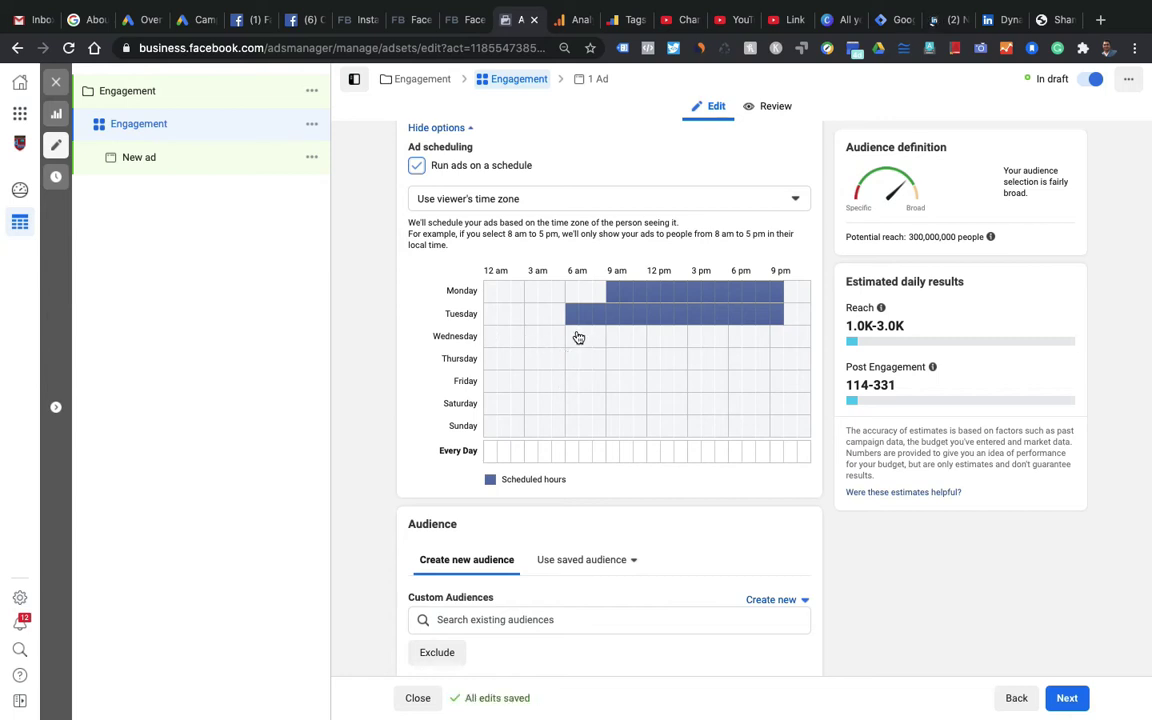
drag(576, 339, 789, 403)
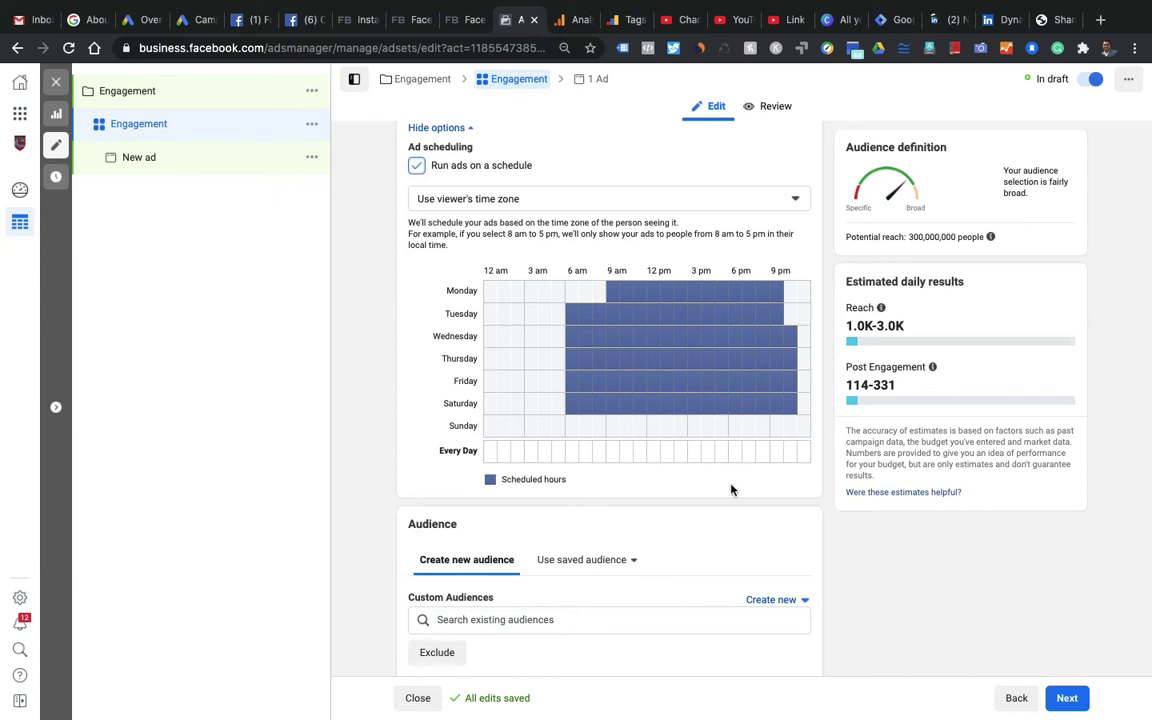
- Examine the saved audiences and the existing lookalike and custom audiences available for the ad set's targeting
scroll(731, 489, down, 4)
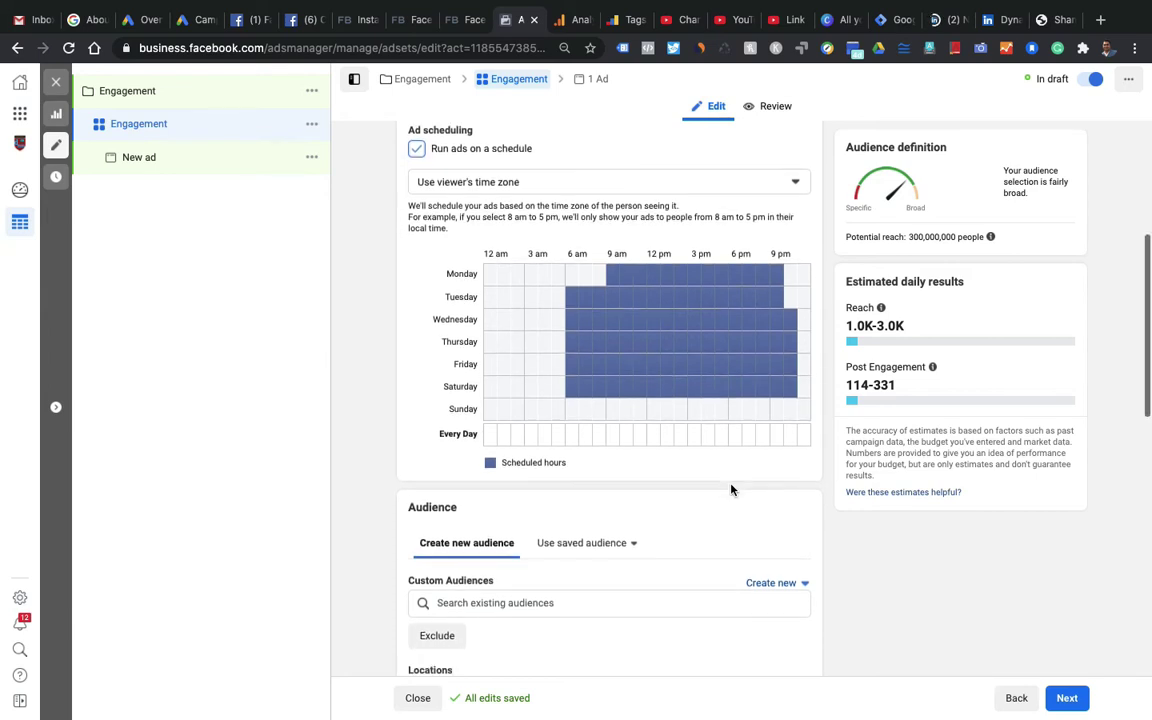
scroll(731, 490, down, 2)
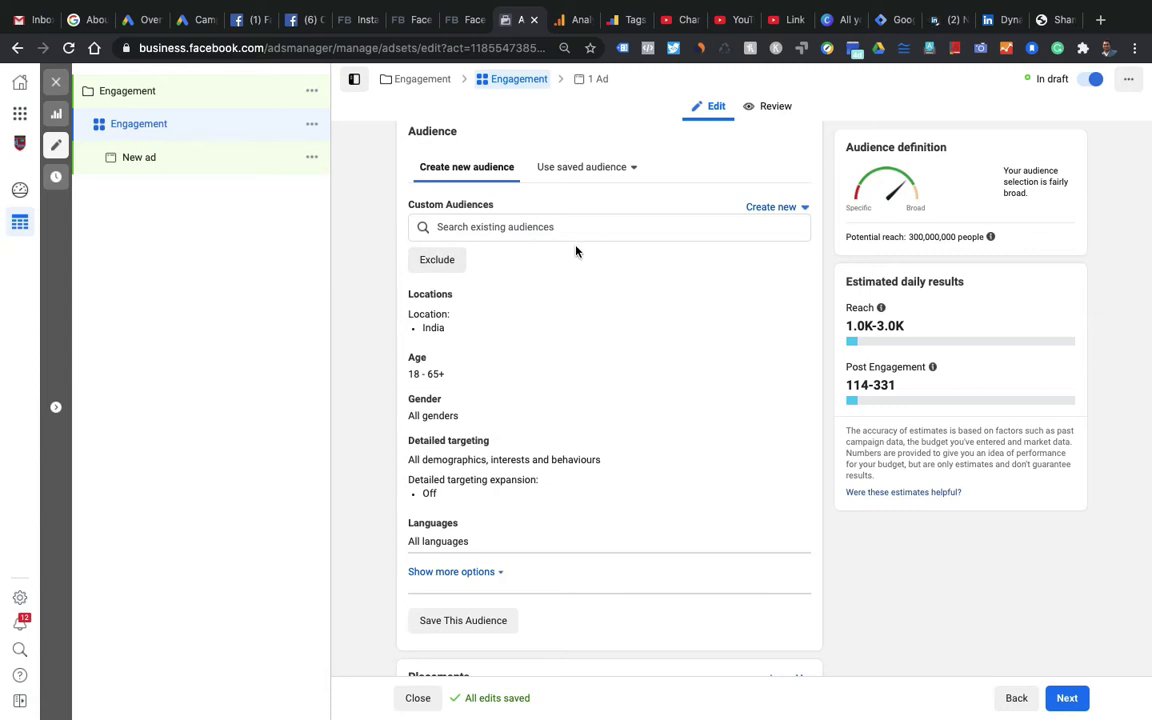
click(610, 176)
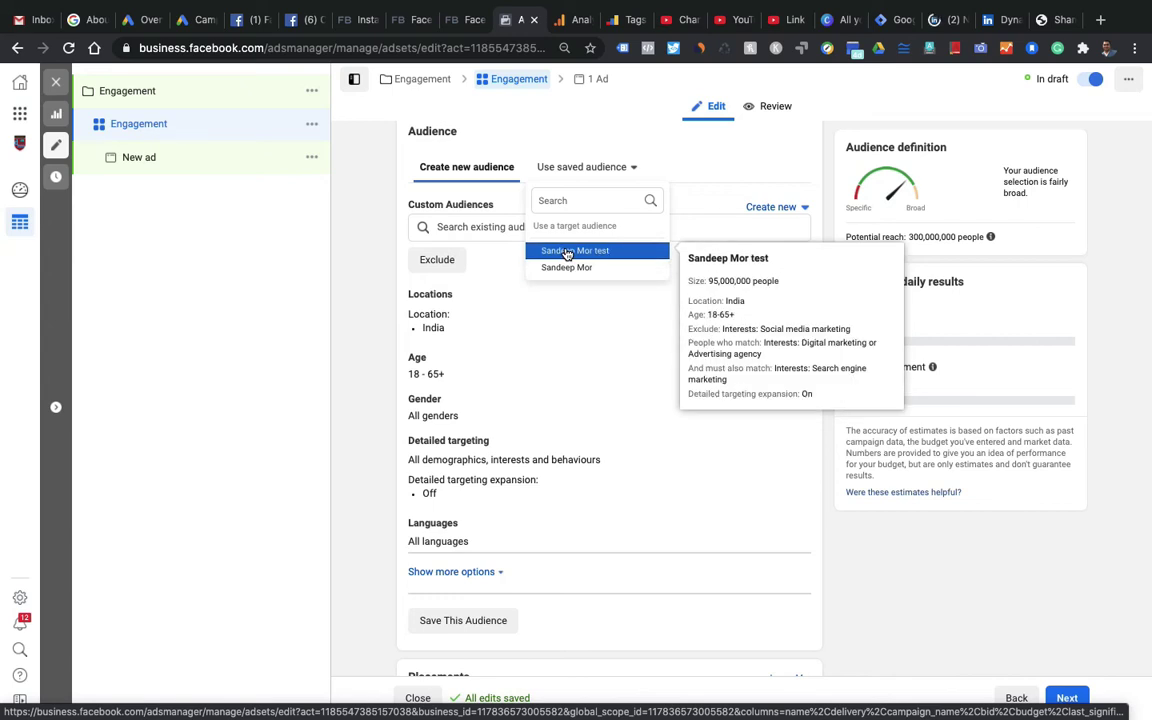
click(366, 275)
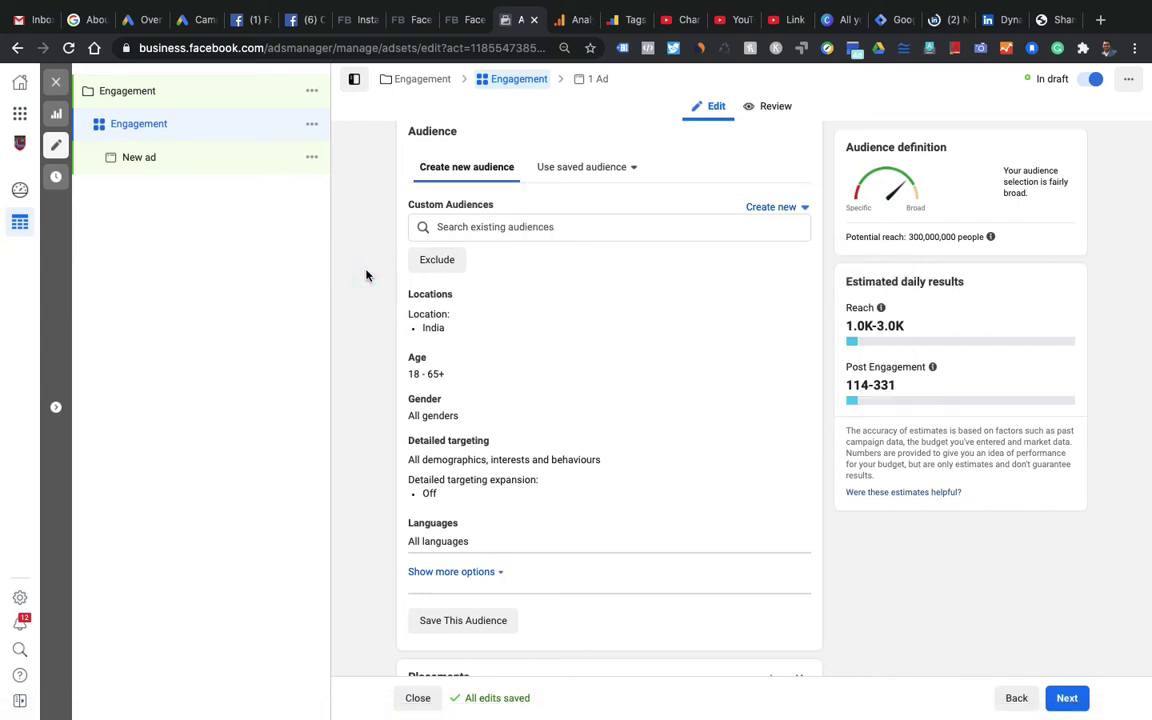
click(491, 228)
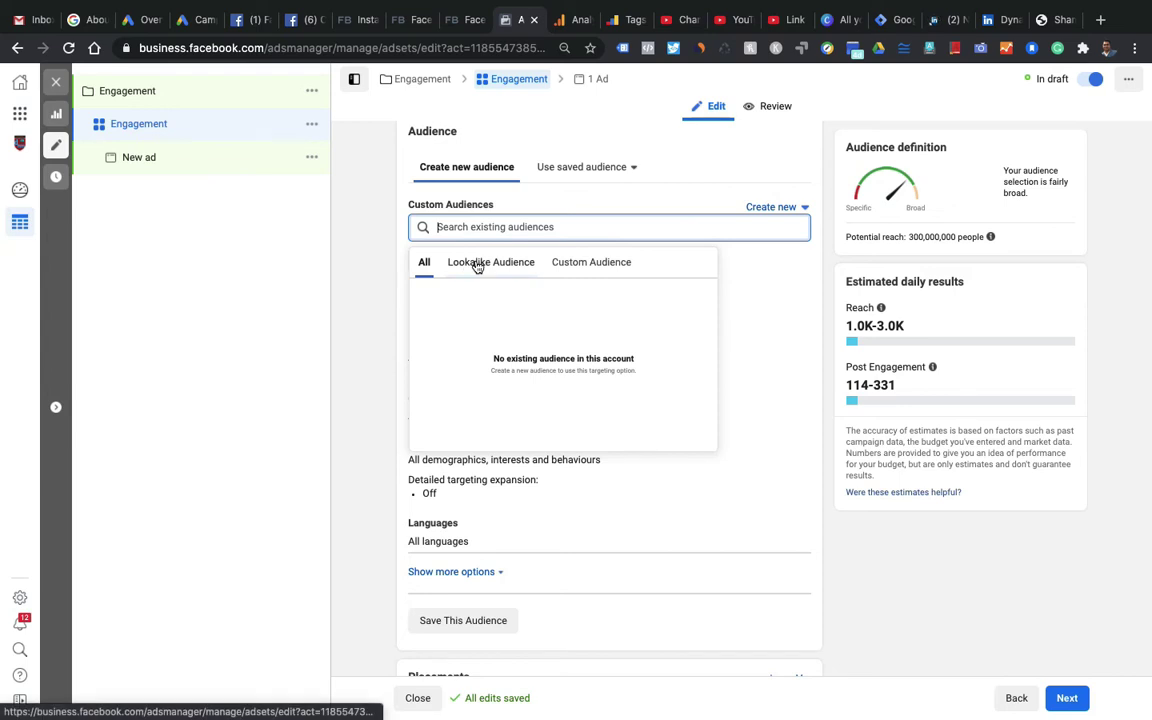
click(477, 264)
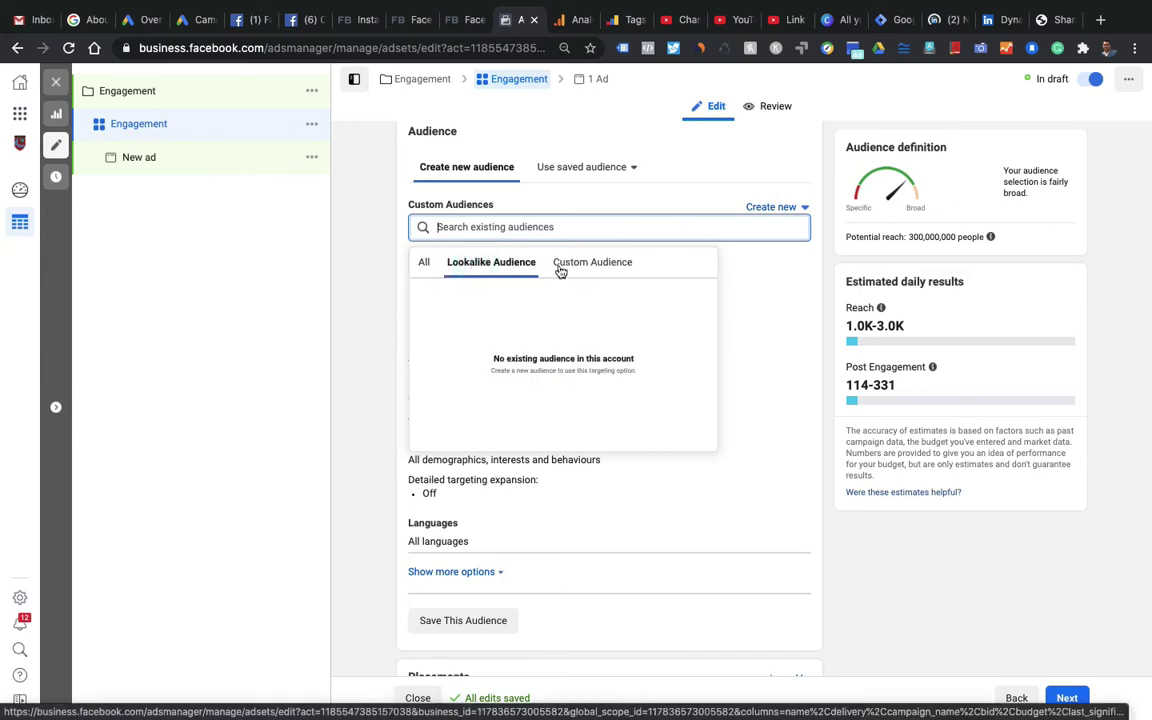
click(591, 263)
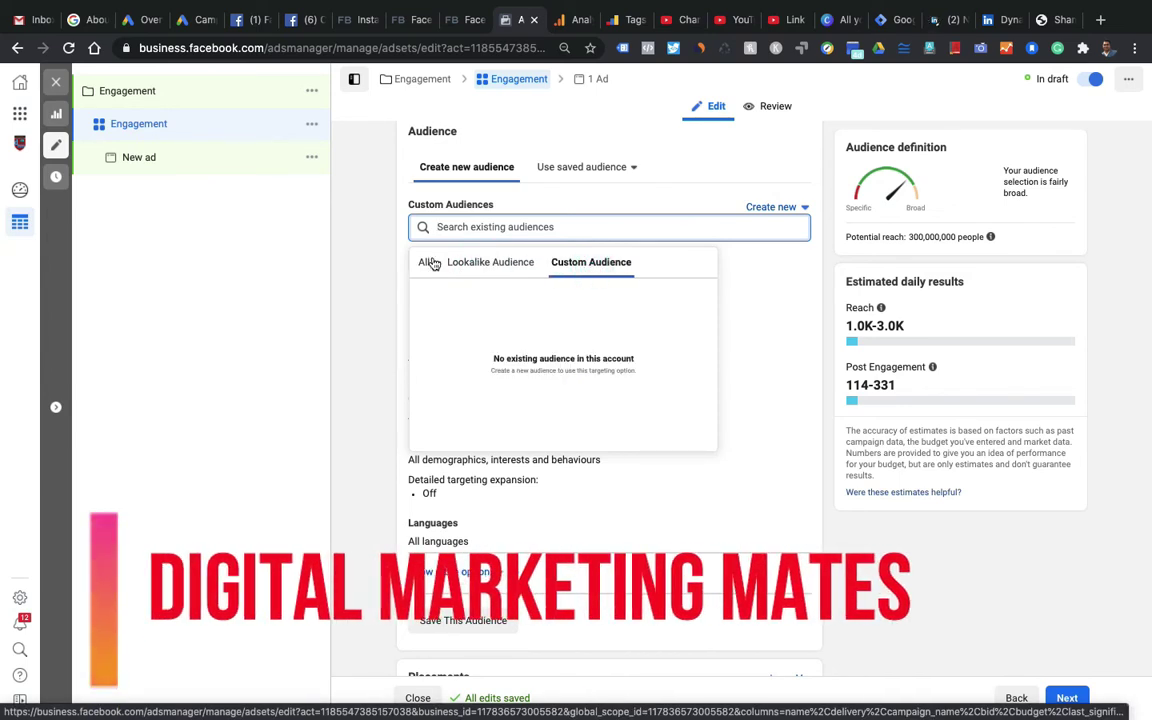
click(365, 270)
scroll(365, 270, down, 3)
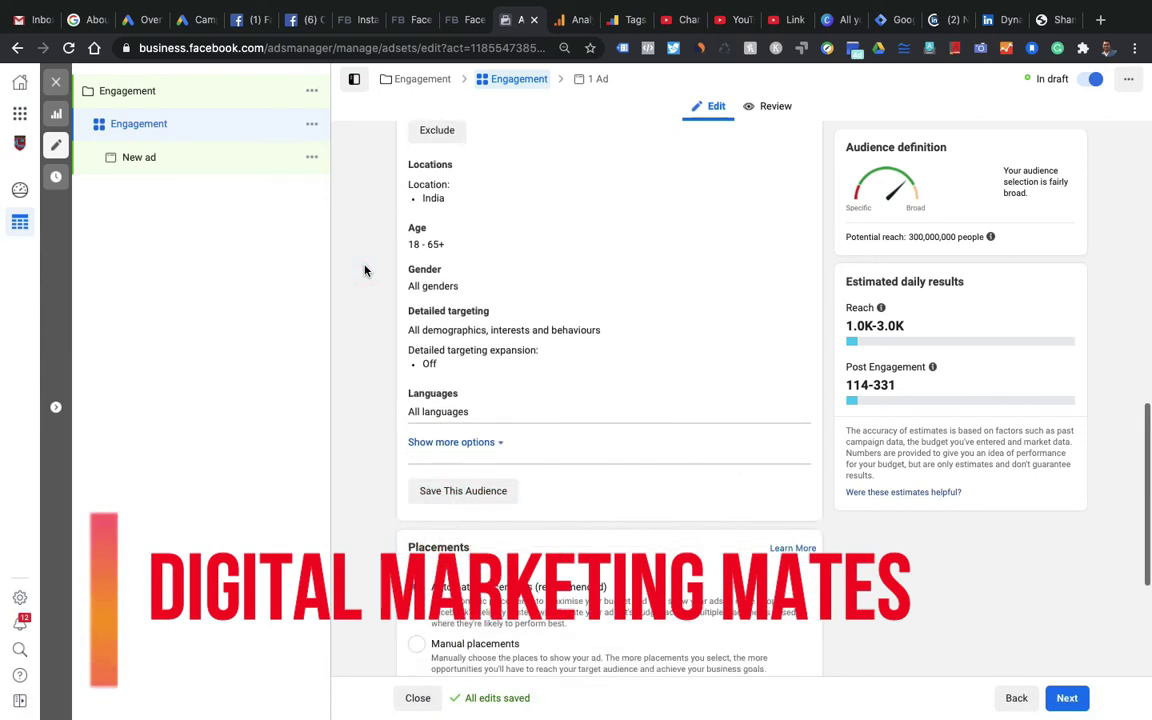
scroll(365, 270, up, 1)
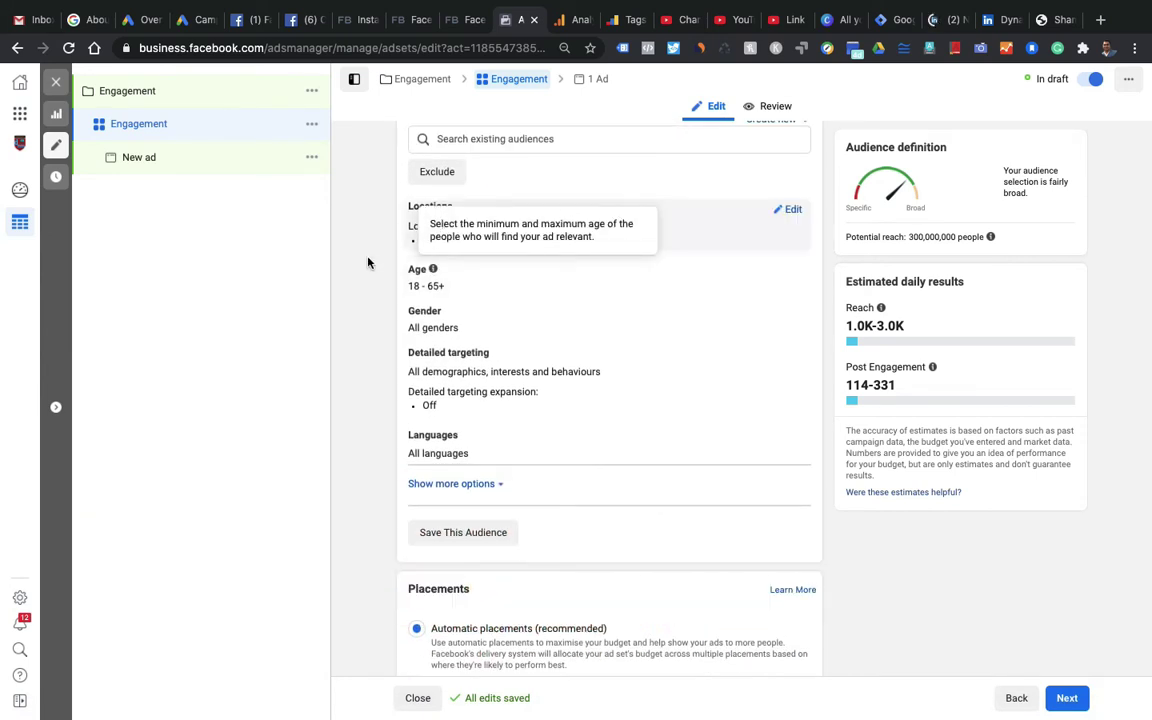
- Open the ad set's location targeting for editing and view the include and exclude options and the location map
click(790, 209)
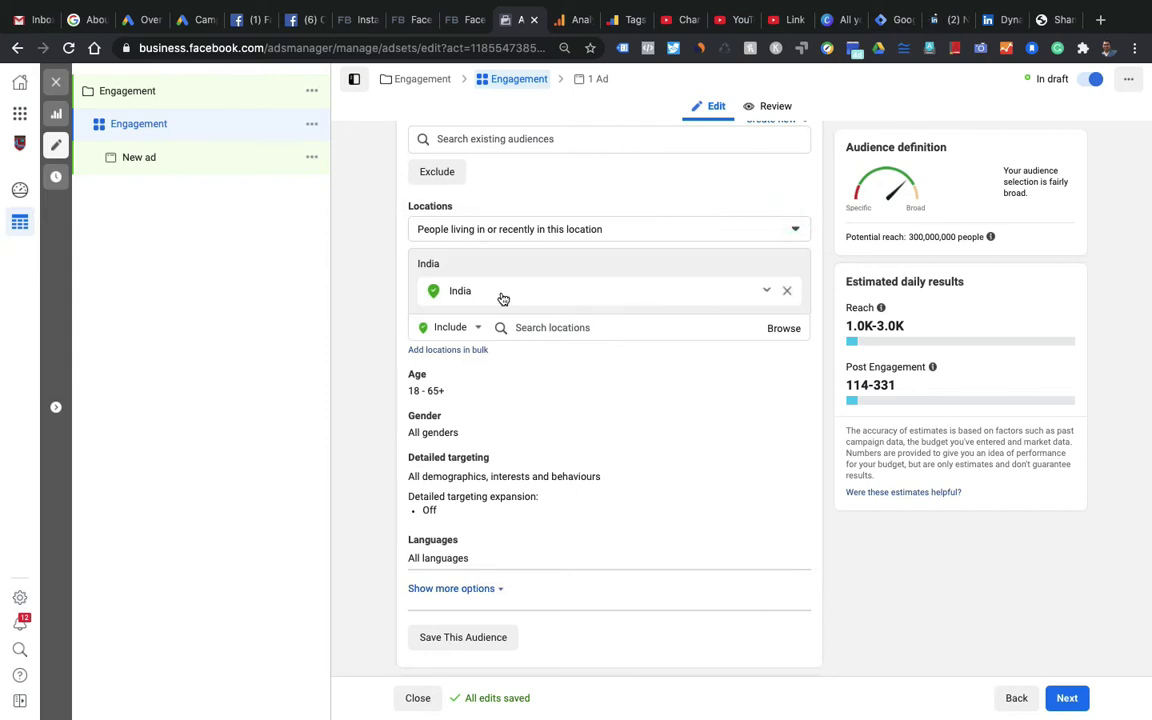
click(479, 327)
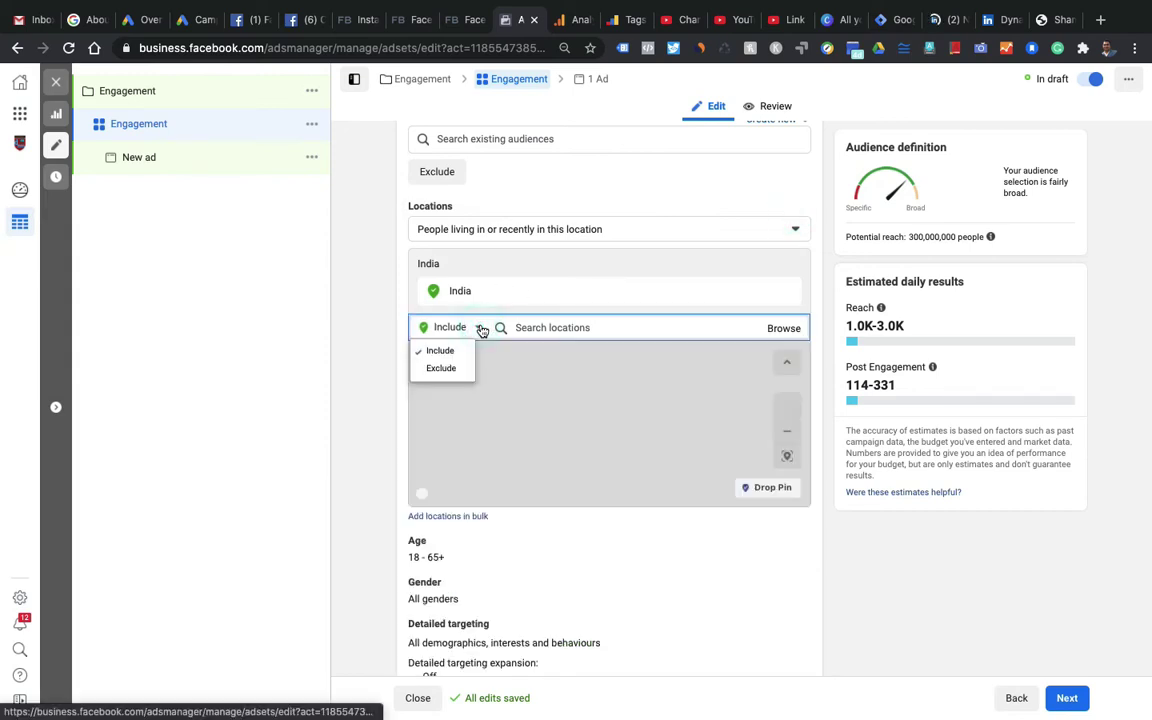
scroll(348, 442, down, 5)
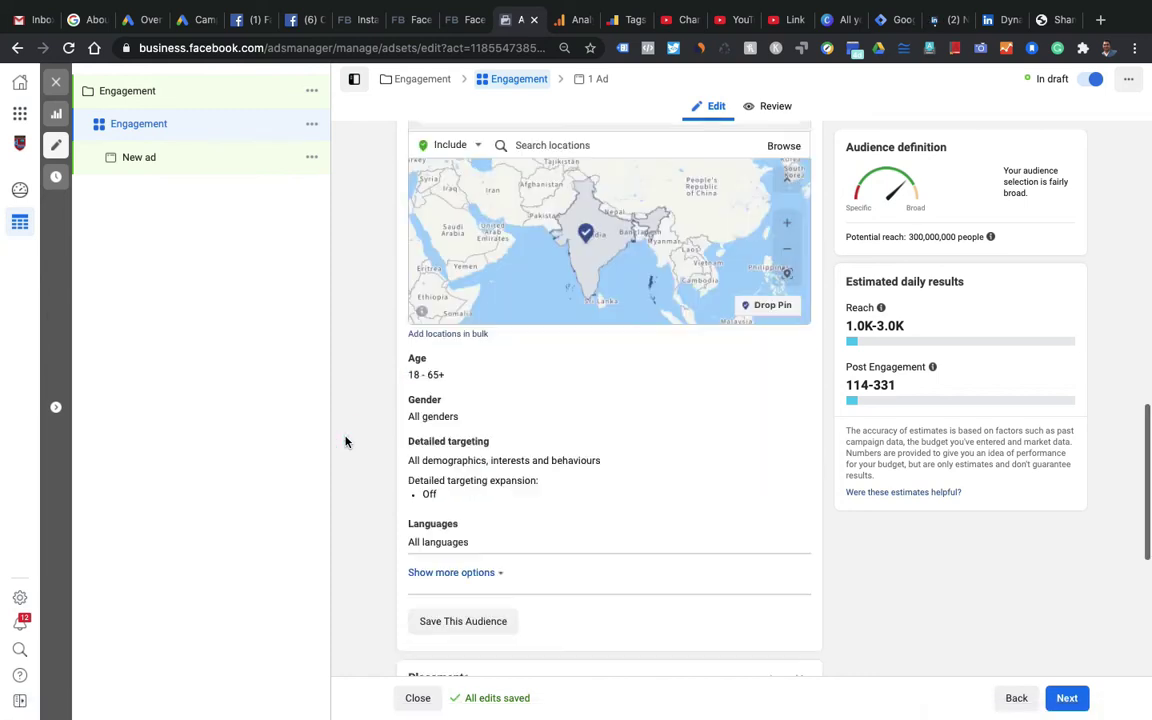
scroll(425, 313, down, 1)
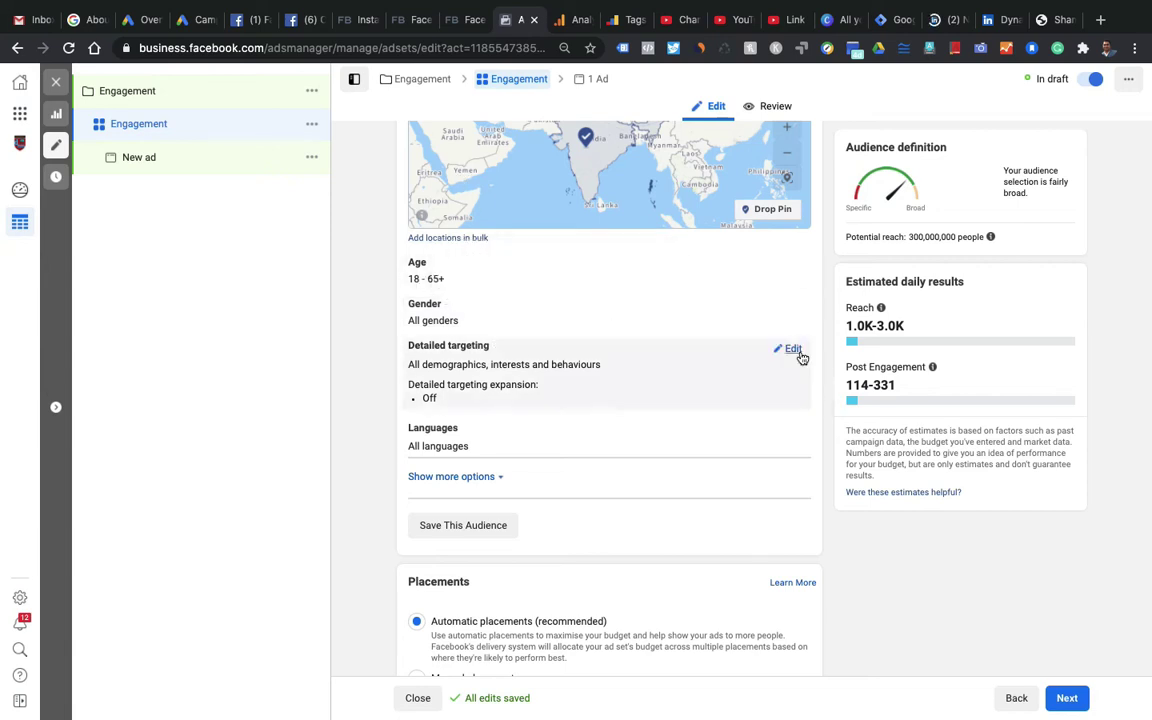
- Open detailed targeting for editing and examine the available demographics, interests and behaviours categories
click(793, 349)
scroll(625, 368, down, 2)
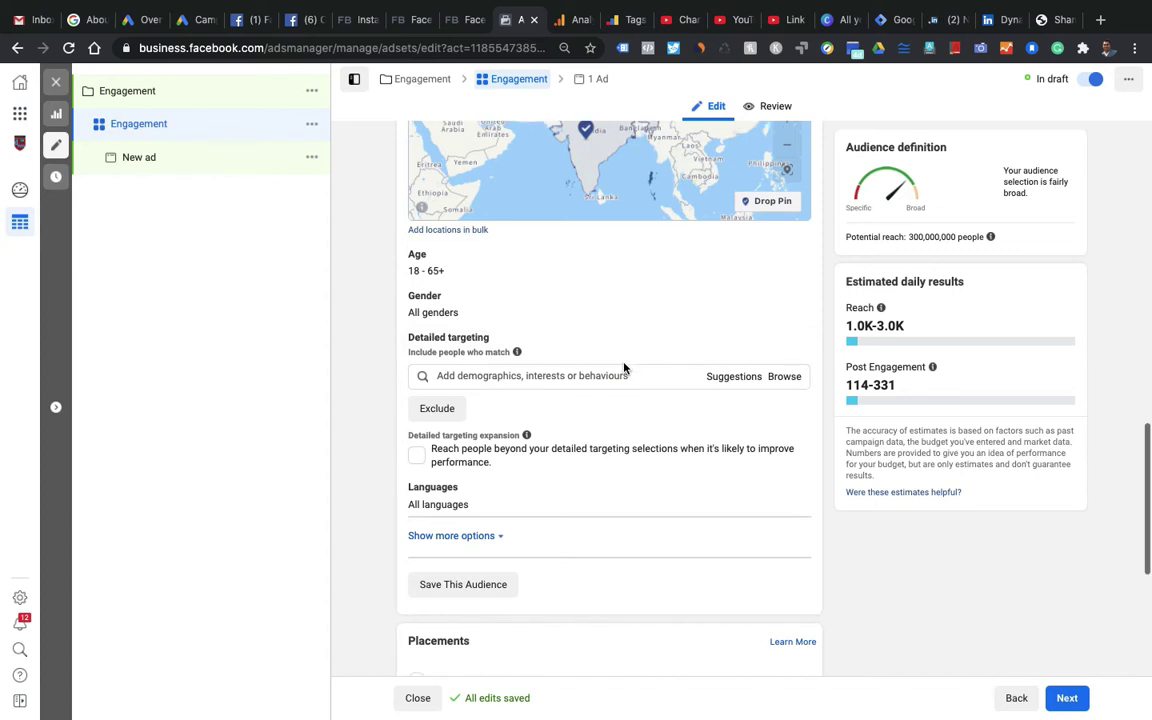
click(786, 269)
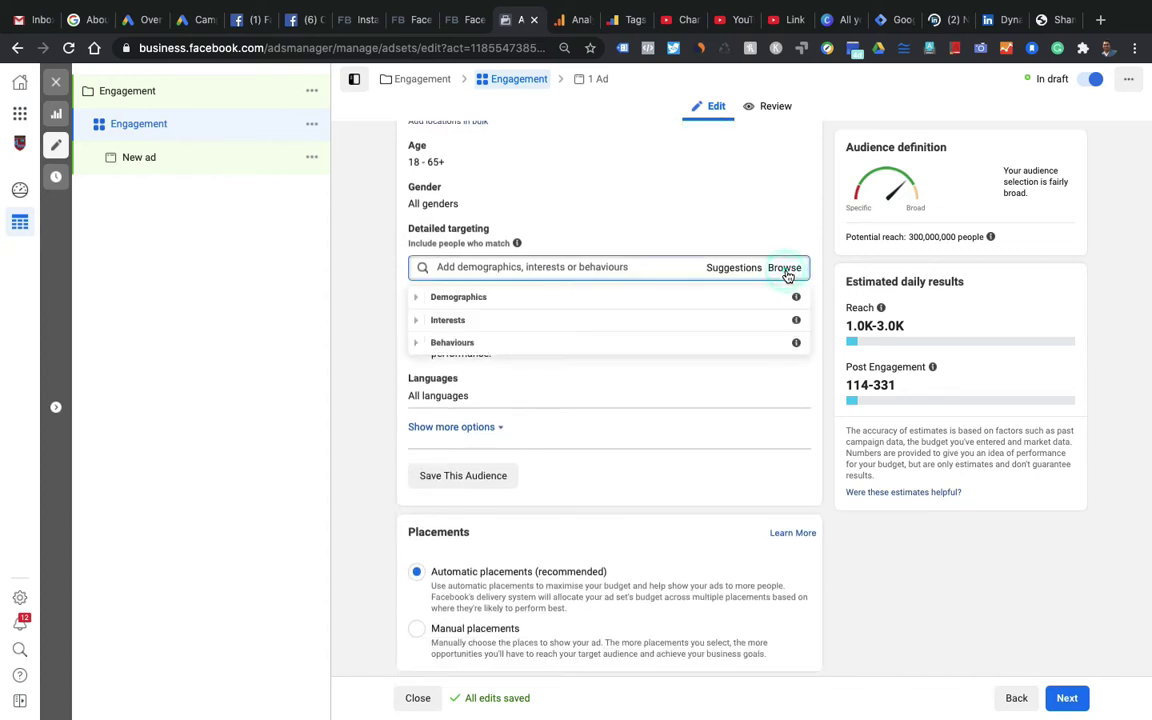
click(496, 292)
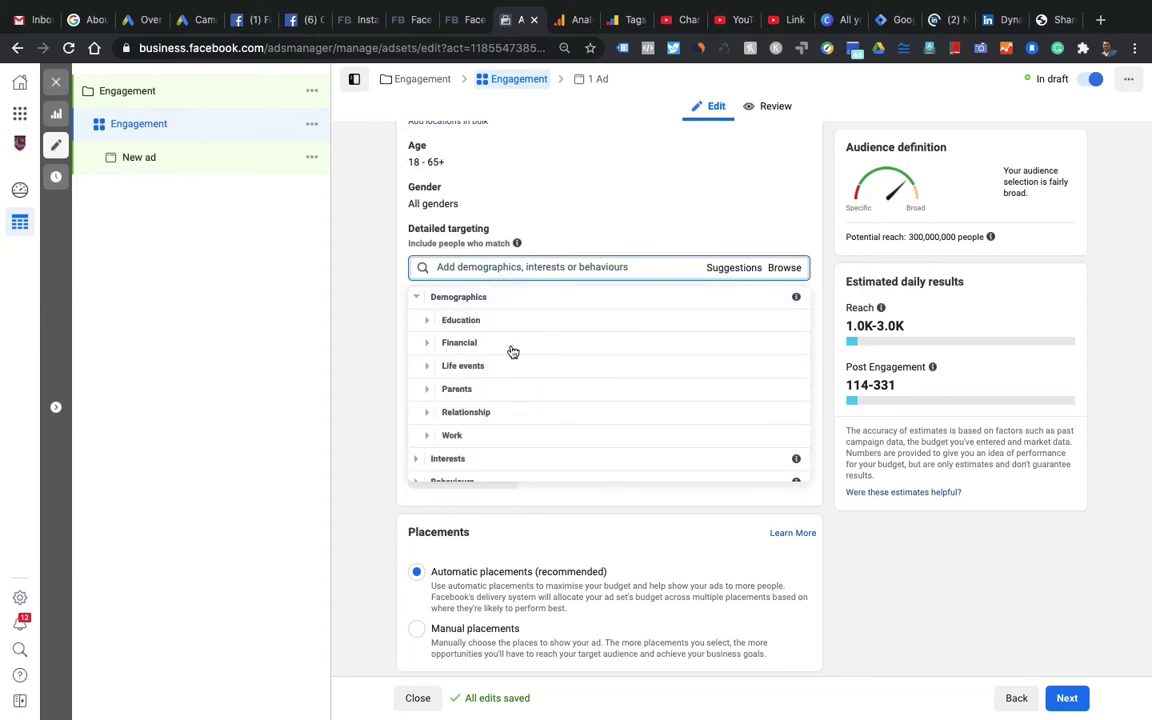
scroll(494, 378, down, 1)
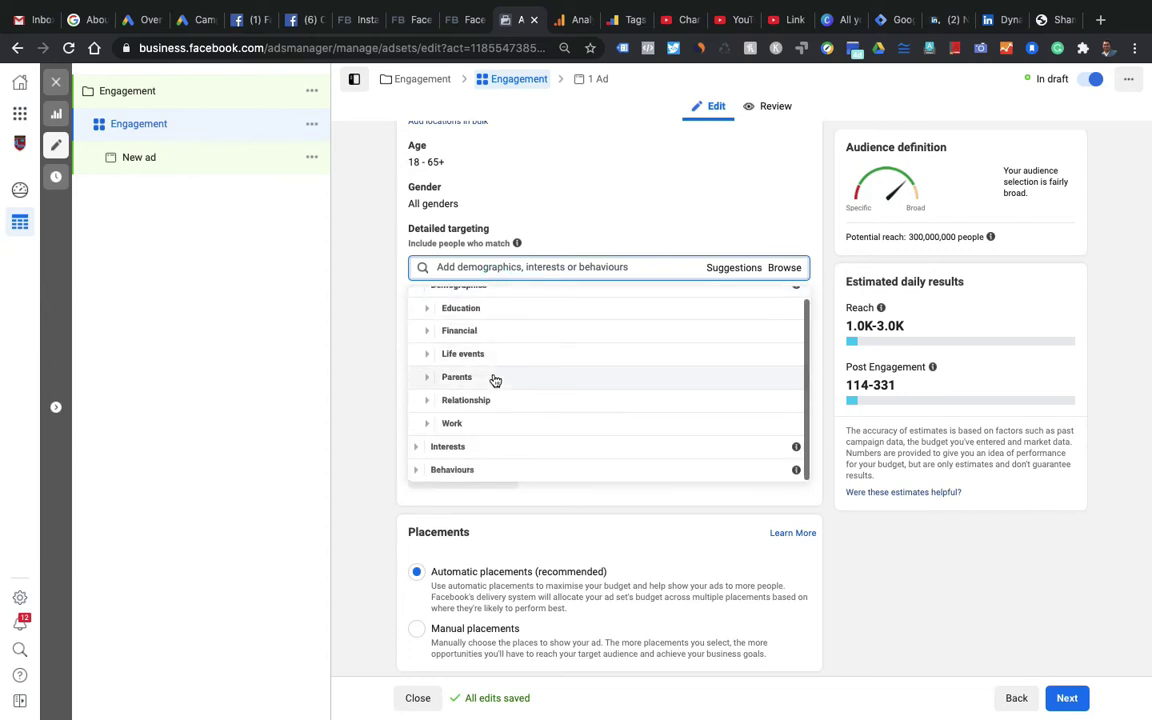
click(458, 446)
scroll(458, 450, down, 2)
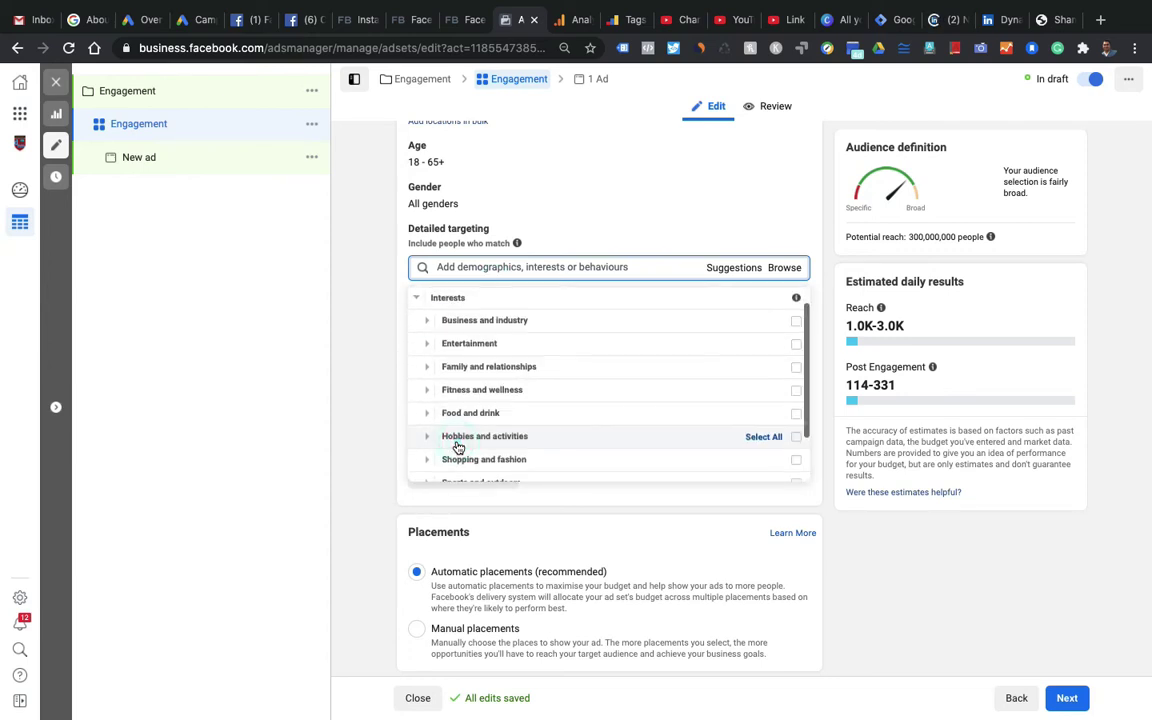
scroll(458, 447, down, 2)
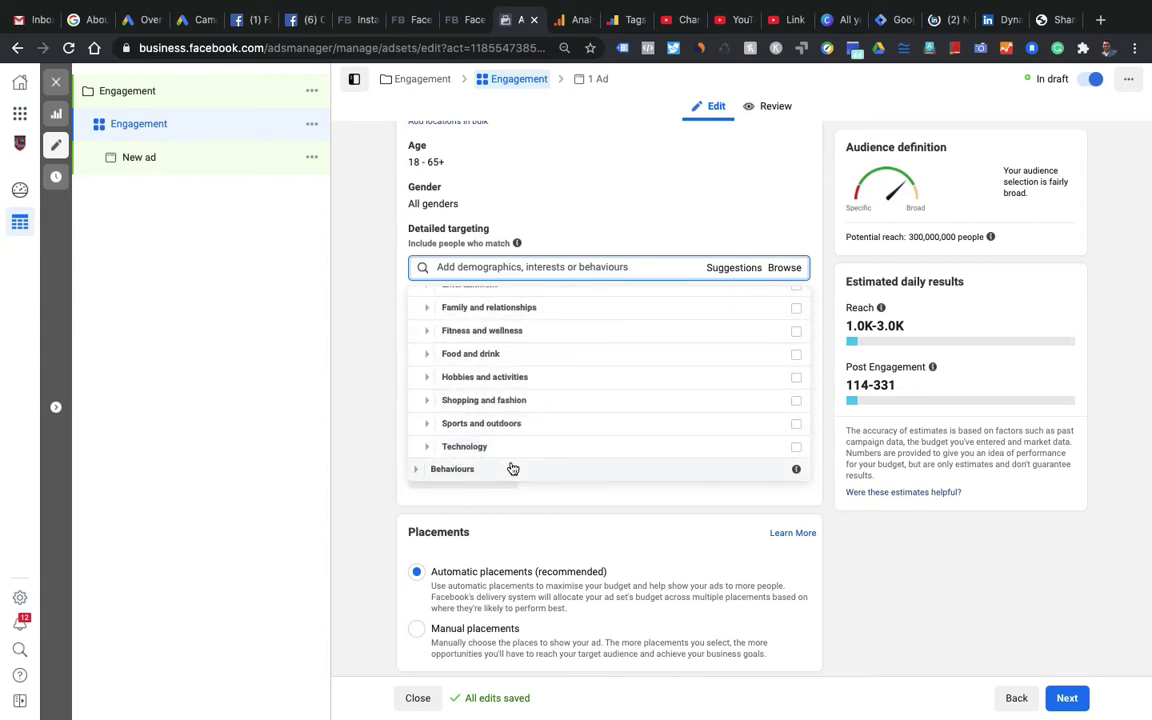
click(452, 471)
scroll(498, 440, down, 3)
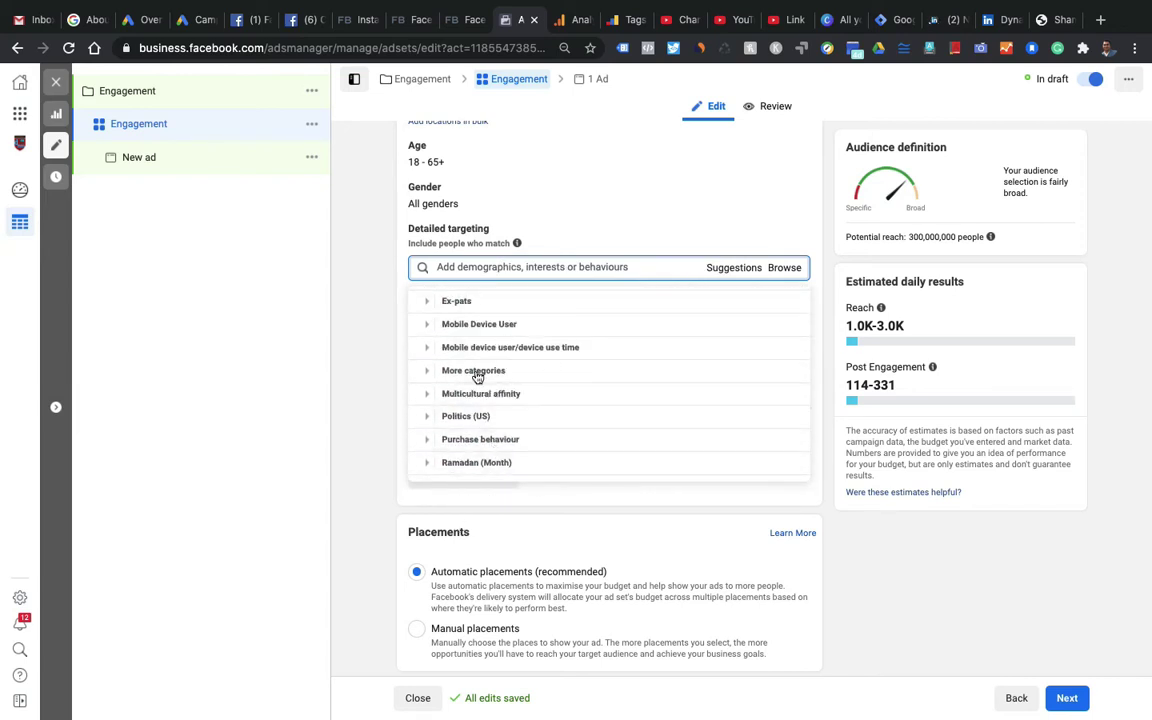
click(375, 374)
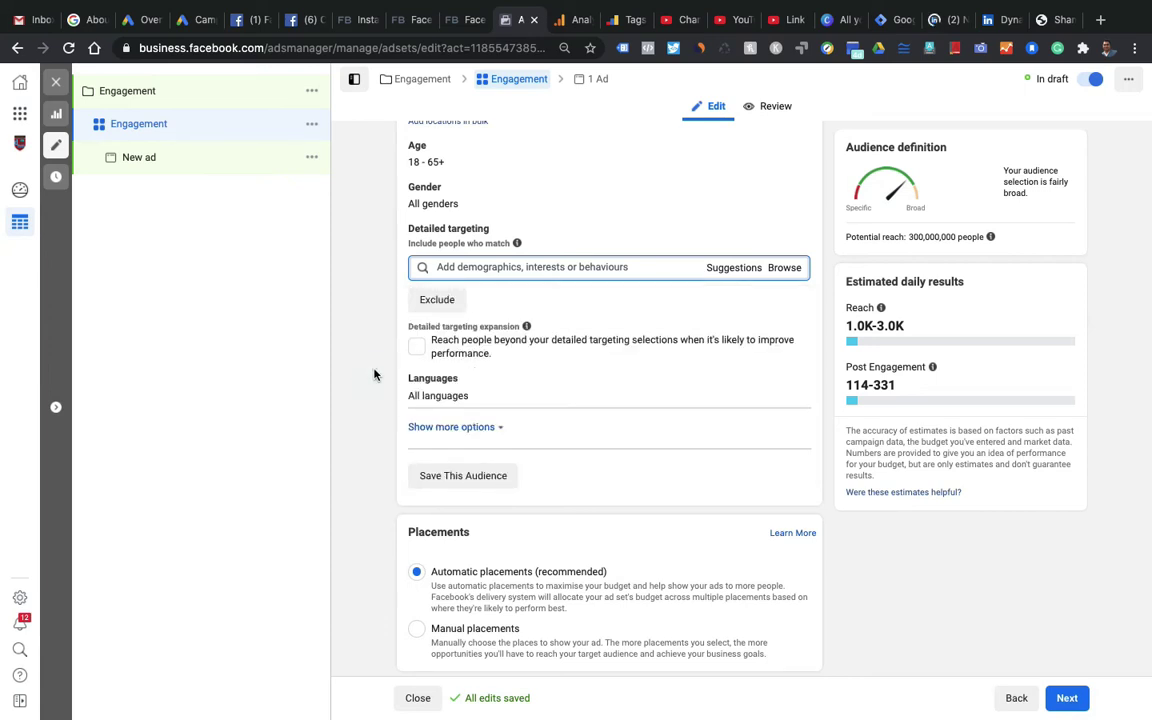
- Search detailed targeting for "digital marketing" and add the Digital marketing interest to the included audience
click(460, 268)
text(digital marketing)
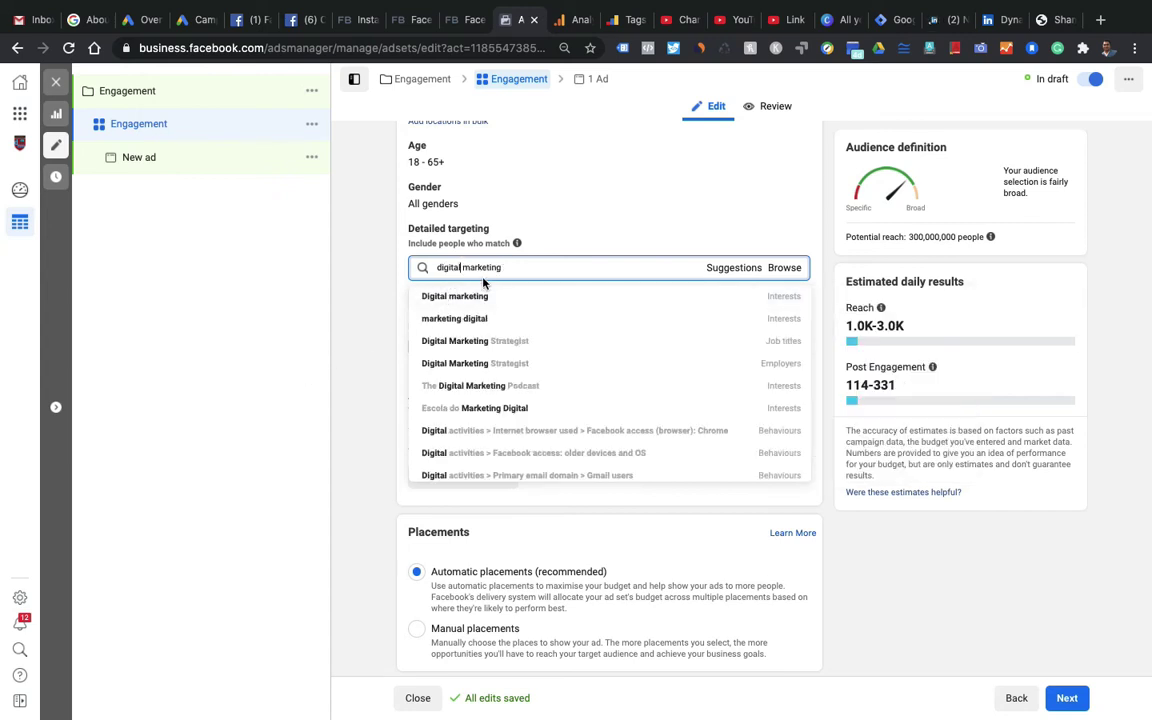
mouse_move(468, 292)
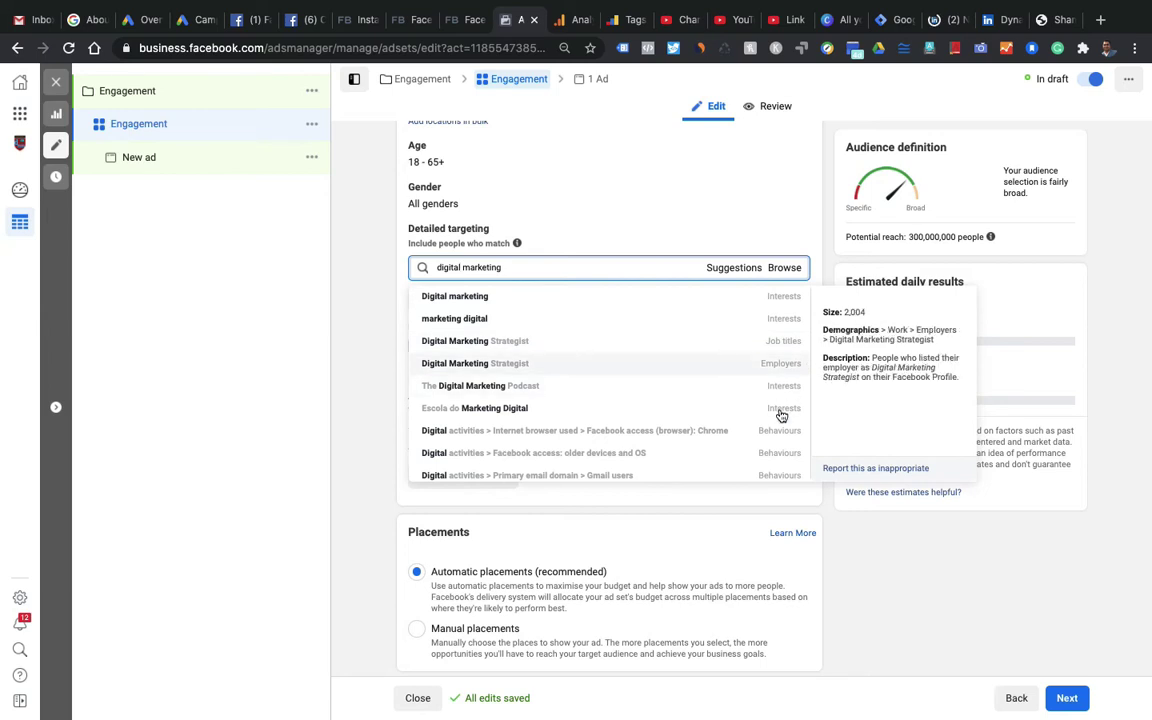
click(784, 297)
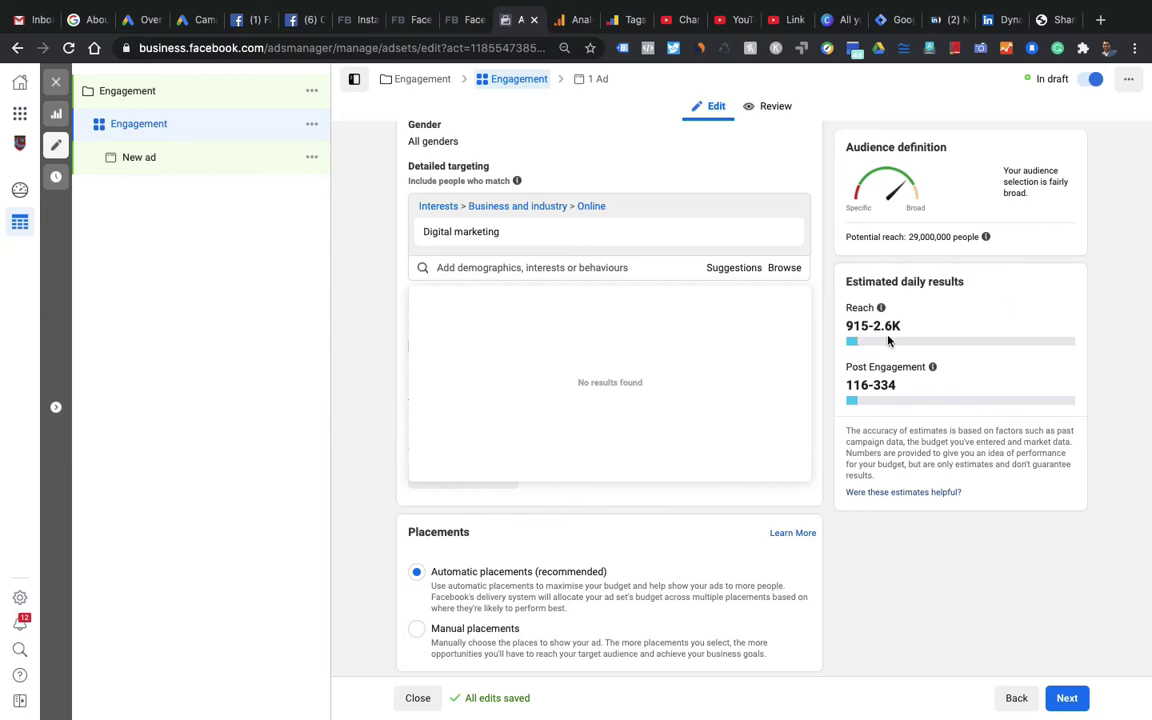
mouse_move(869, 373)
click(563, 206)
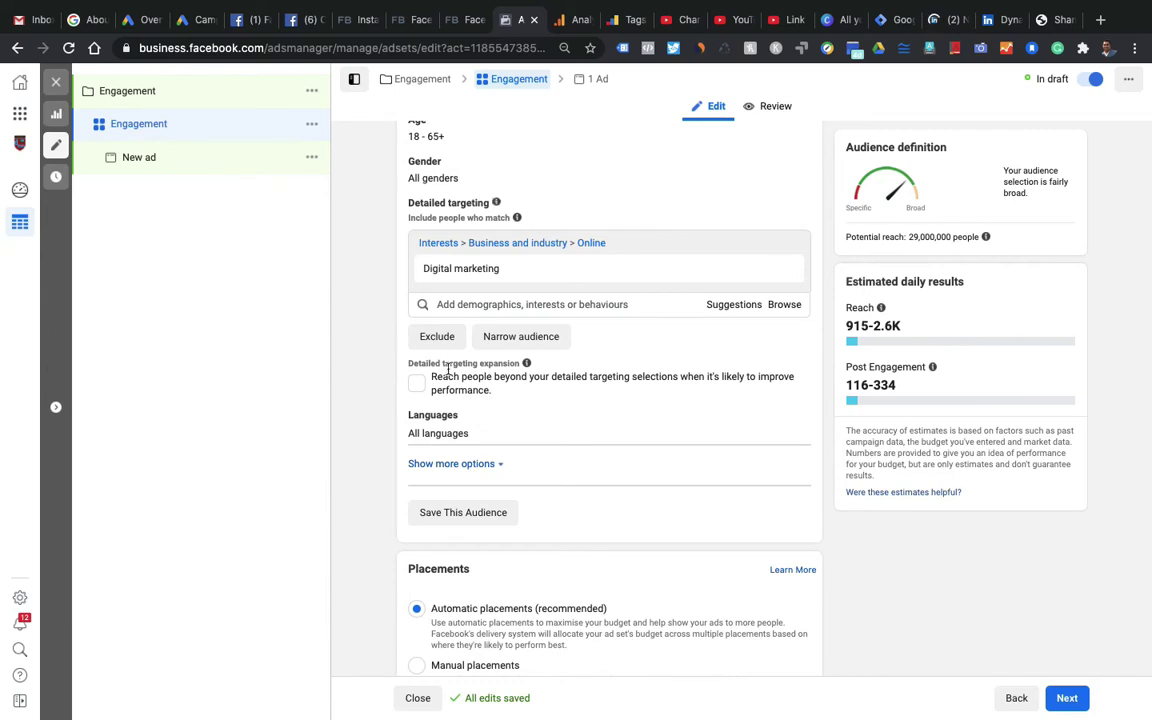
- Add blank exclusion and narrowing conditions to the detailed targeting, and turn on detailed targeting expansion
click(437, 340)
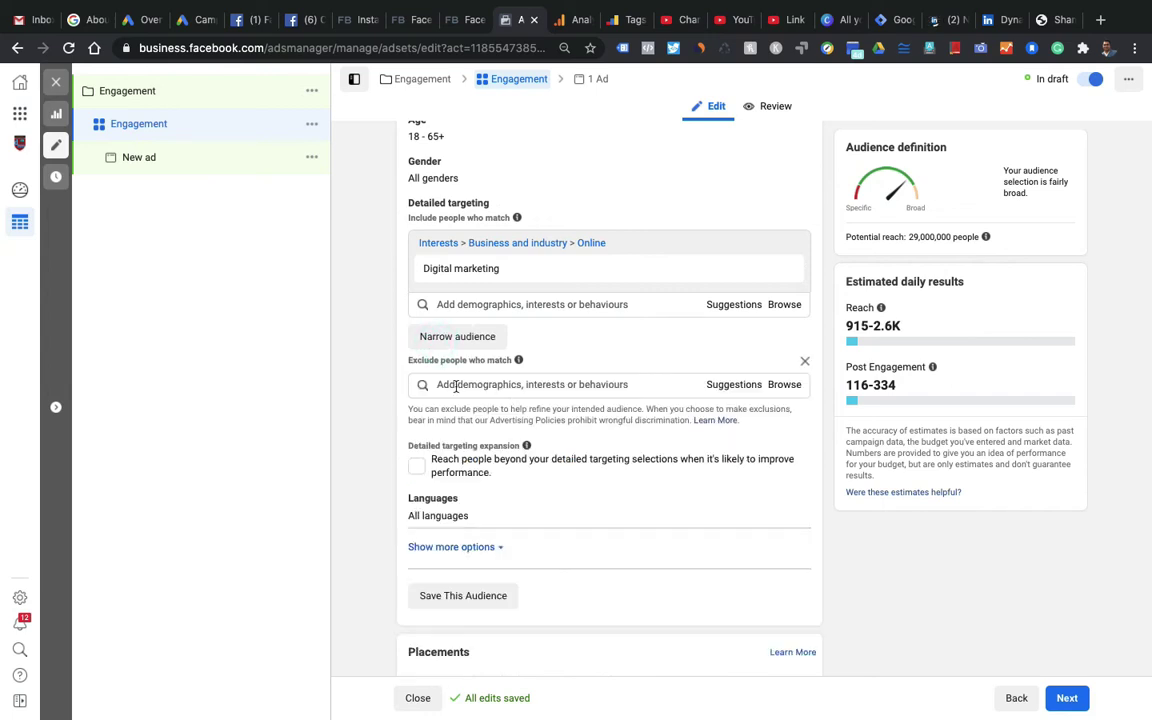
click(485, 341)
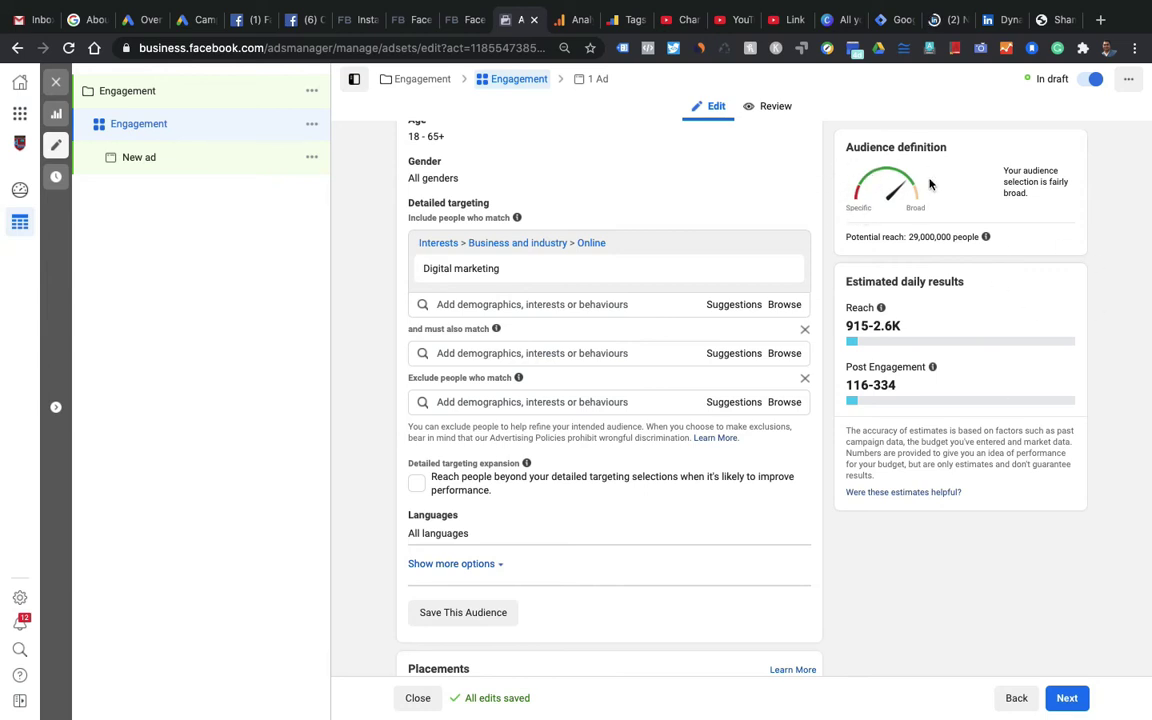
scroll(452, 447, down, 3)
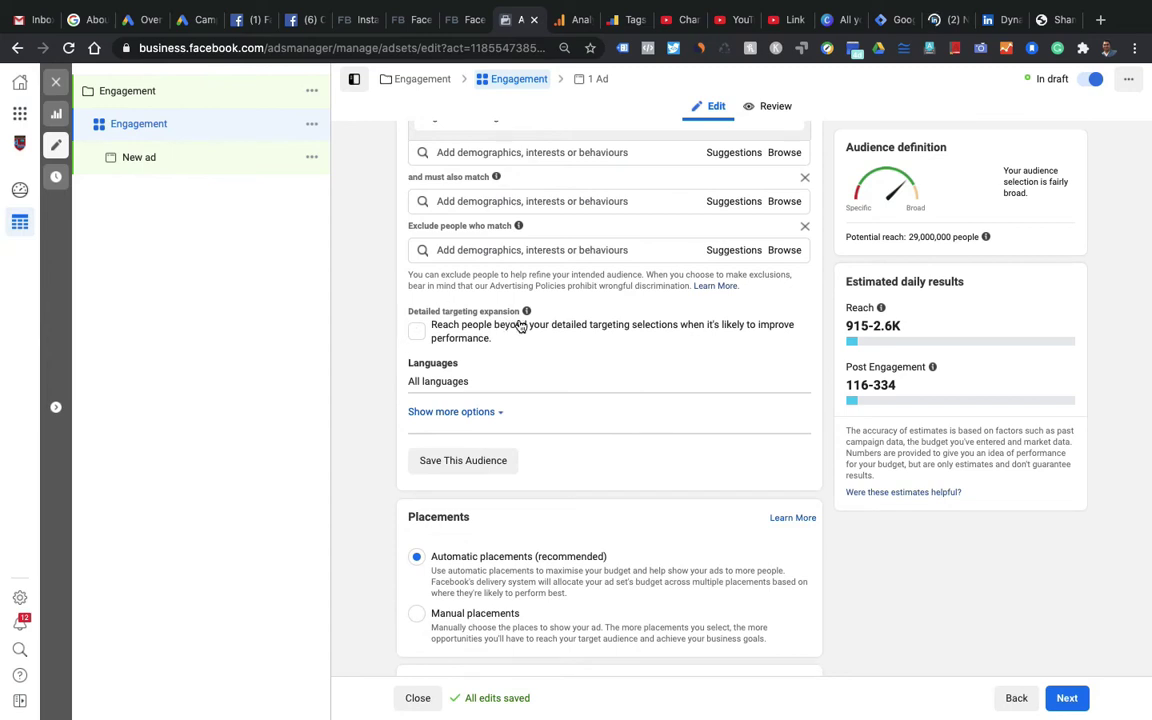
click(418, 333)
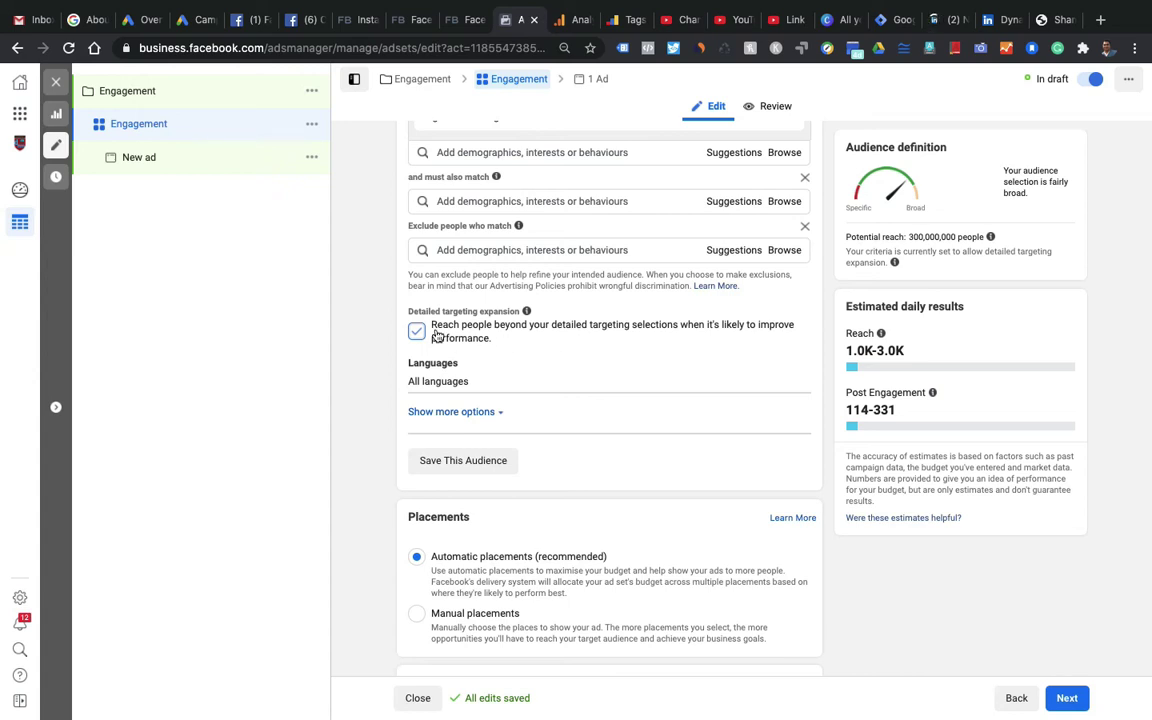
- Open the languages setting for editing and review the audience summary offered for saving, without saving the audience
scroll(479, 390, down, 2)
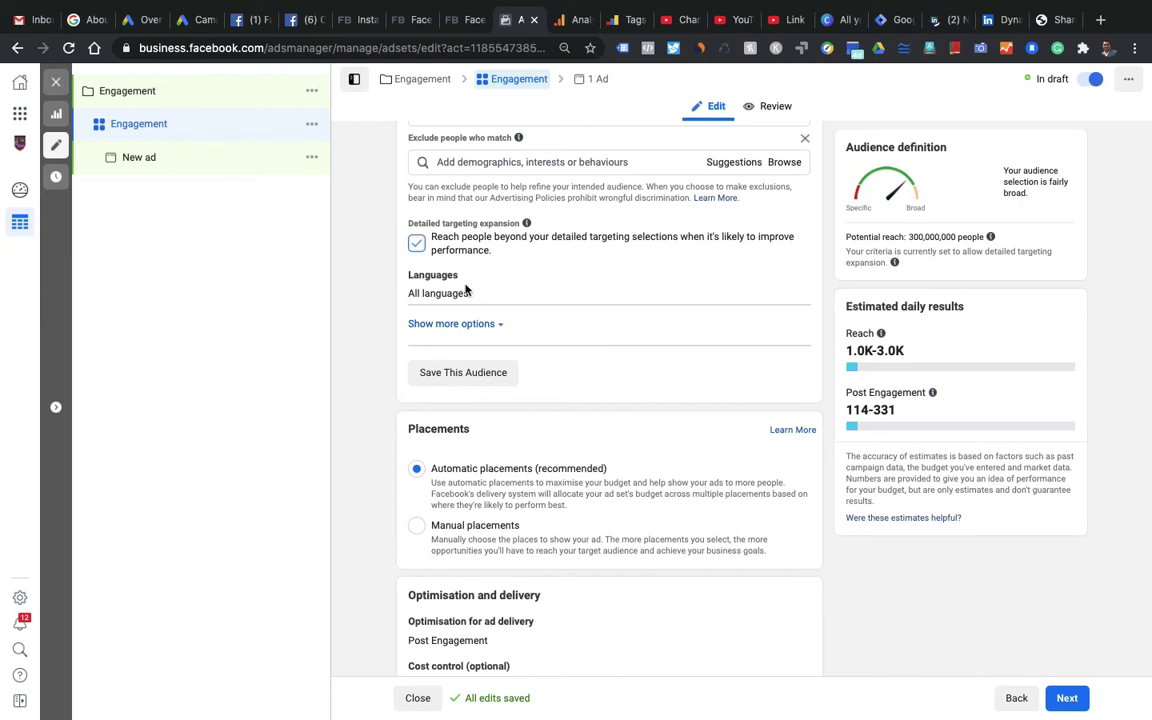
click(778, 280)
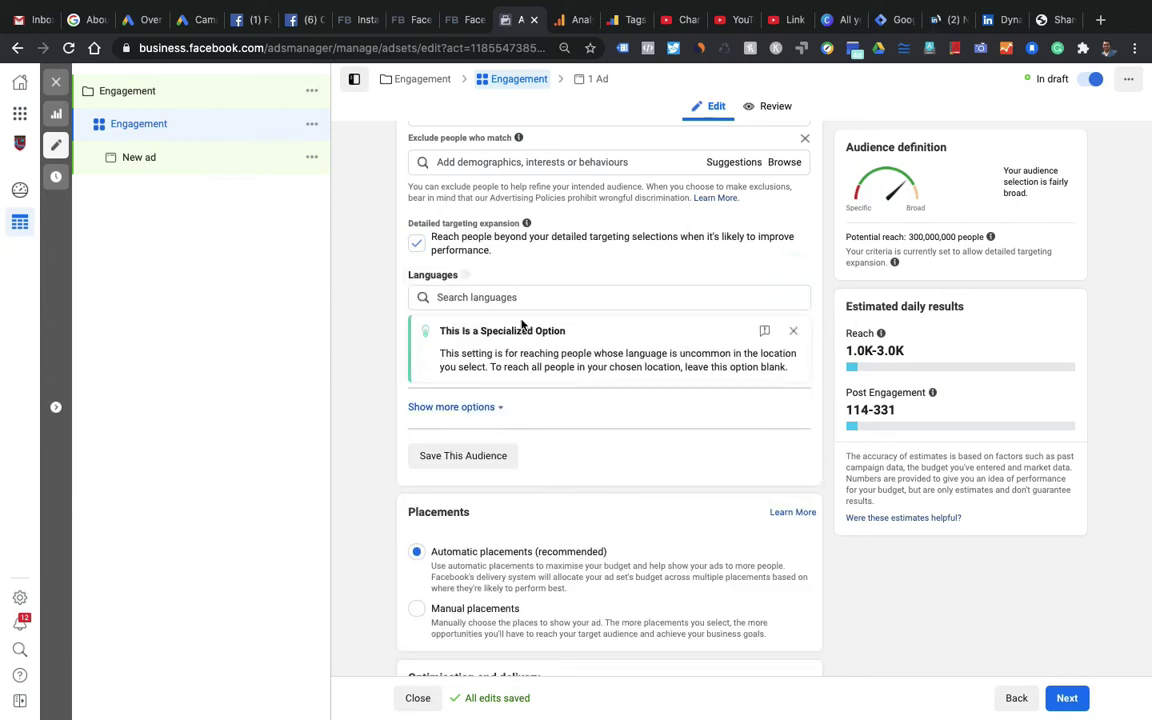
scroll(514, 352, down, 3)
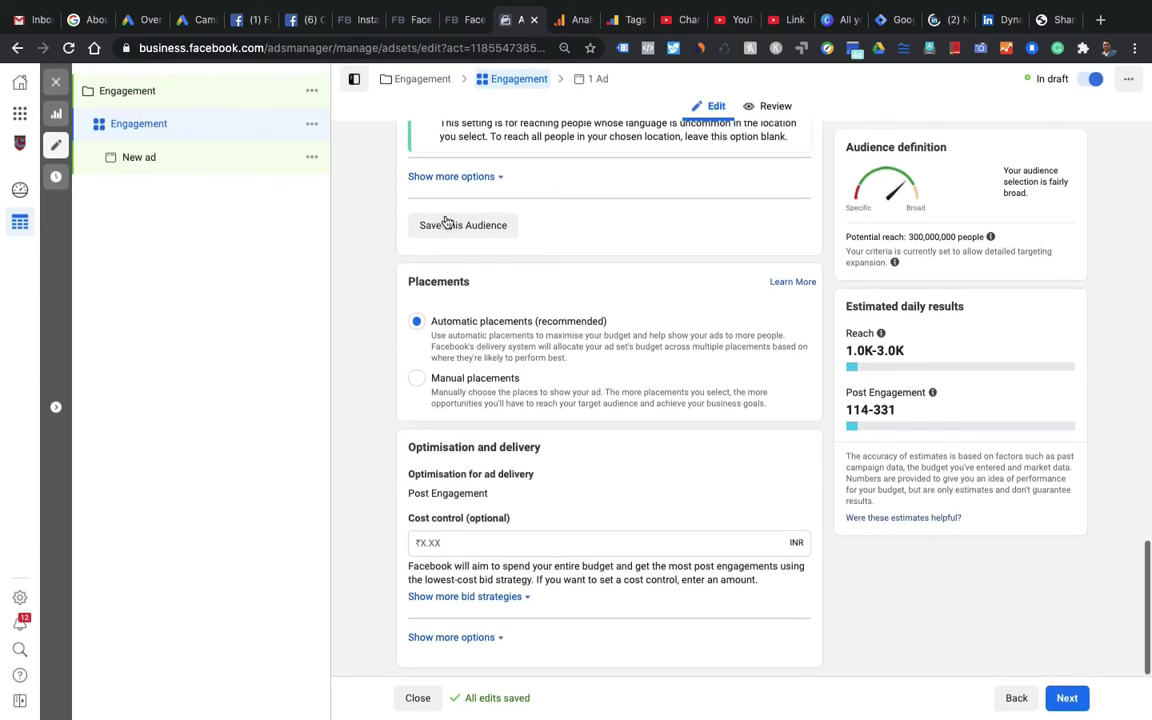
click(485, 227)
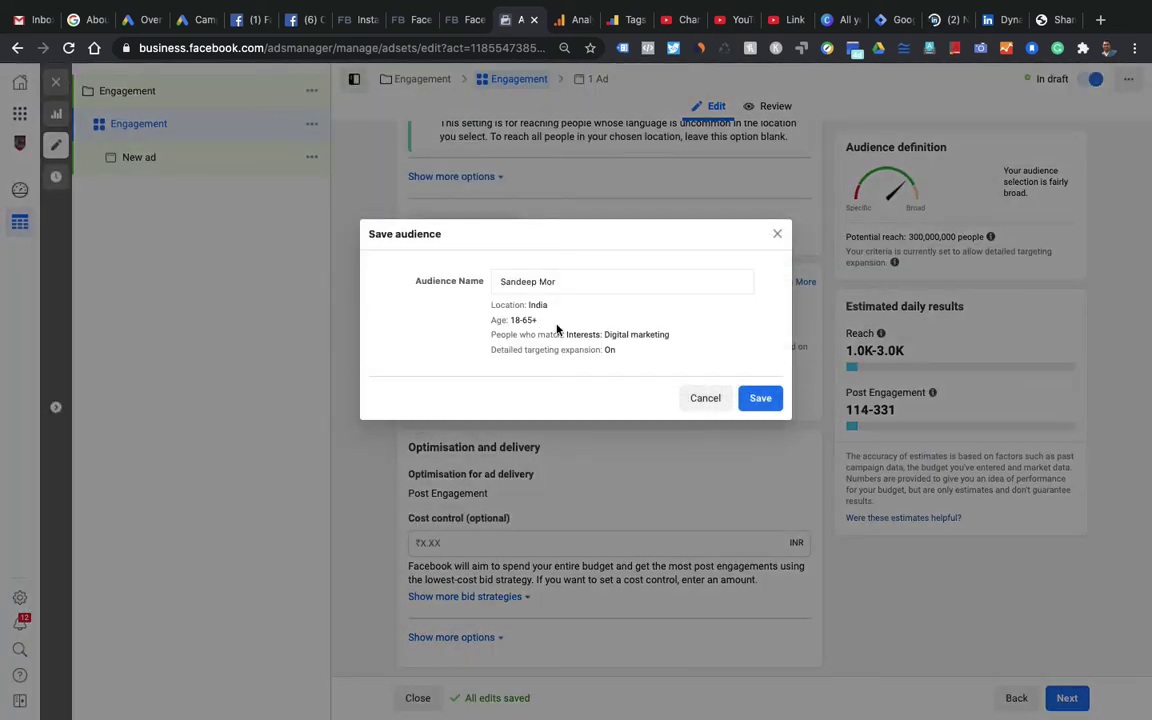
click(712, 400)
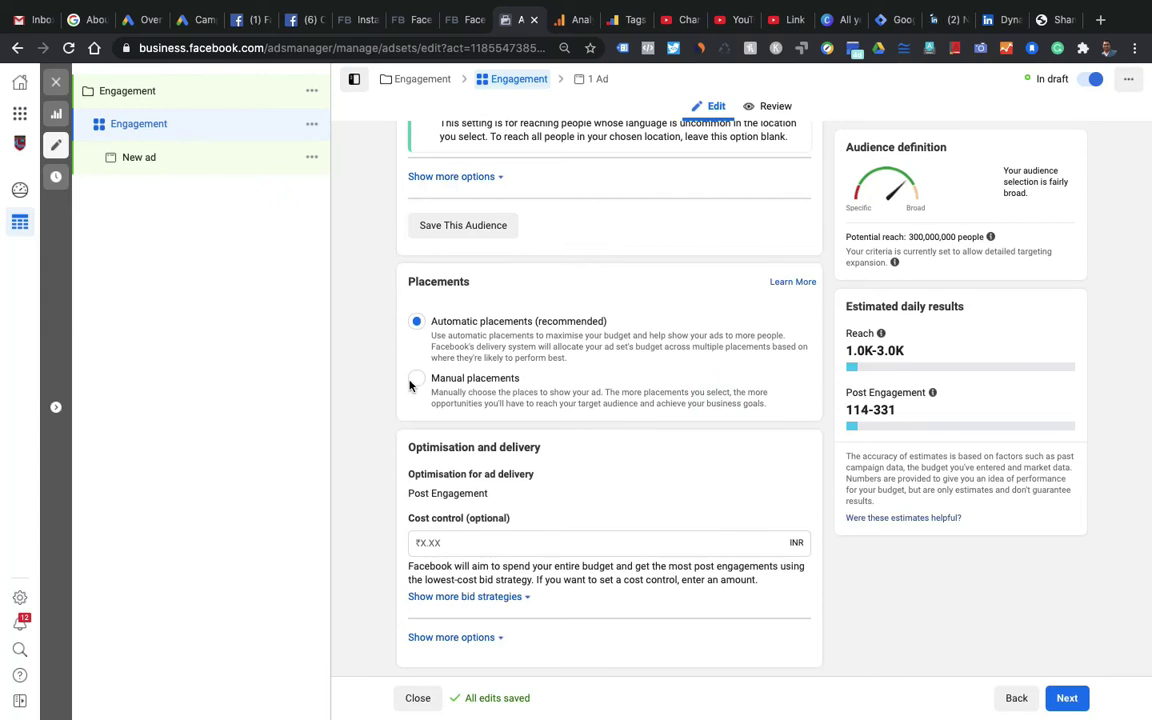
scroll(410, 386, up, 3)
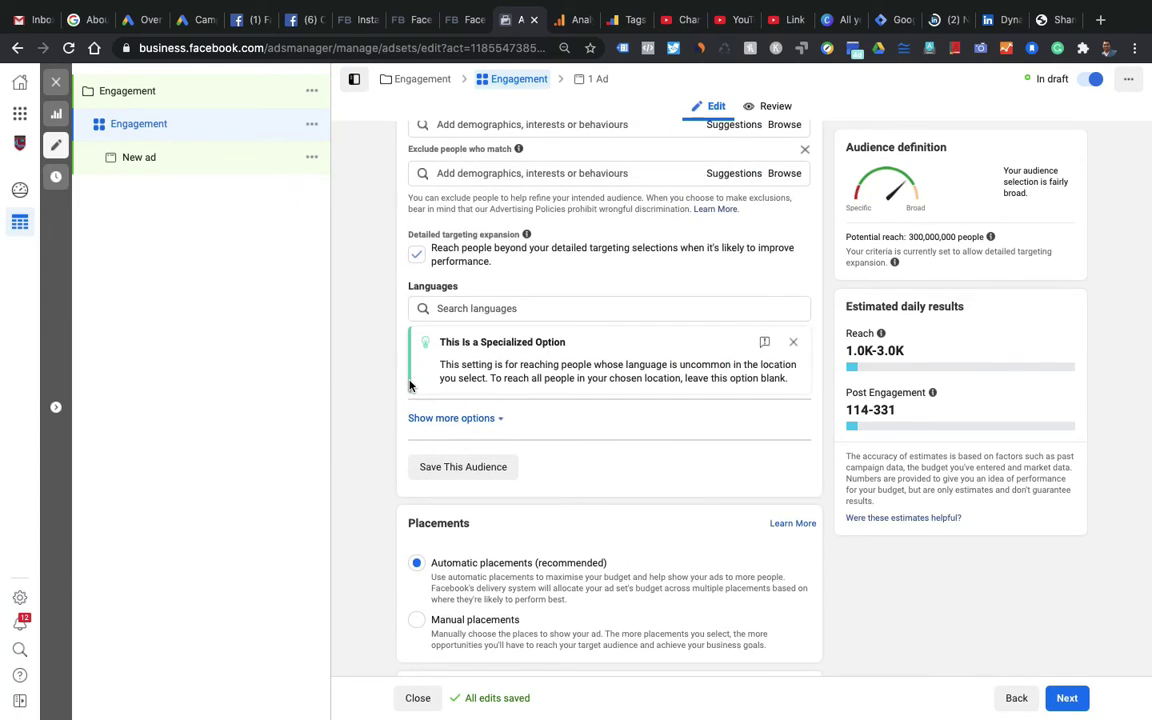
scroll(410, 386, down, 3)
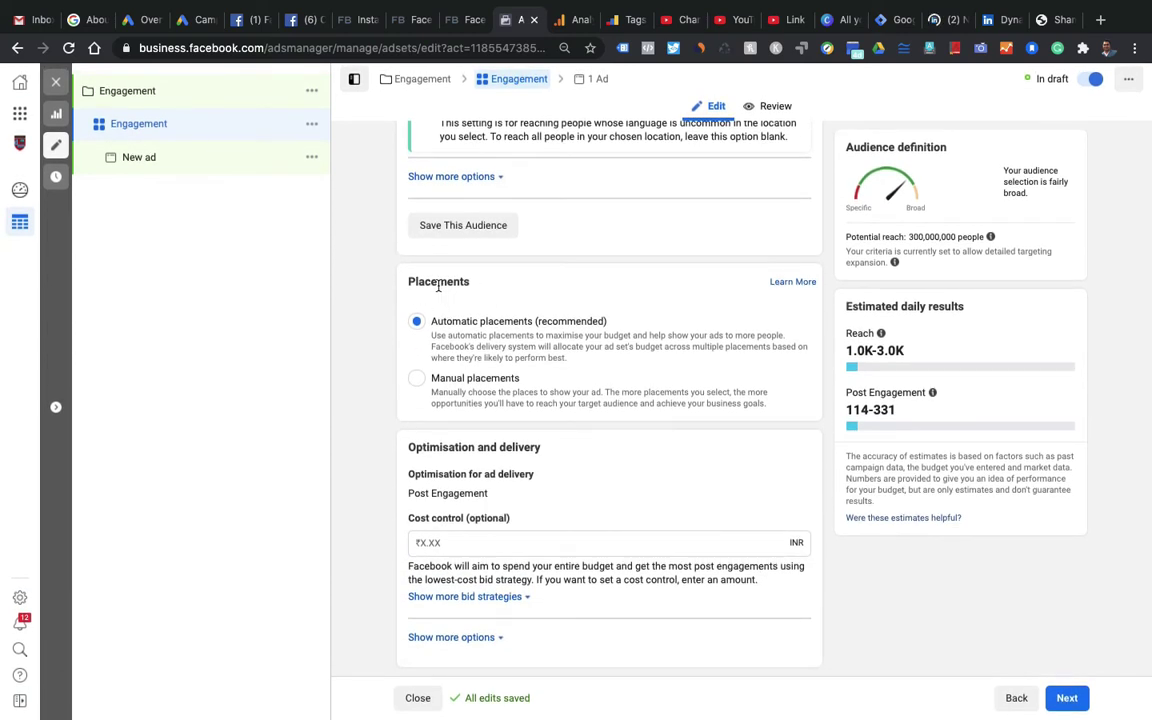
- Switch the ad set to manual placements and open its devices setting for editing
click(417, 384)
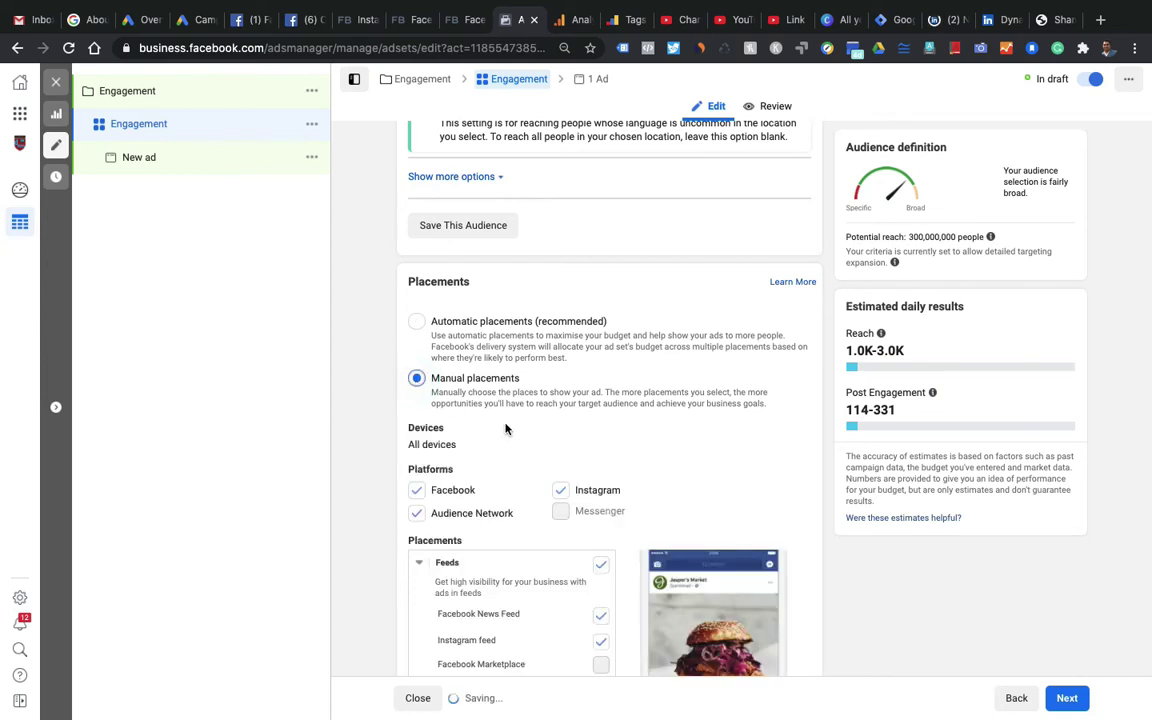
click(525, 437)
scroll(525, 437, down, 1)
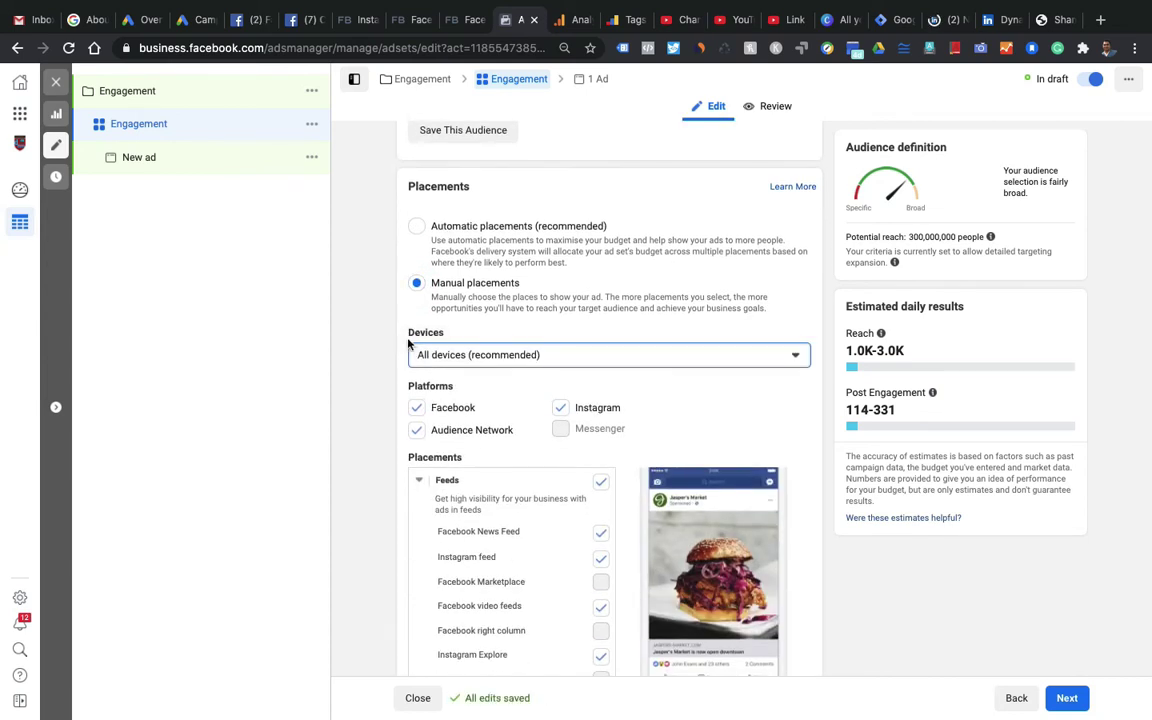
- Try limiting the placement devices to mobile only, and restore desktop
click(566, 357)
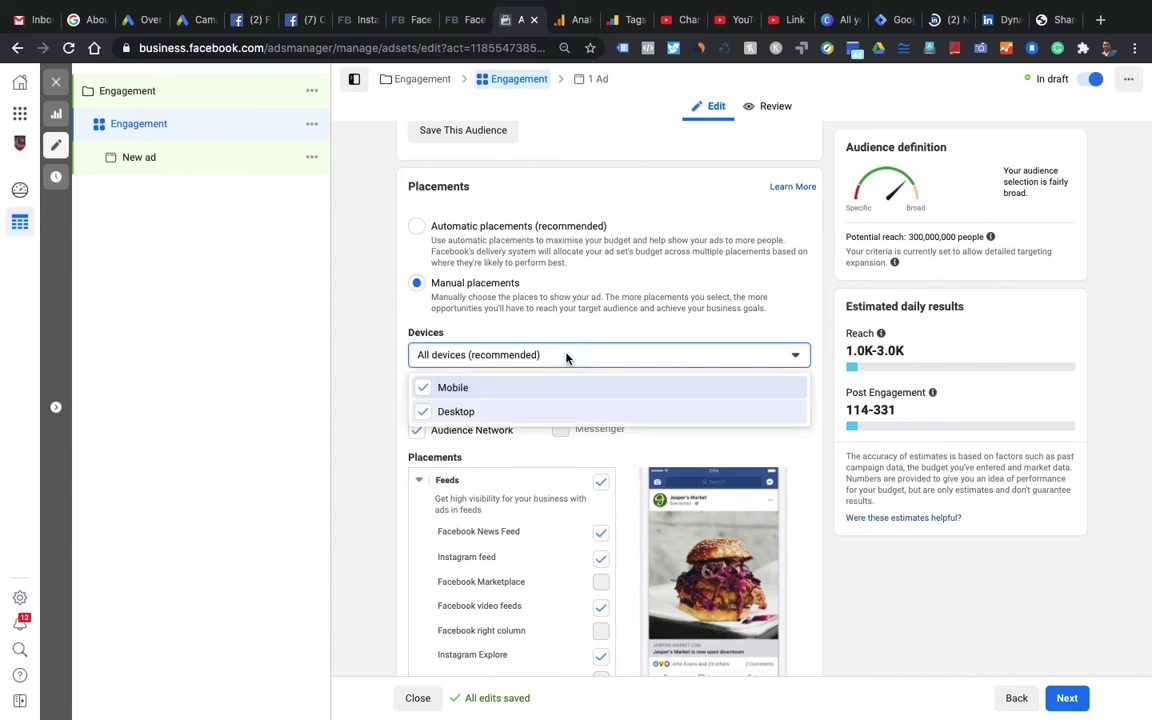
click(420, 414)
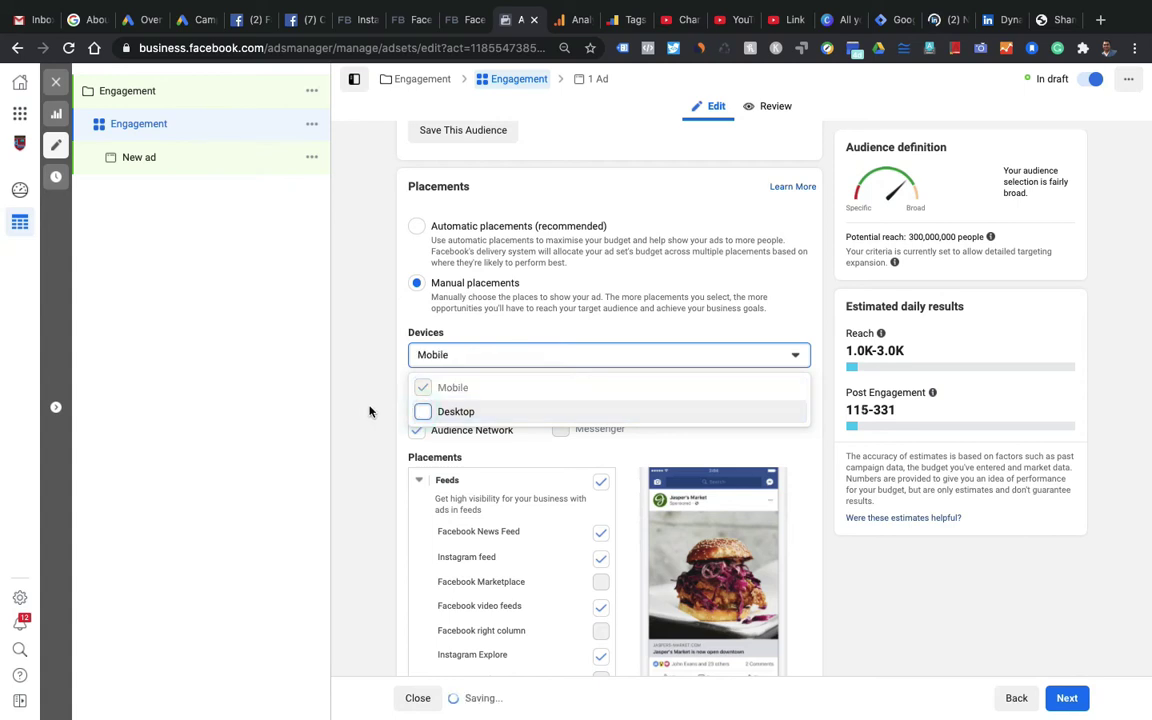
click(422, 411)
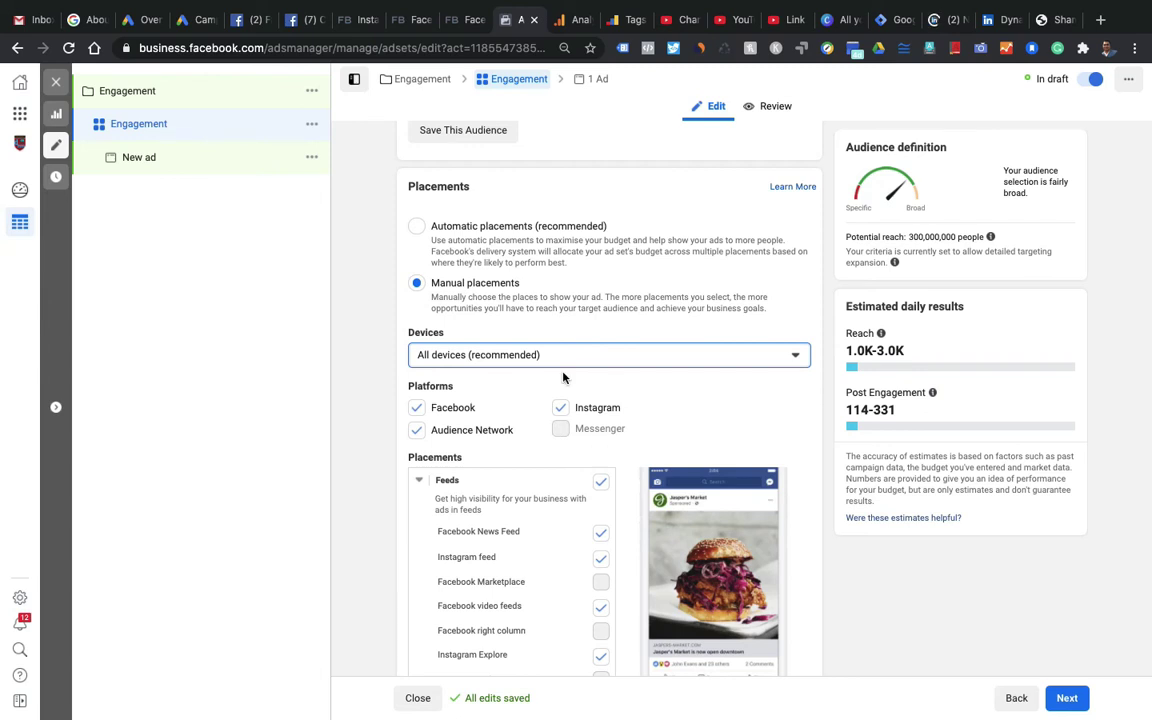
- Exclude the Audience Network platform and the Instagram Explore feed placement from the ad set
click(421, 435)
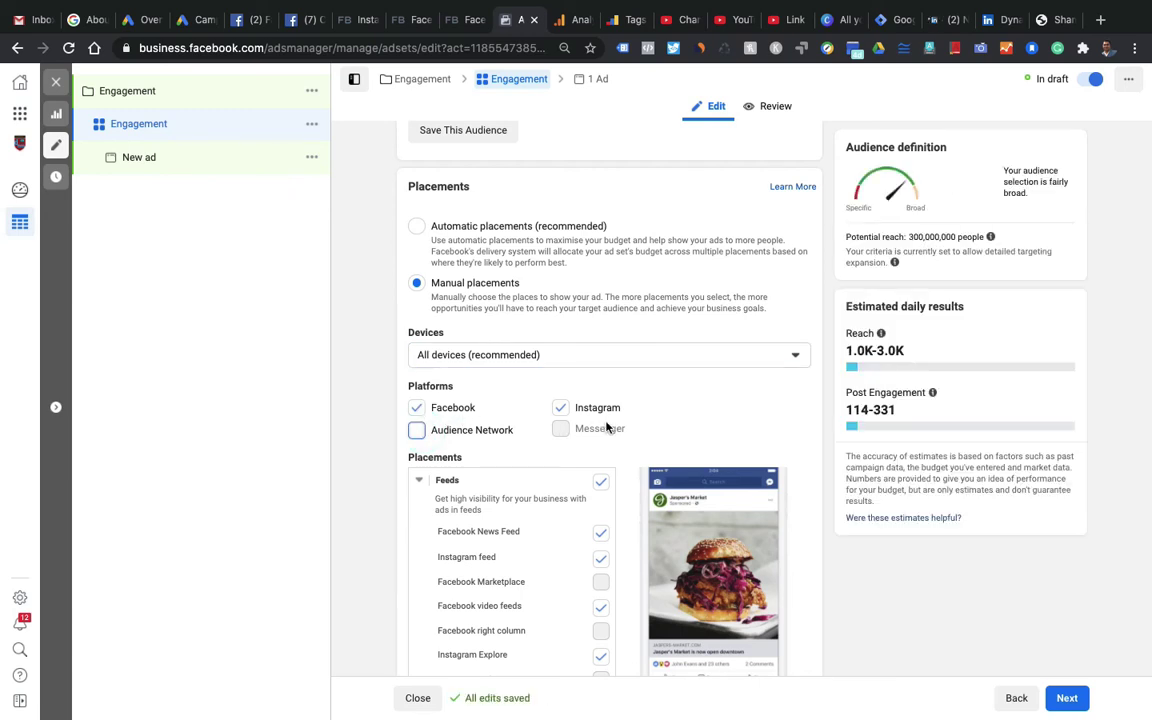
scroll(607, 427, down, 3)
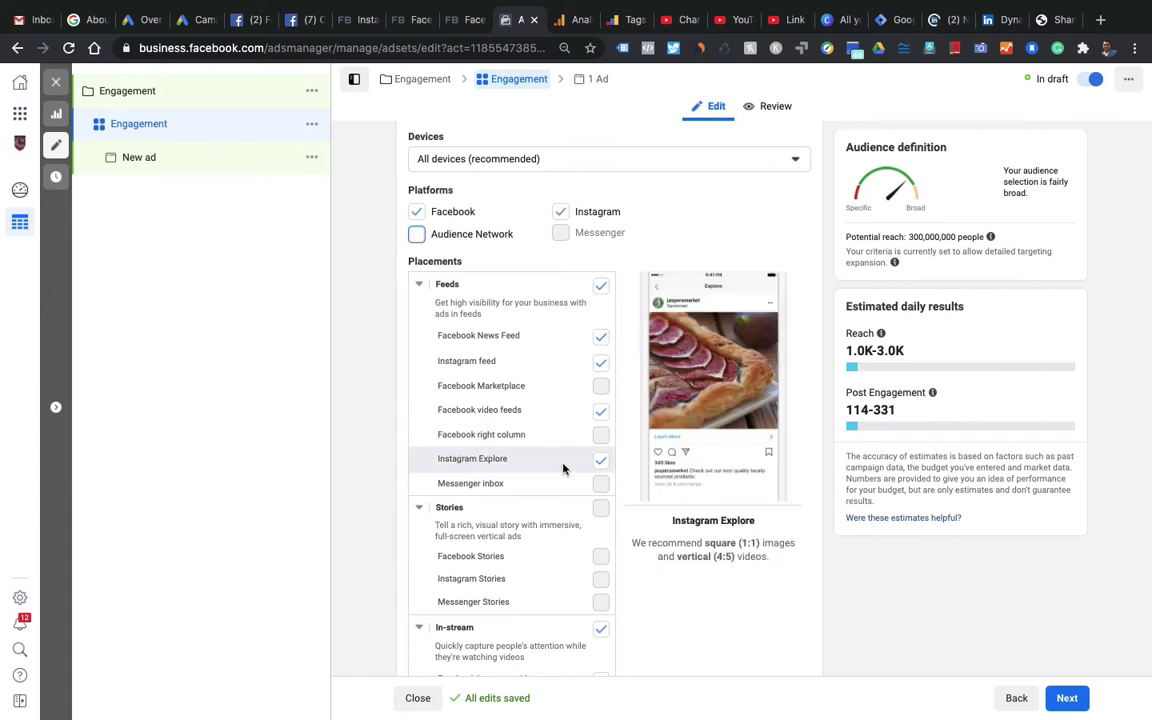
click(602, 461)
scroll(460, 473, down, 5)
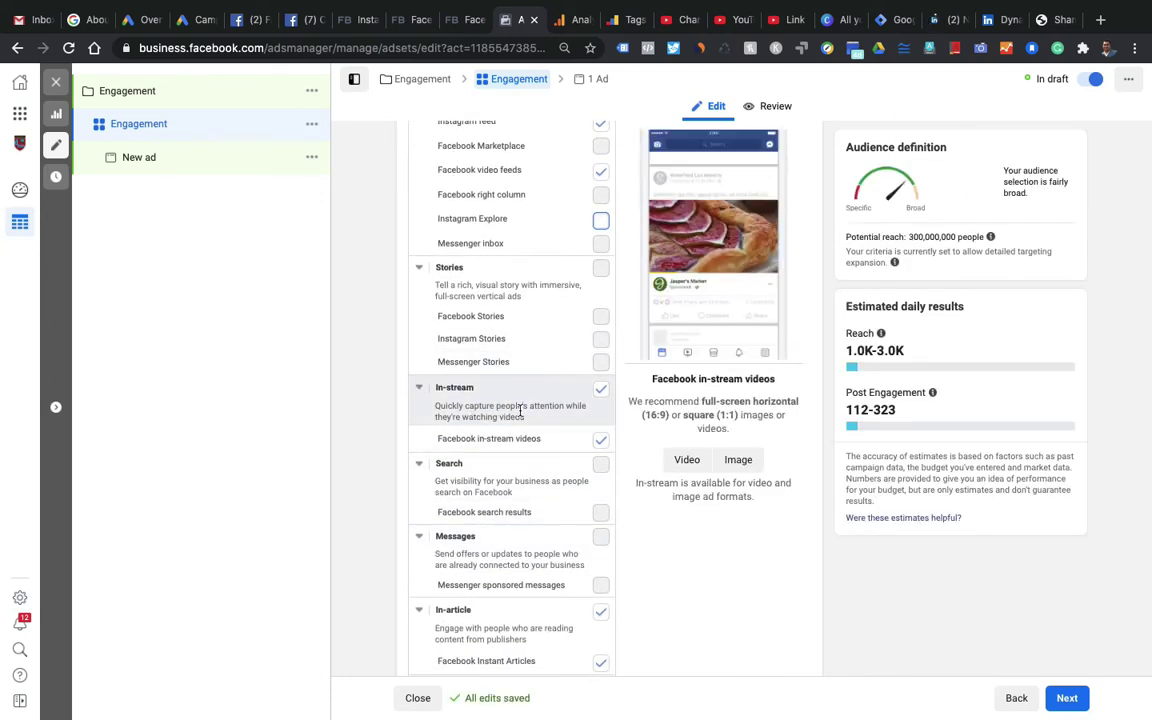
- Exclude the In-stream placement and review the specific mobile device and operating system choices, keeping all mobile devices
click(601, 390)
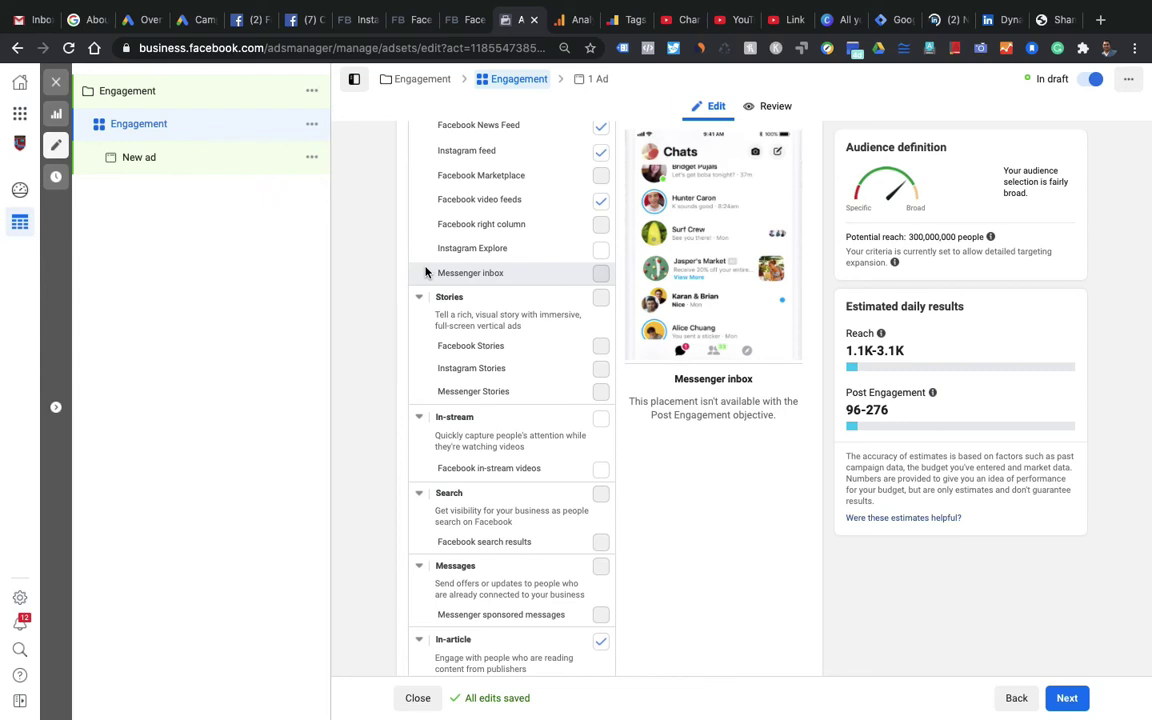
scroll(427, 272, down, 6)
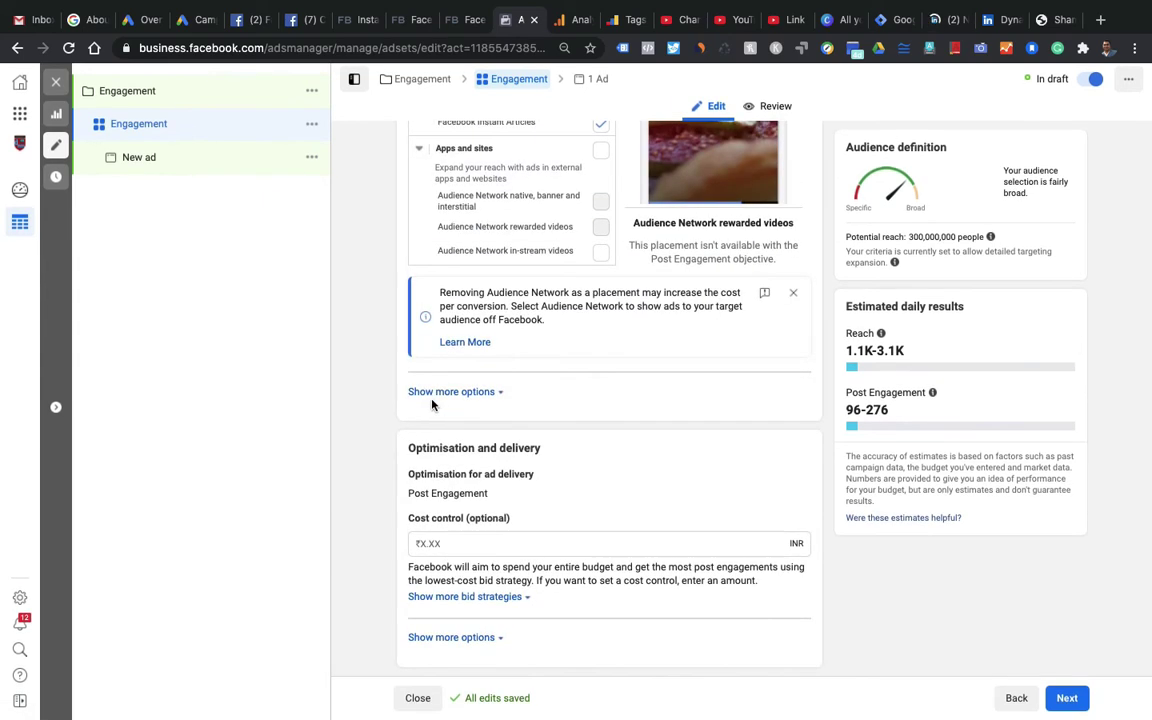
click(452, 393)
scroll(452, 393, down, 2)
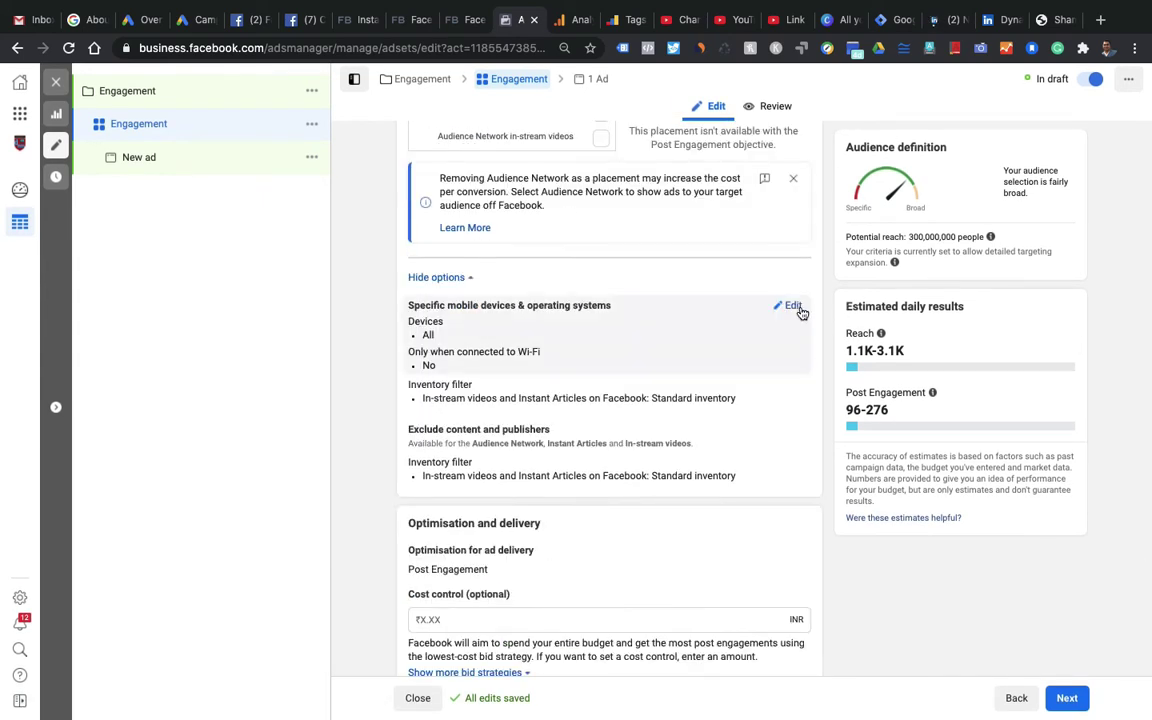
click(795, 310)
click(504, 330)
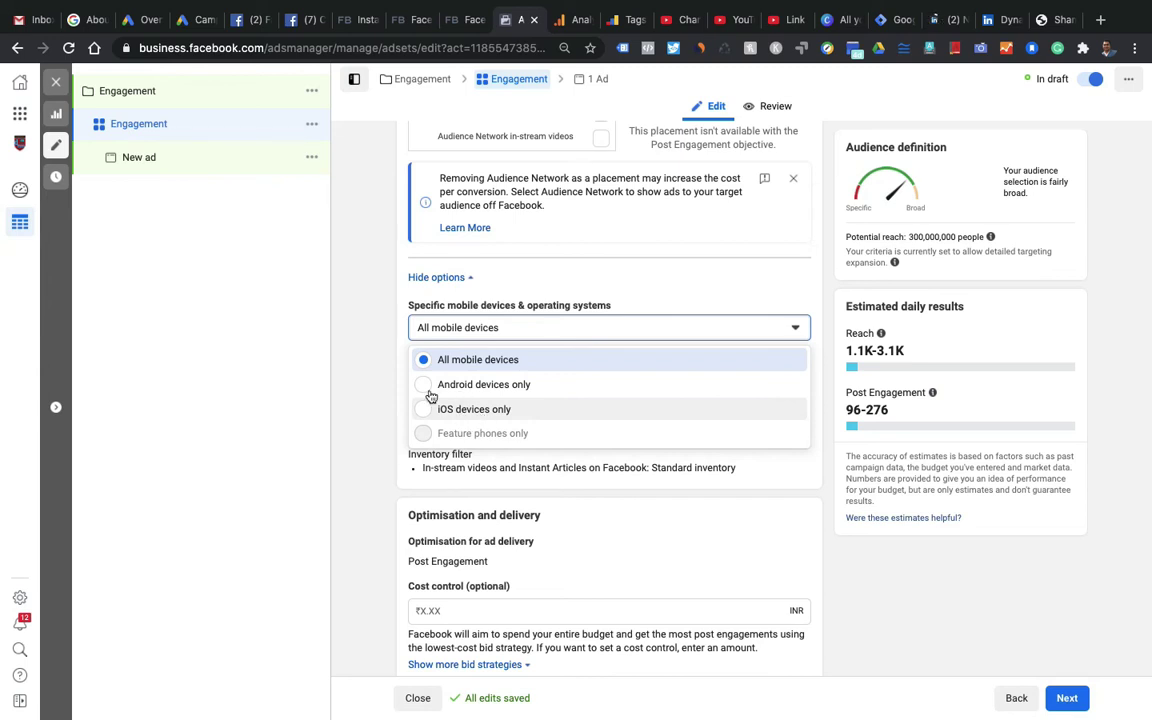
click(306, 388)
- Review the optimisation choices for ad delivery and keep Post Engagement
scroll(352, 429, down, 2)
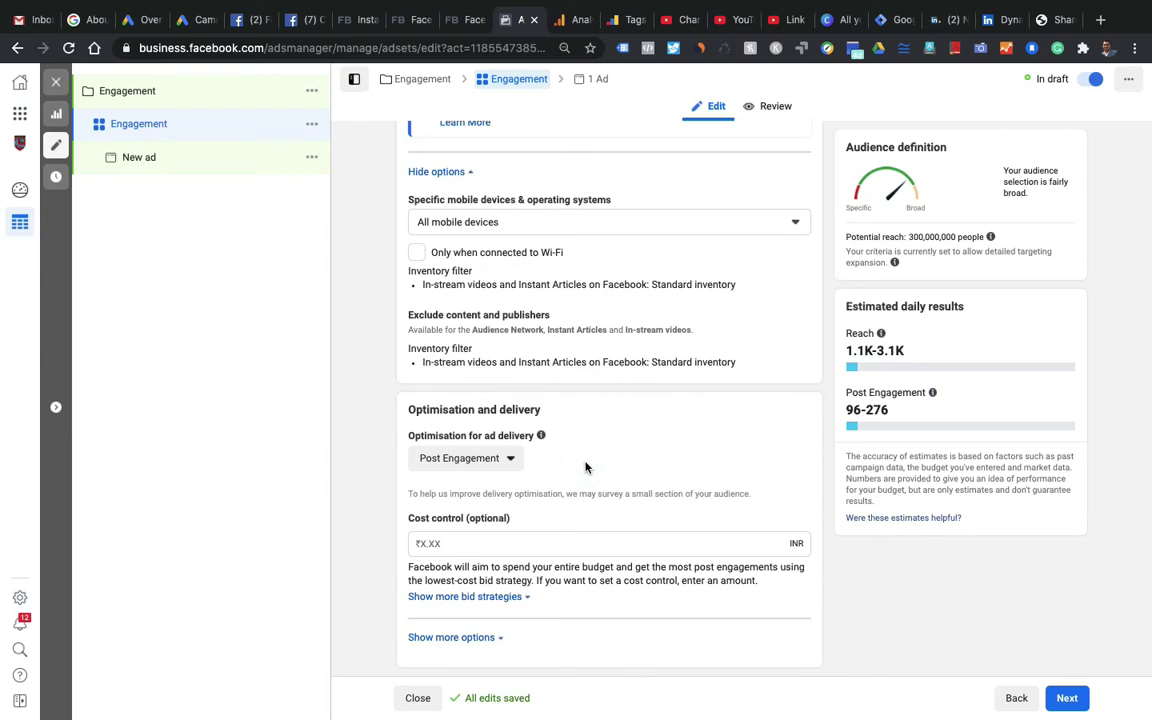
click(512, 459)
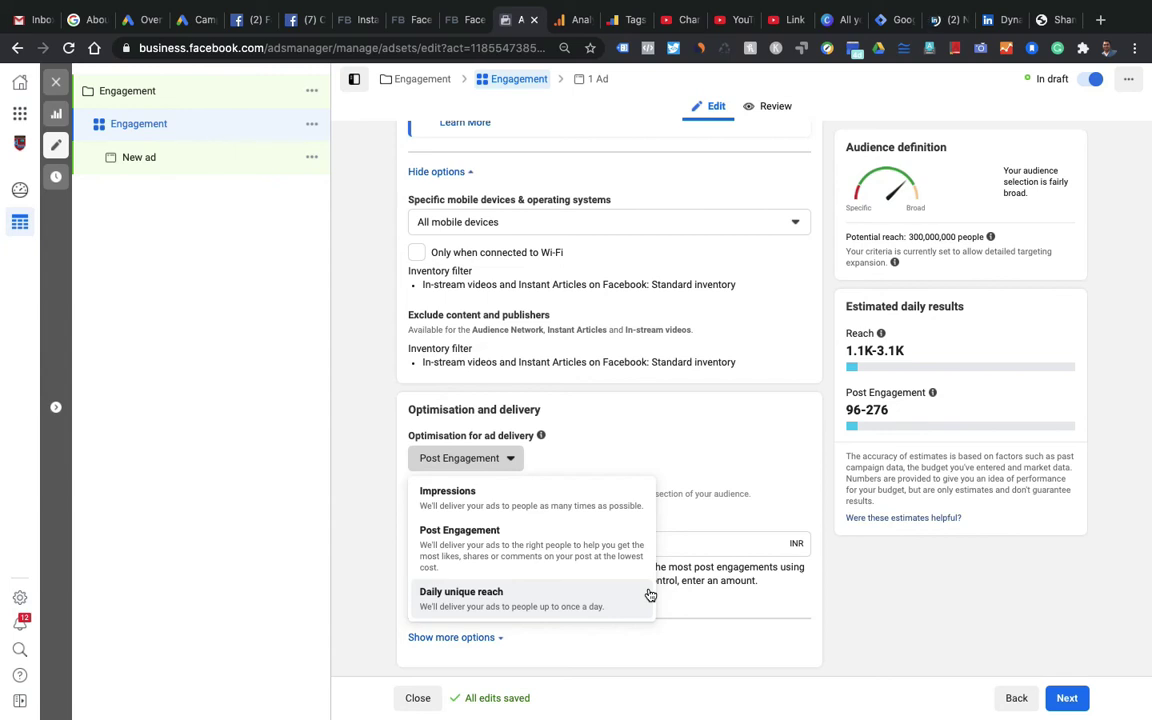
click(487, 547)
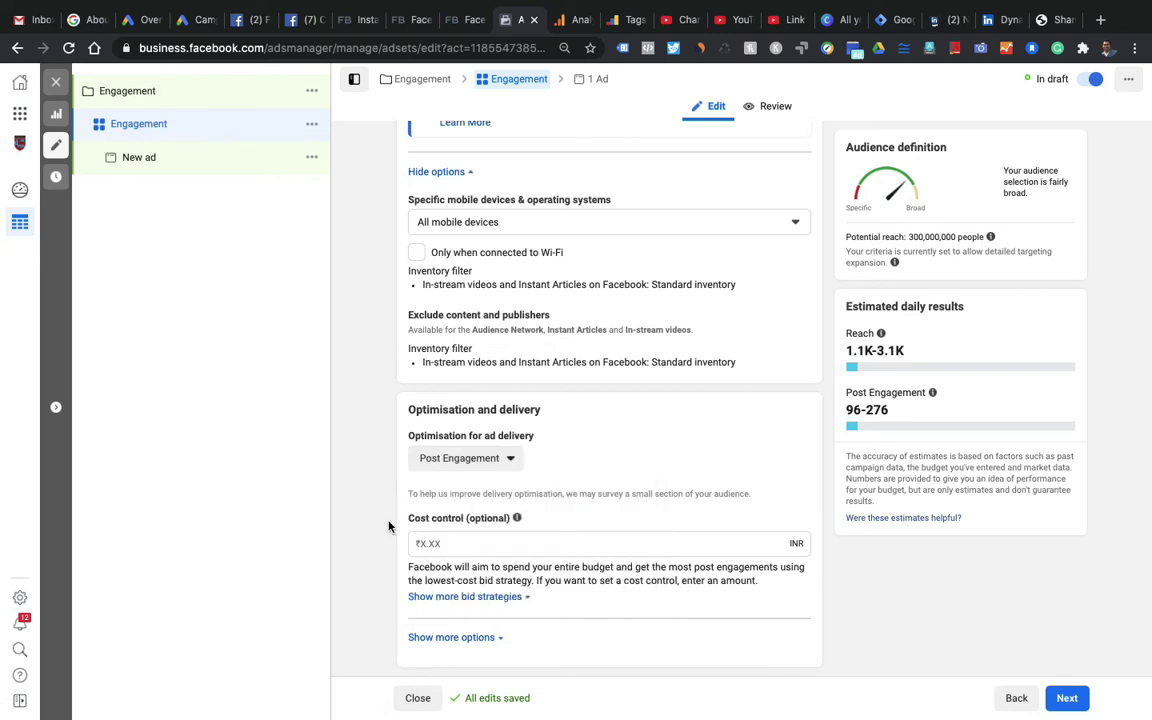
- Try an 11 INR control amount with the Cost cap and Bid cap strategies, and clear the amount
click(478, 599)
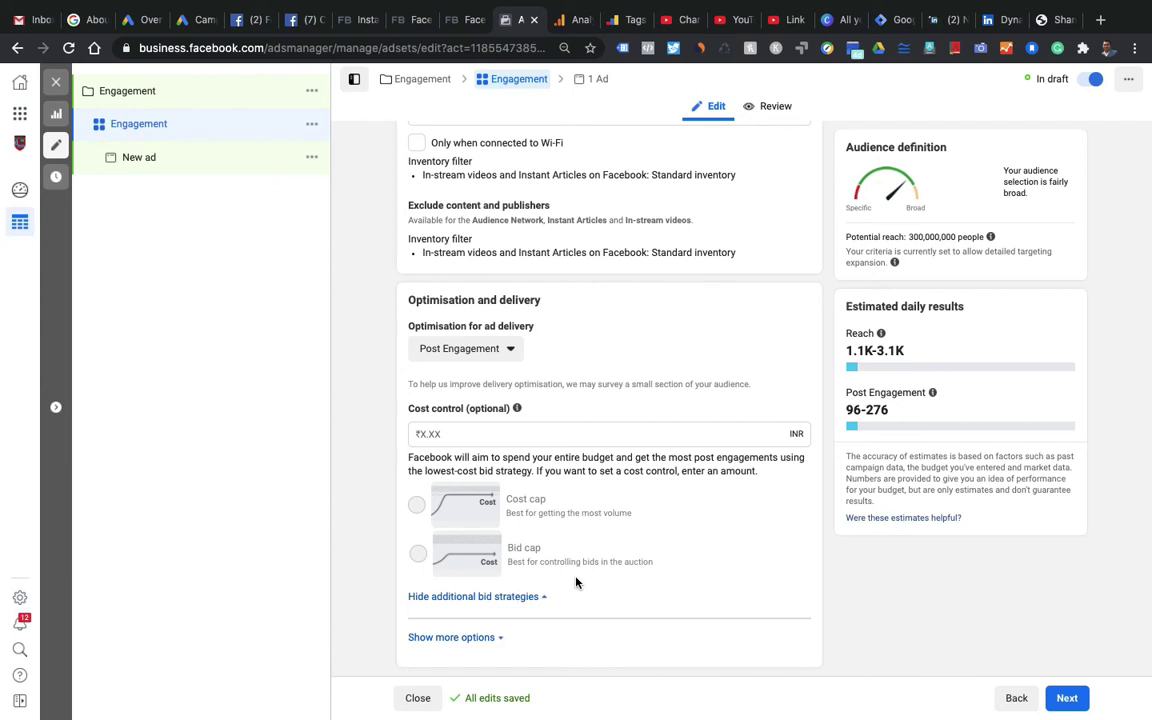
click(441, 433)
text(11)
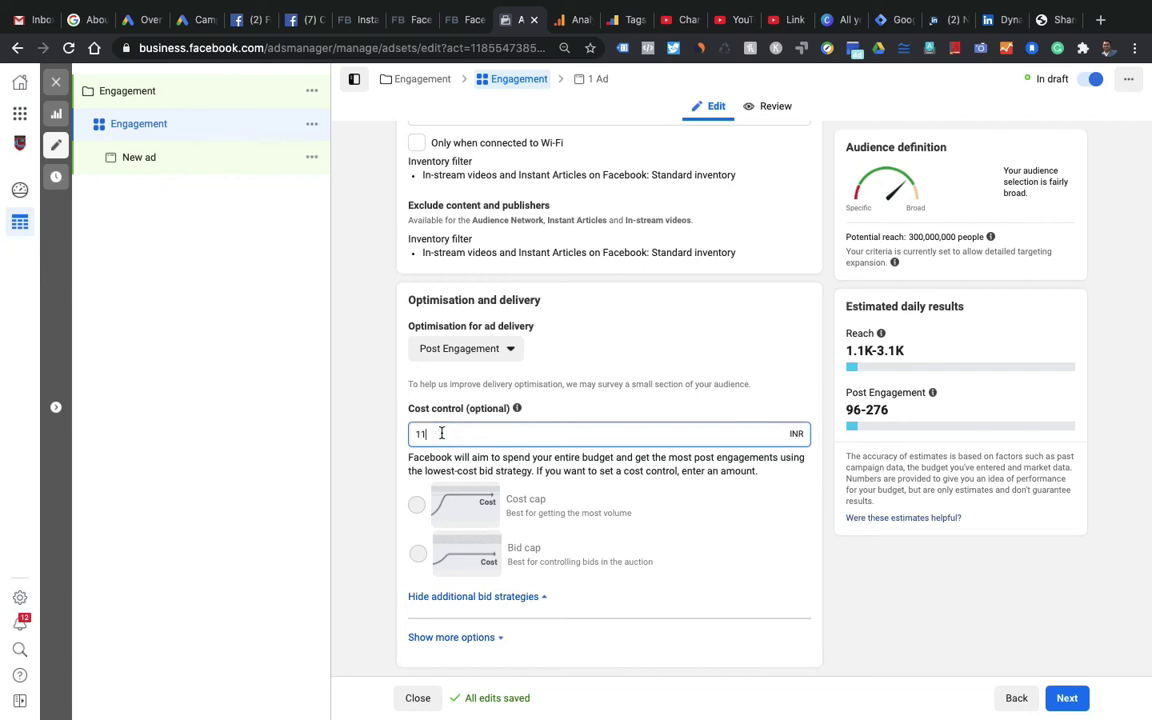
click(418, 504)
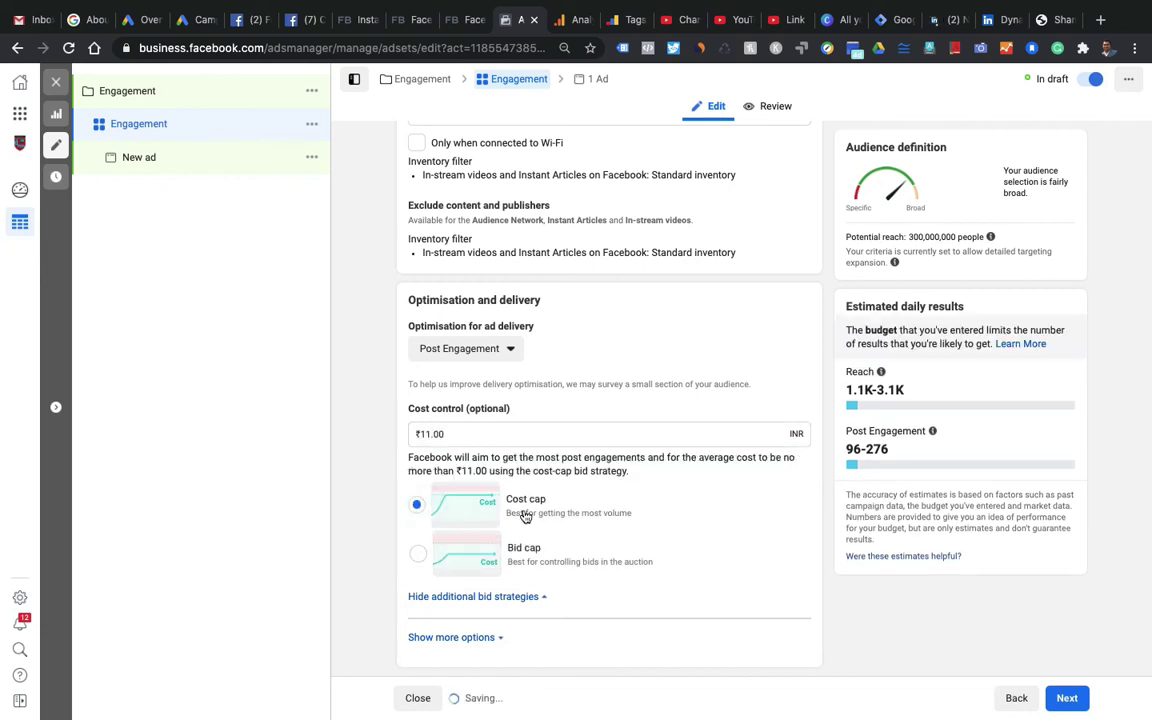
click(424, 557)
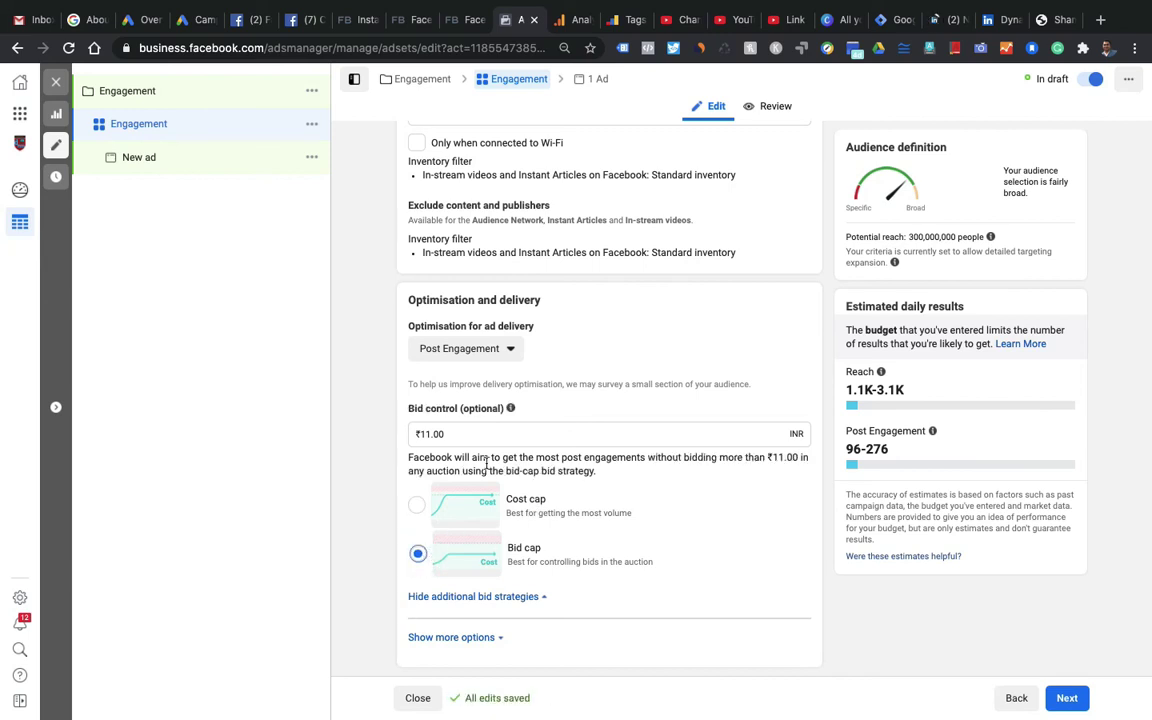
click(466, 433)
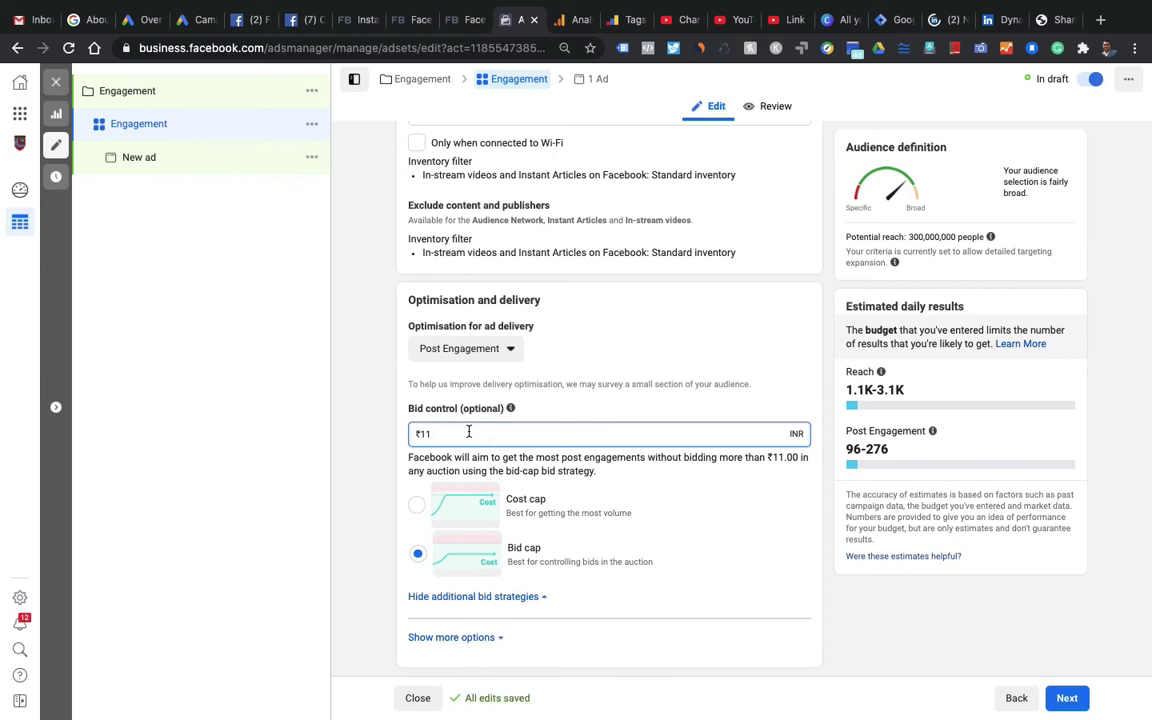
key(BackSpace)
key(BackSpace)
click(421, 507)
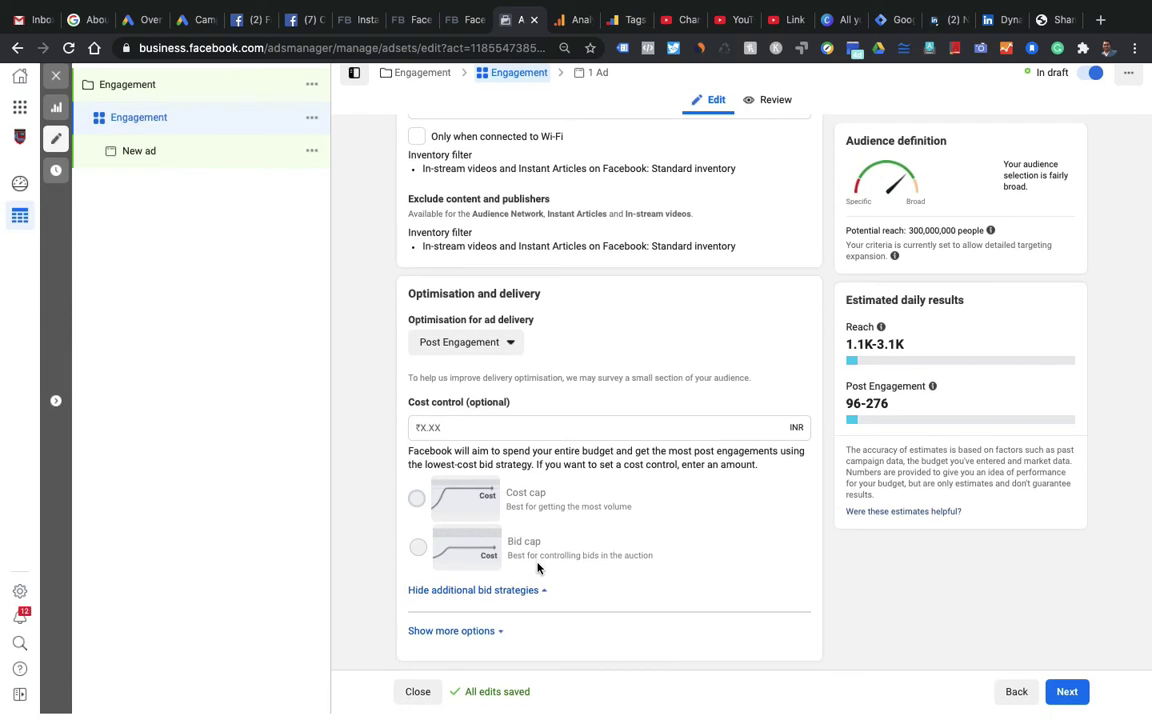
- Review the ad set's charging and delivery type options and proceed to the ad setup
click(471, 641)
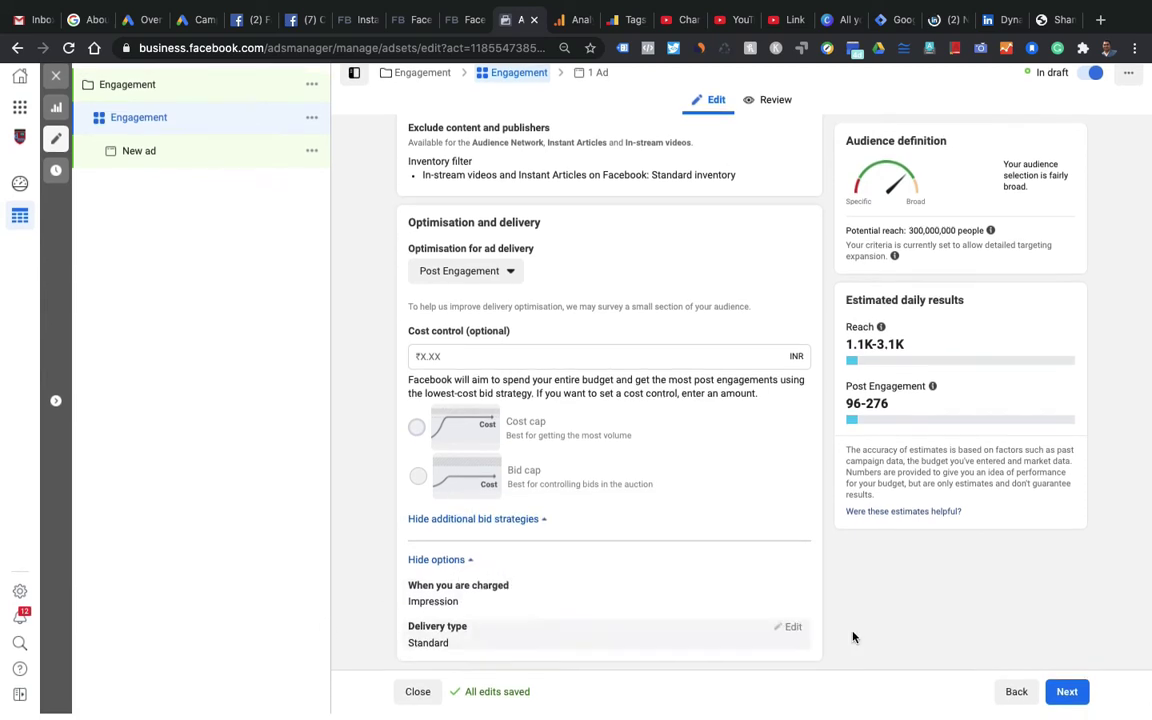
click(1080, 700)
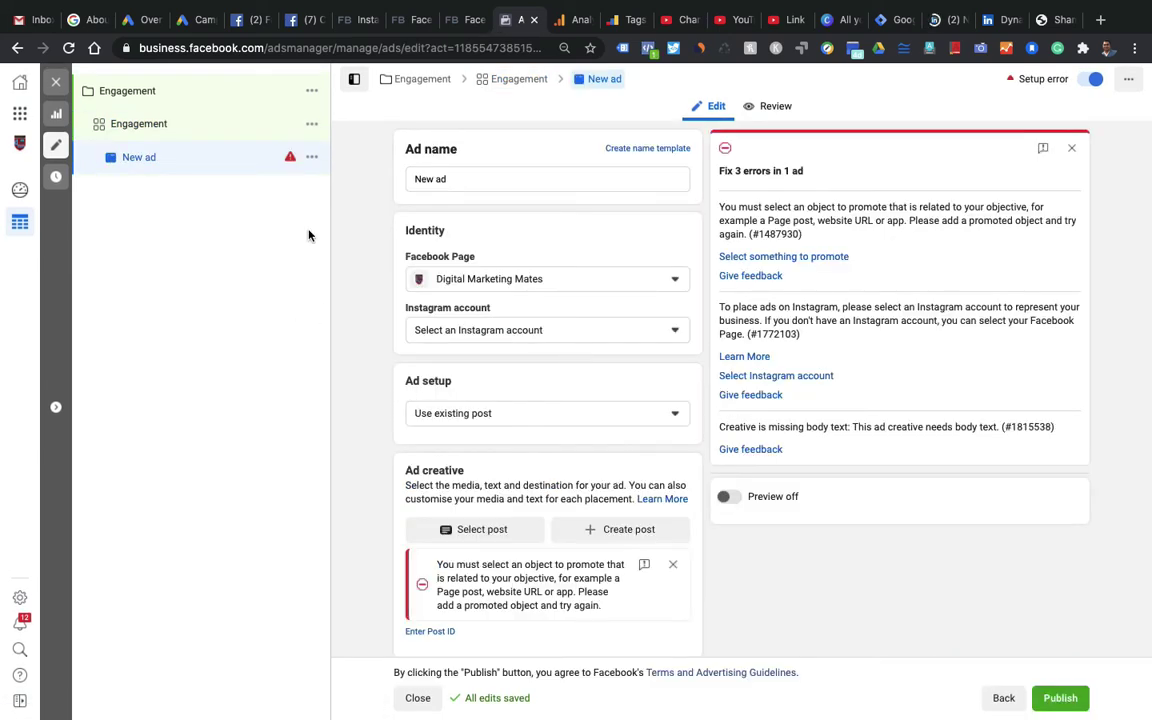
- Rename the ad to New ad engagement and select digitalmarketingmates as its Instagram account
click(480, 177)
text(engagement)
scroll(450, 175, down, 1)
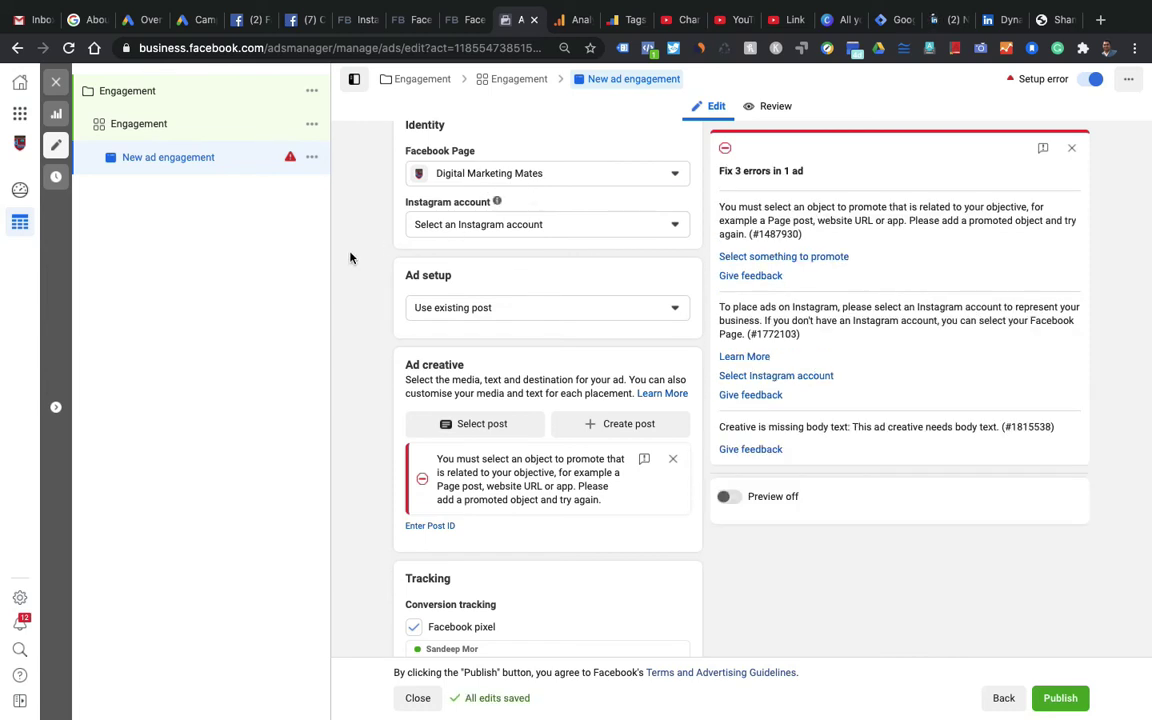
click(522, 229)
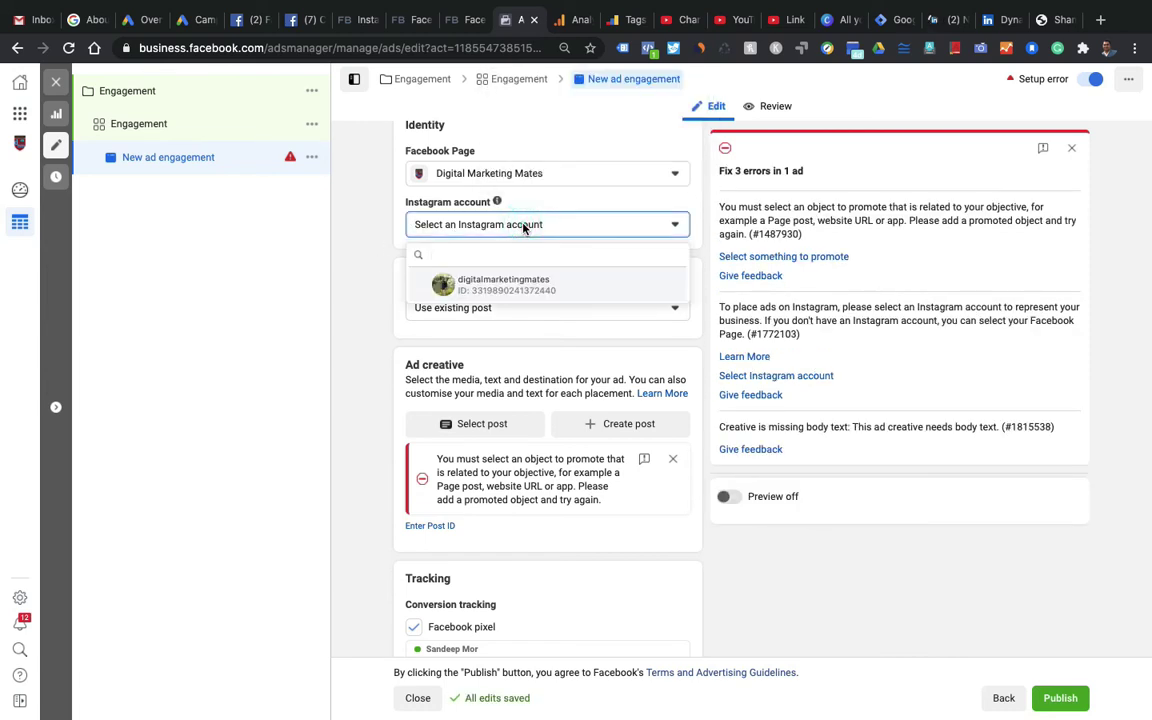
click(526, 284)
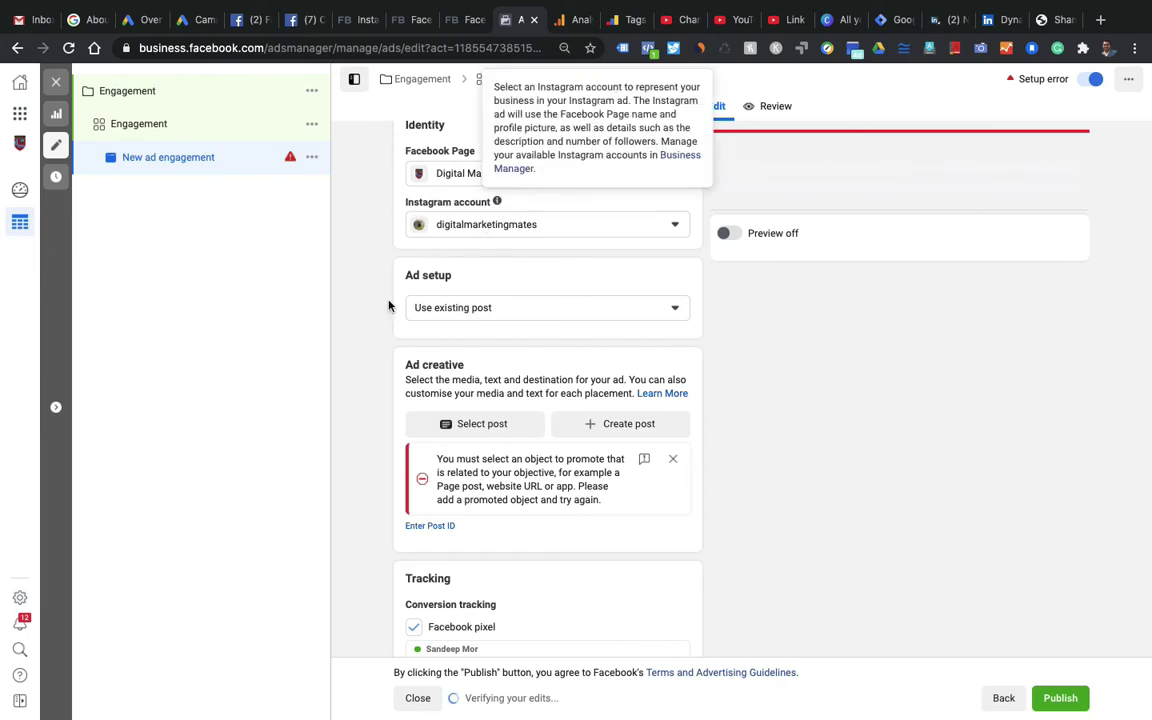
- Change the ad setup from using an existing post to Create Ad
scroll(395, 280, down, 1)
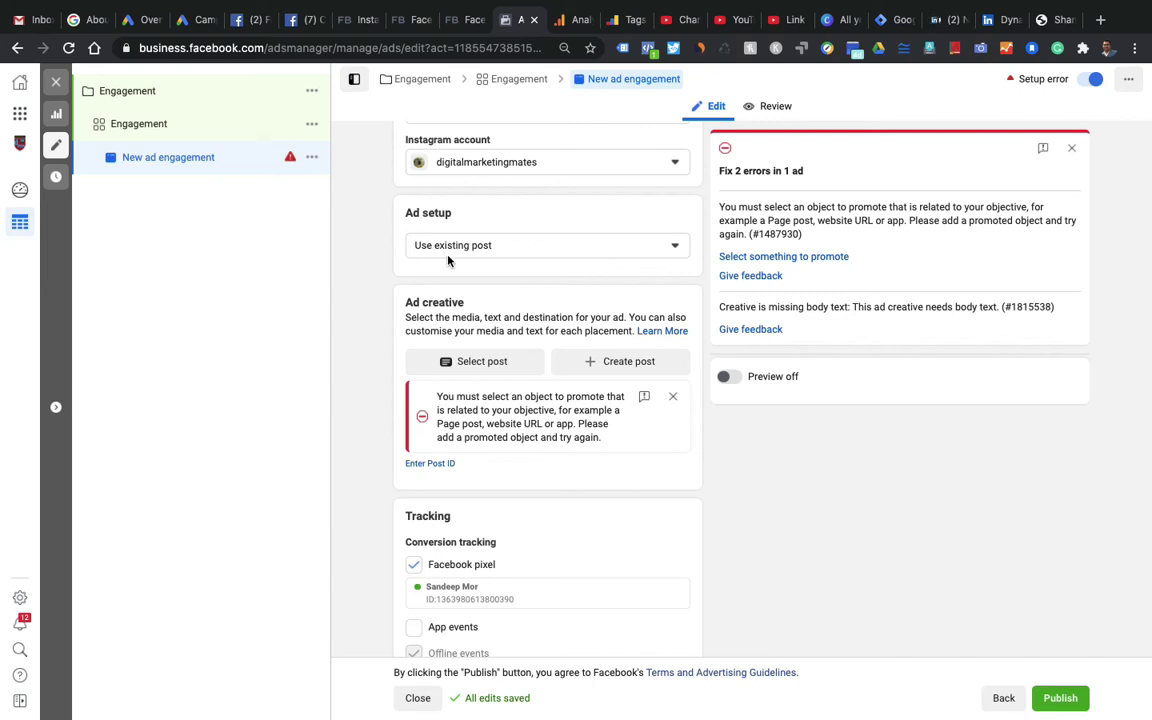
click(674, 251)
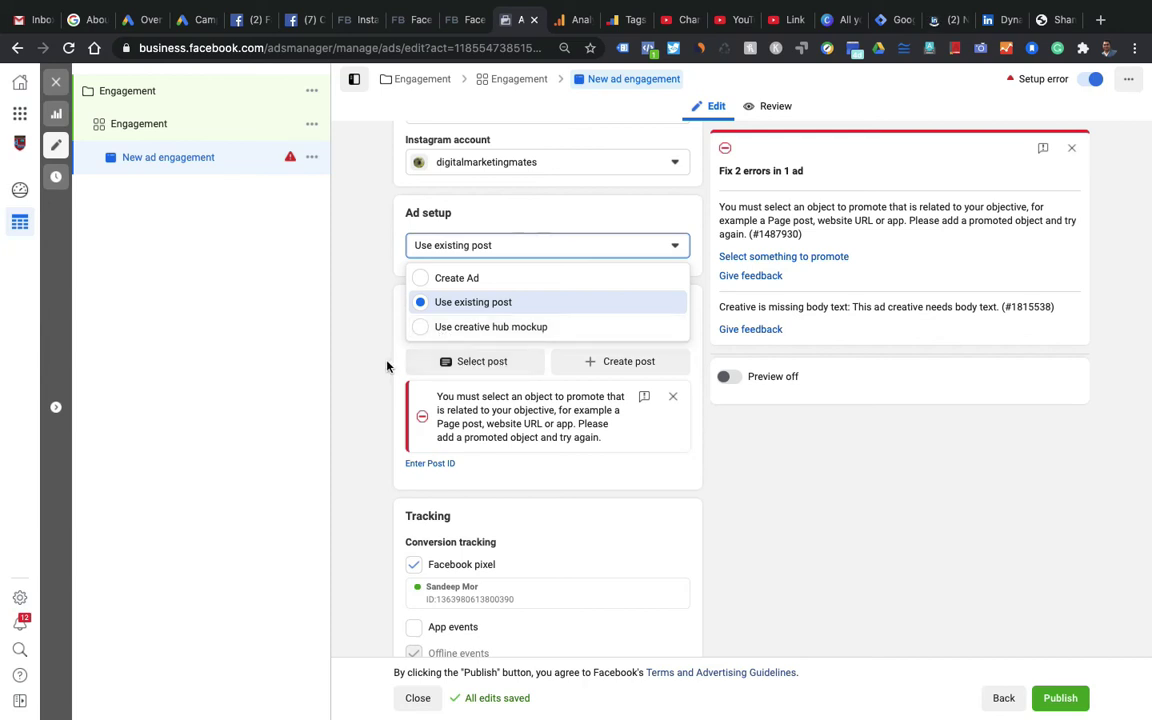
click(418, 278)
- Add the second 1080 × 1080 digital marketing image from the account images as the ad's media
scroll(507, 358, down, 1)
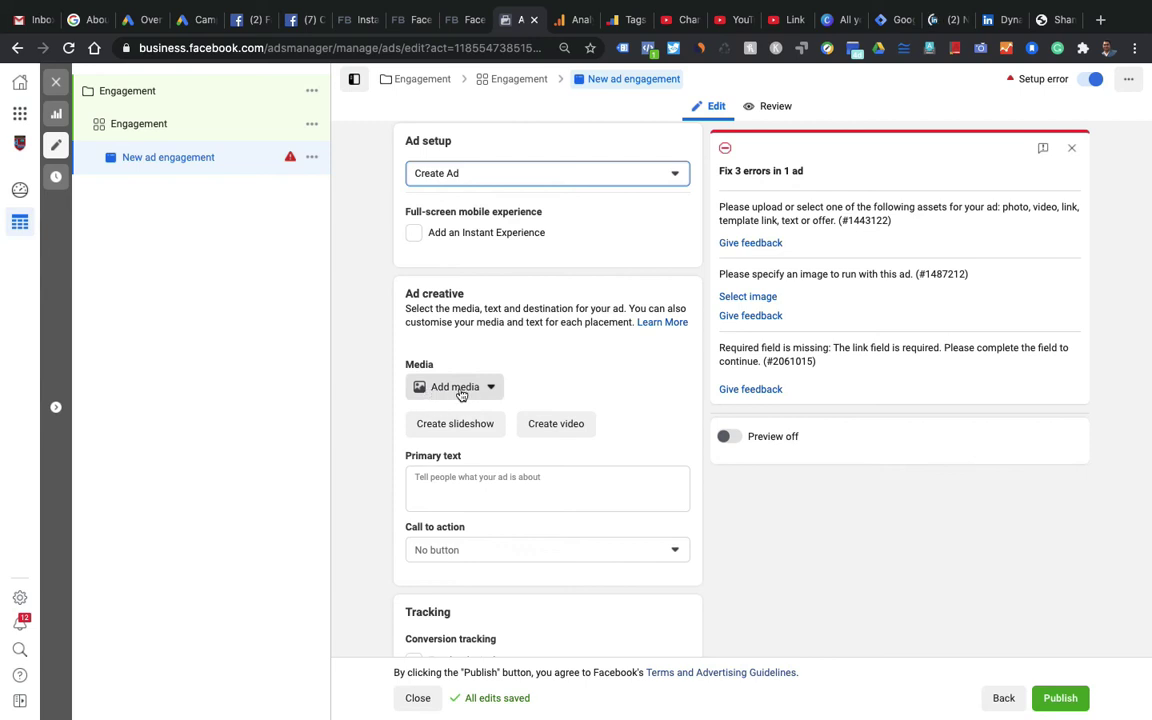
click(488, 390)
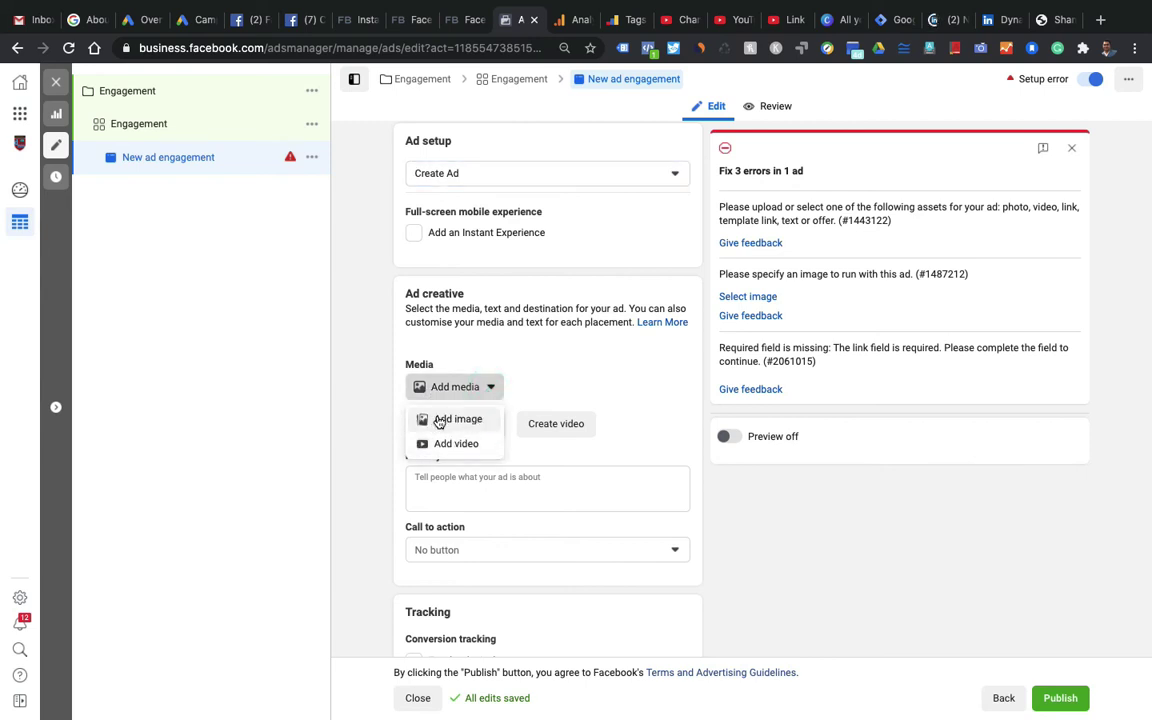
click(466, 422)
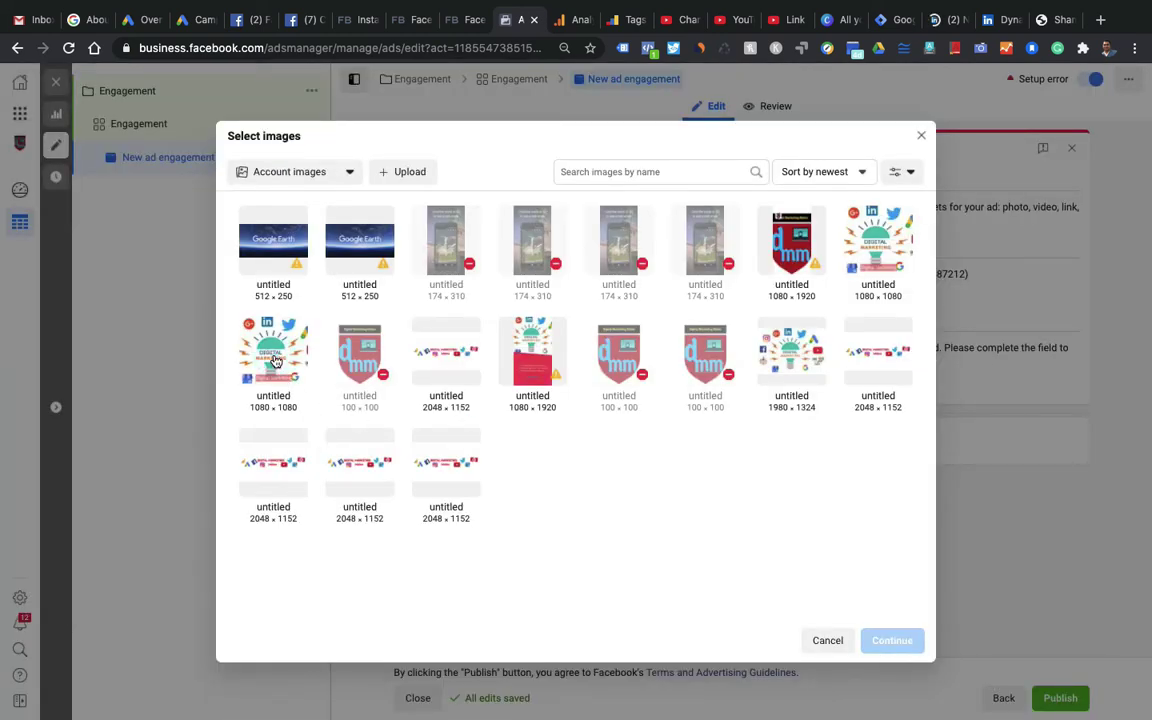
click(275, 362)
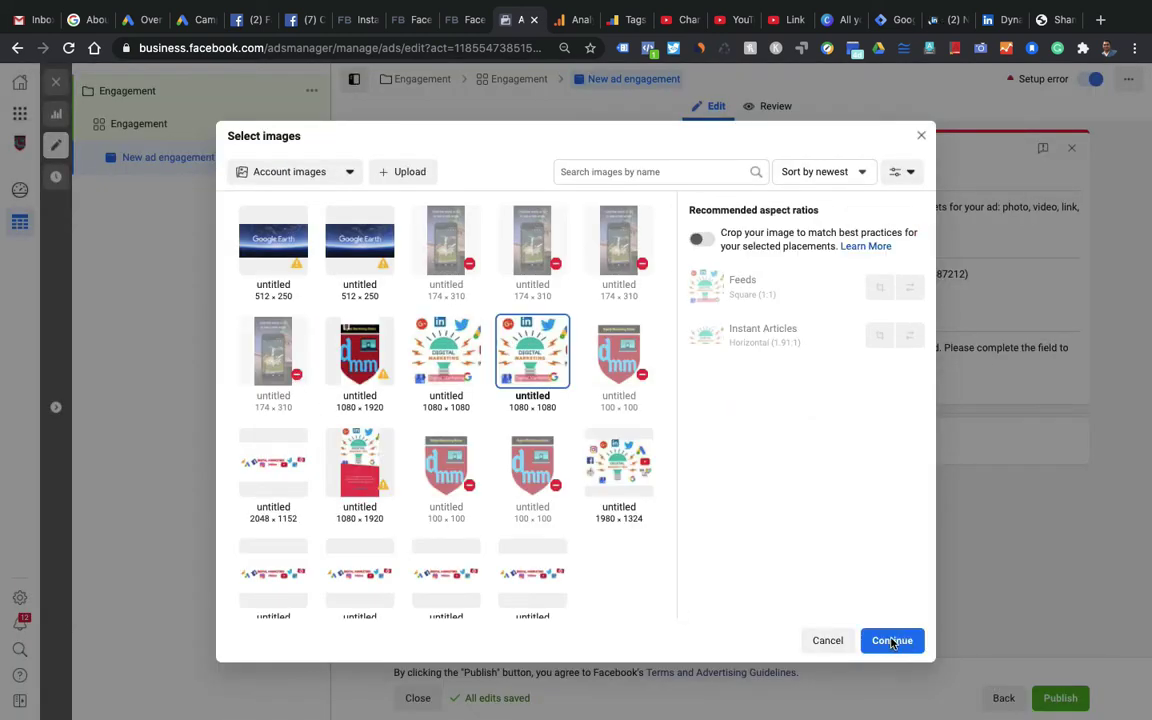
click(892, 641)
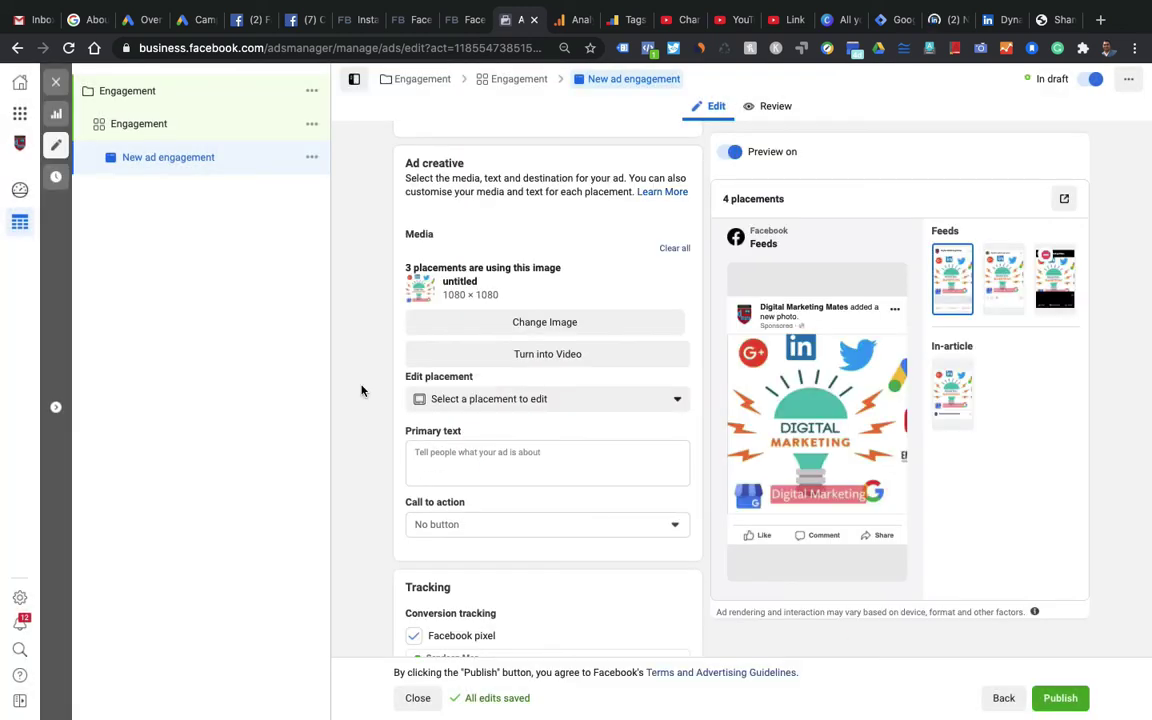
- Review the video templates and additional image choices for turning the ad image into a video, without creating one
click(511, 354)
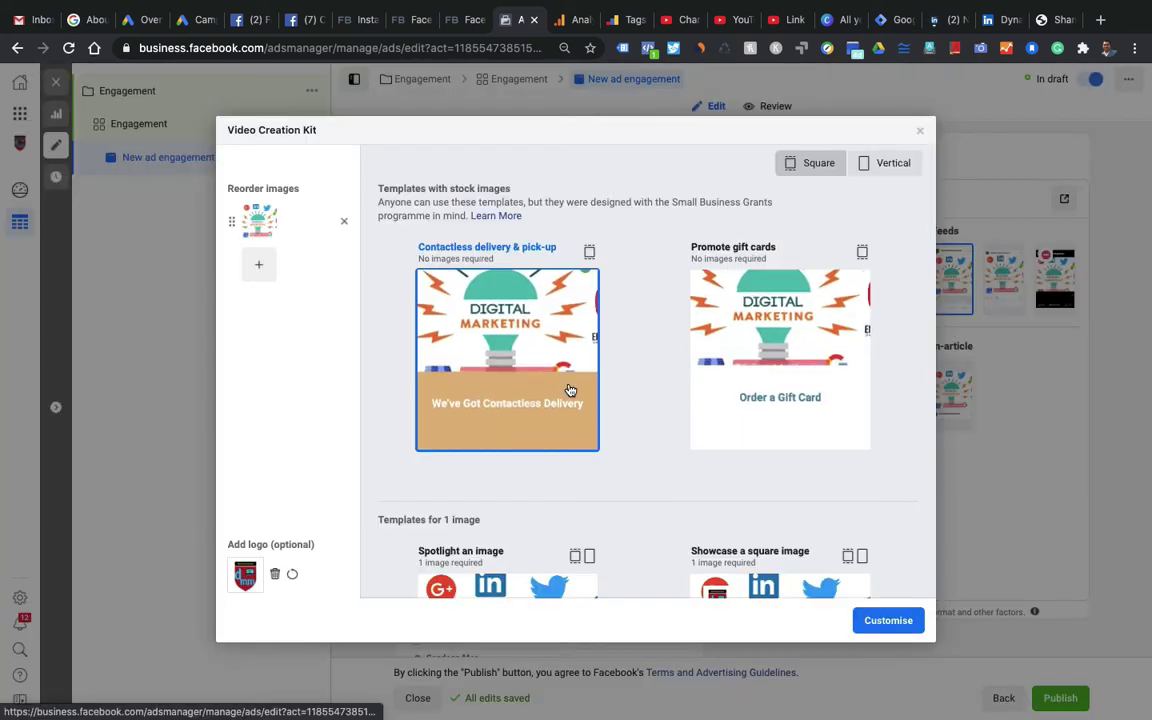
scroll(552, 420, down, 5)
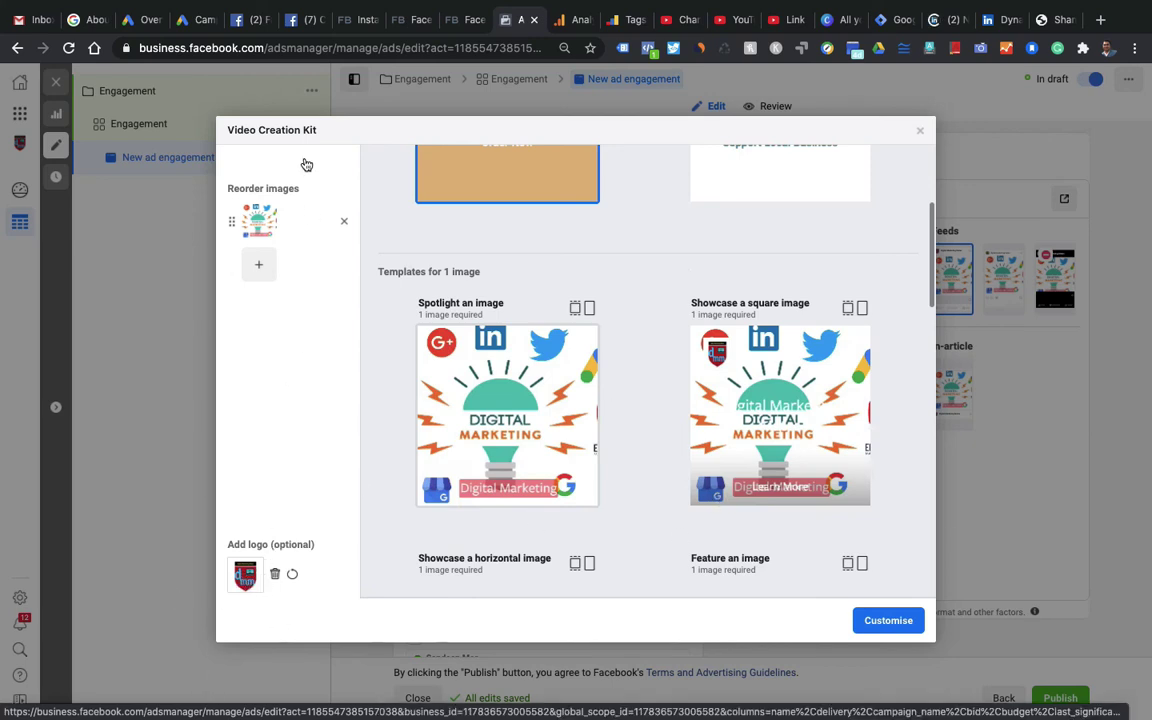
click(258, 265)
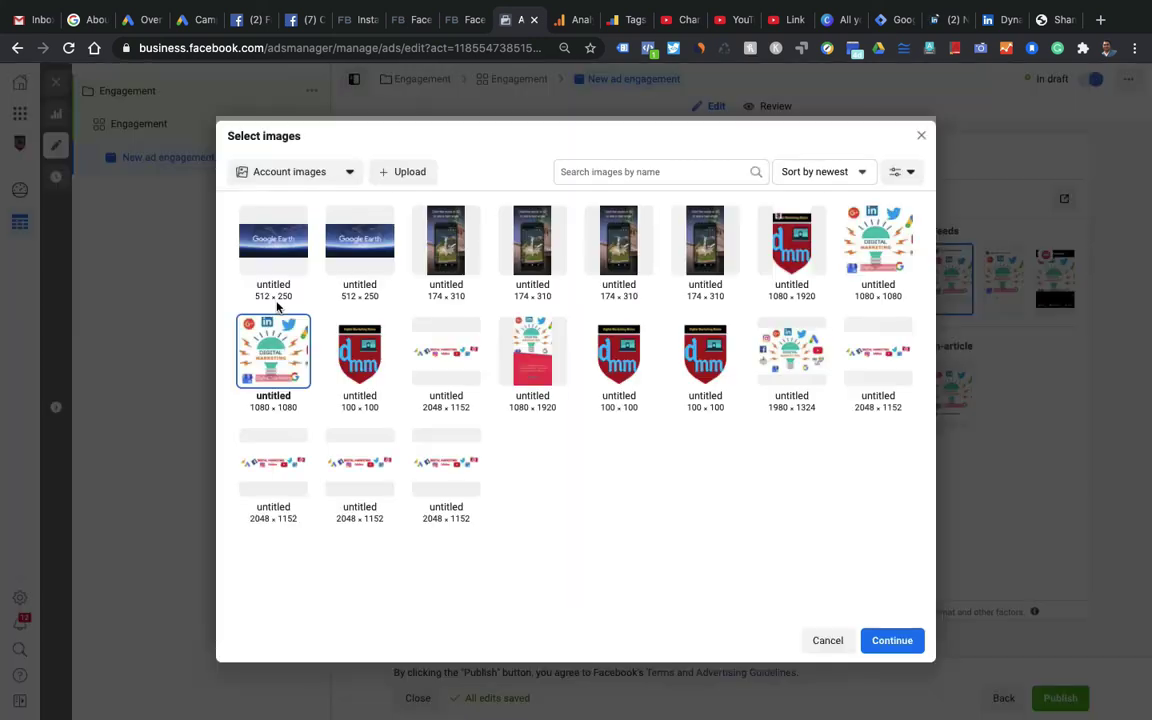
click(826, 641)
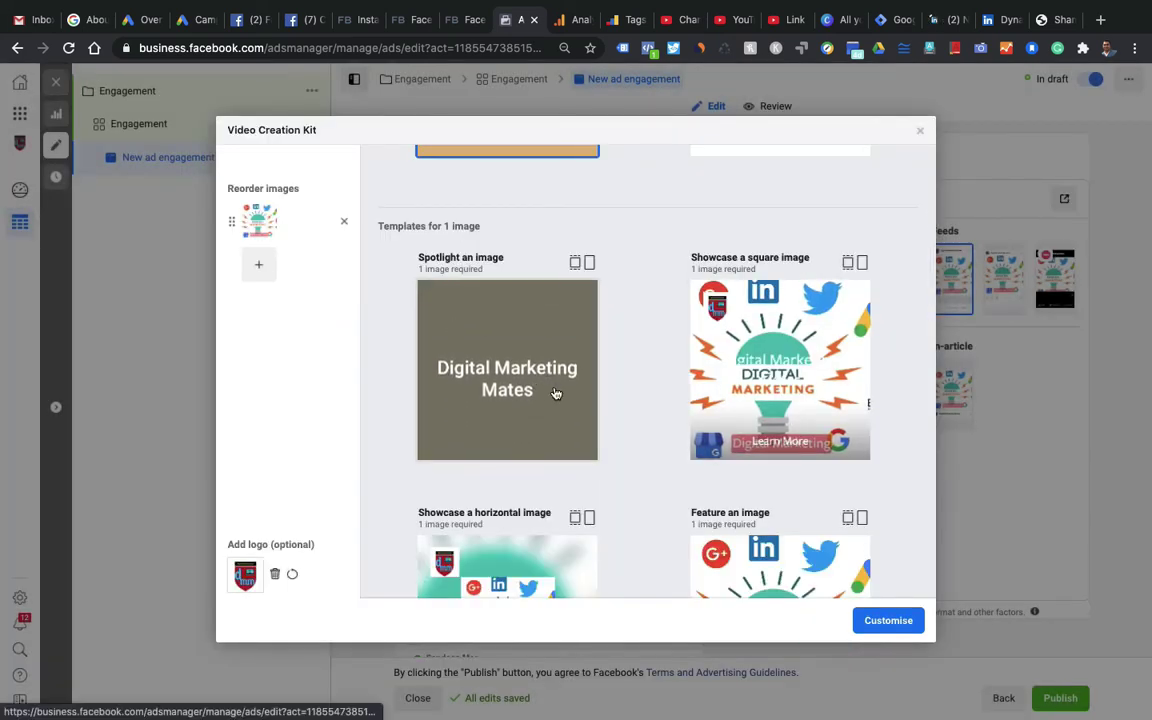
click(920, 130)
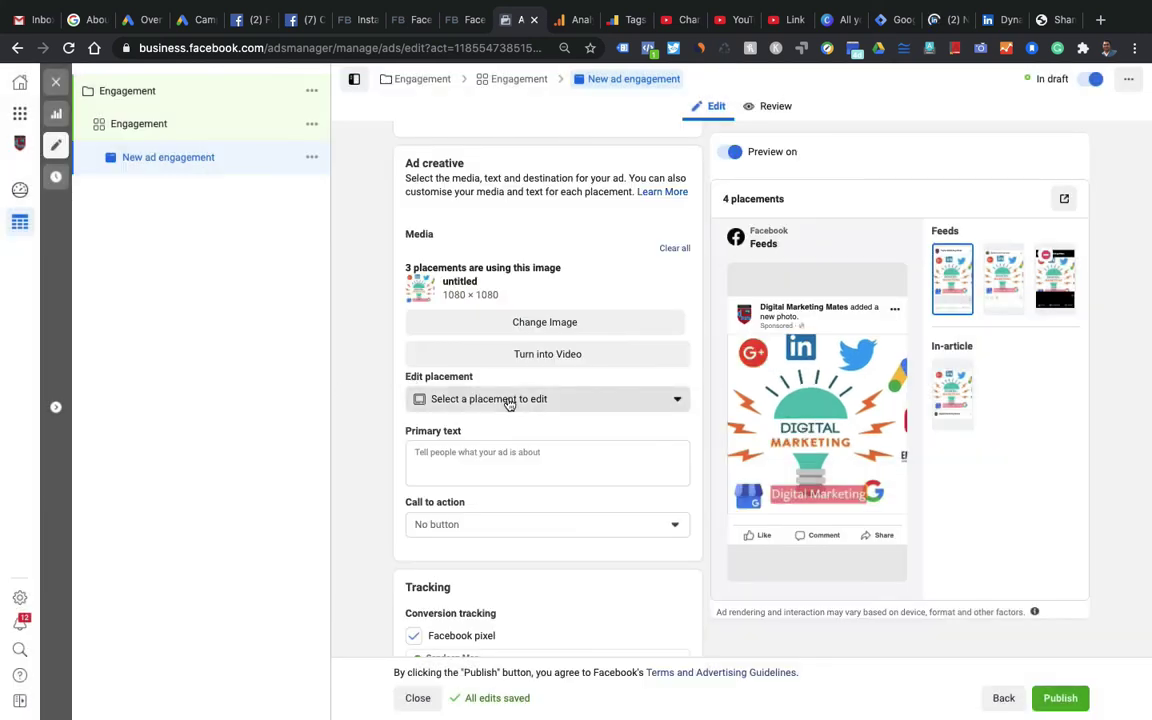
- Review the media change, crop and primary text options for the ad's Instagram Feed placement, without saving changes
click(677, 398)
scroll(531, 517, down, 2)
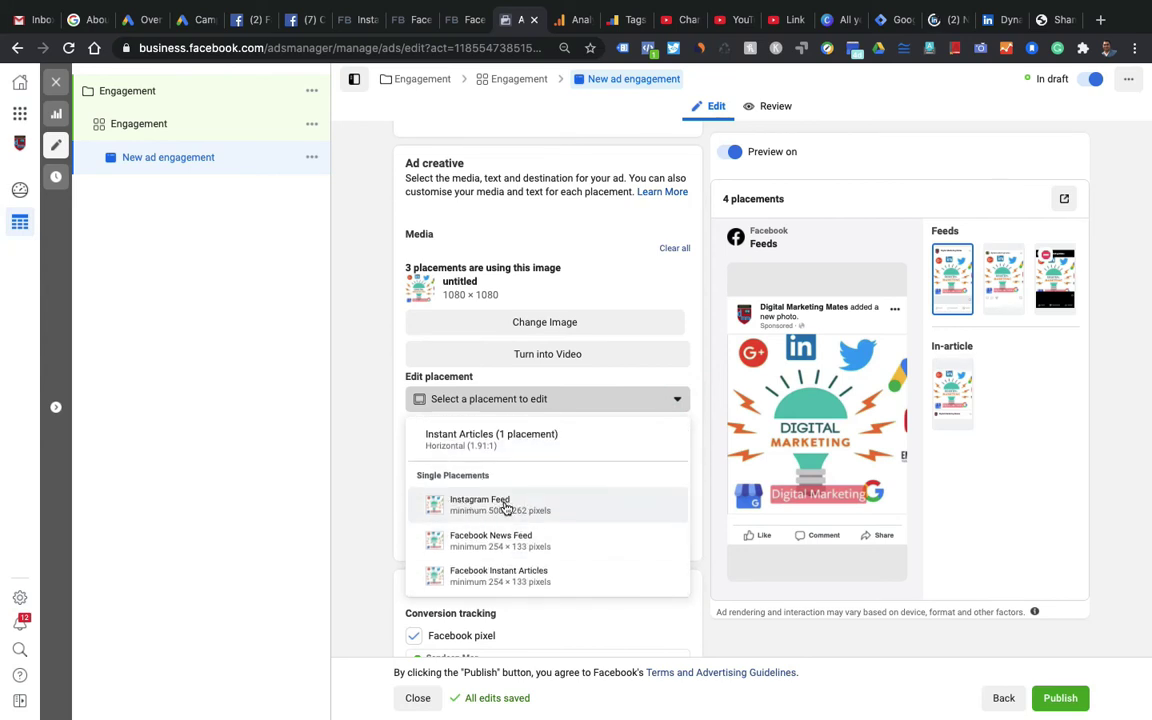
click(506, 507)
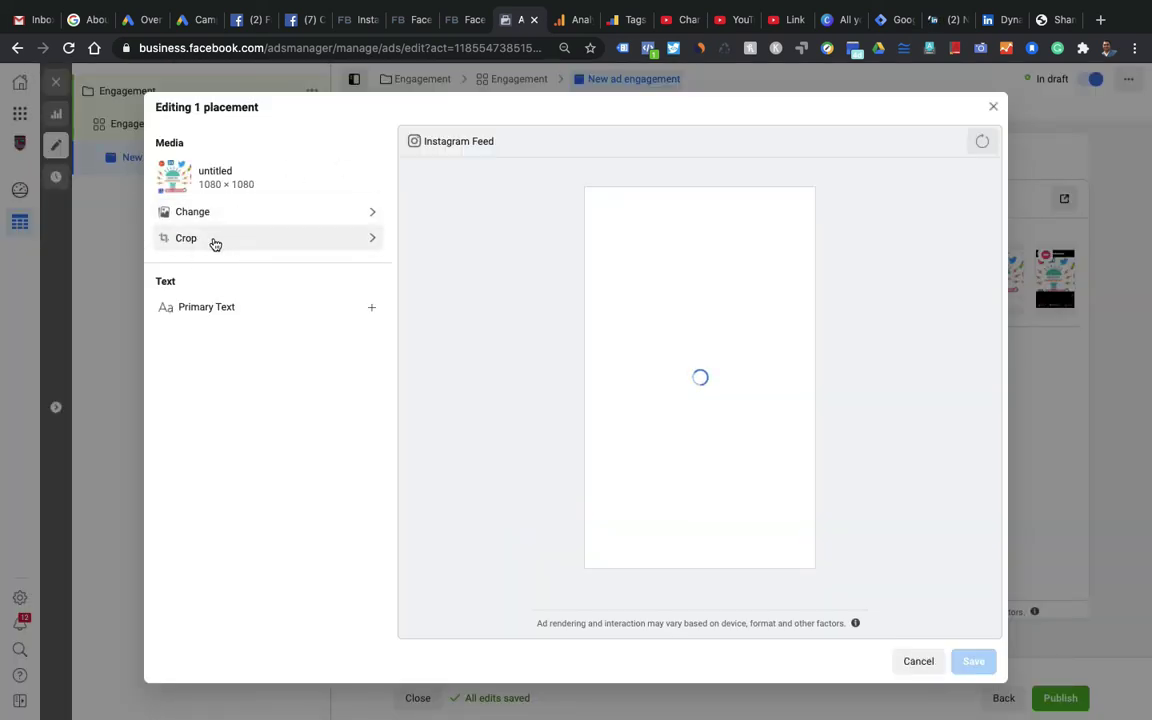
click(228, 212)
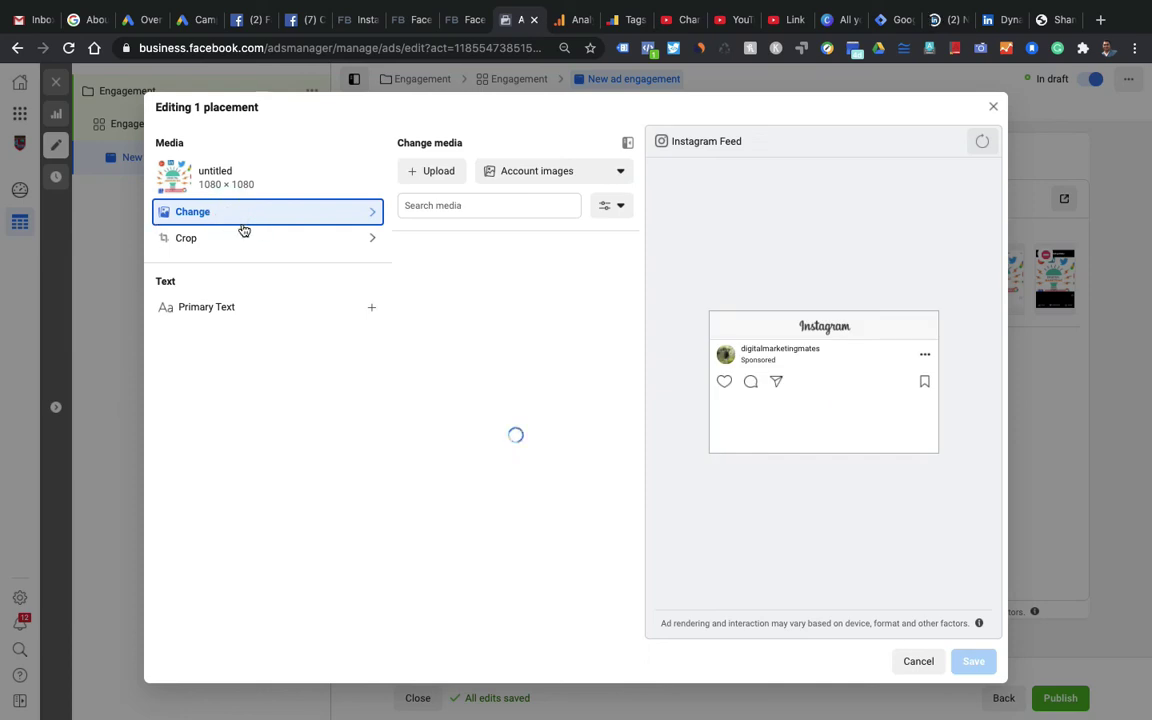
click(220, 240)
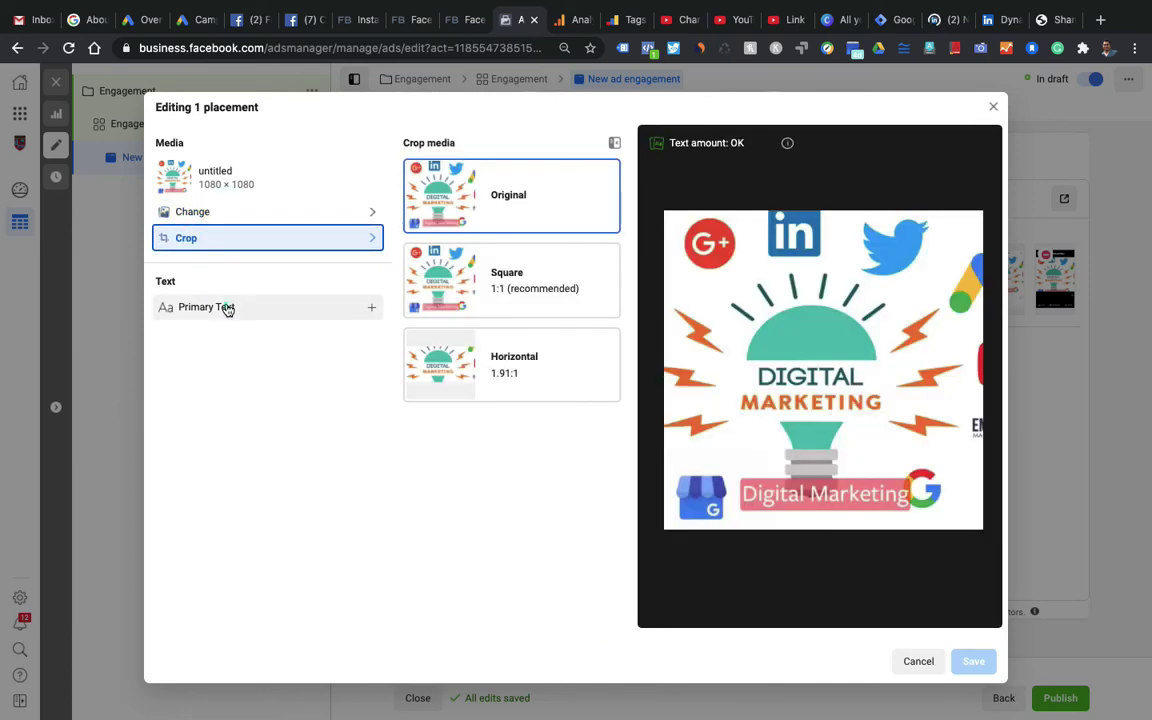
click(228, 311)
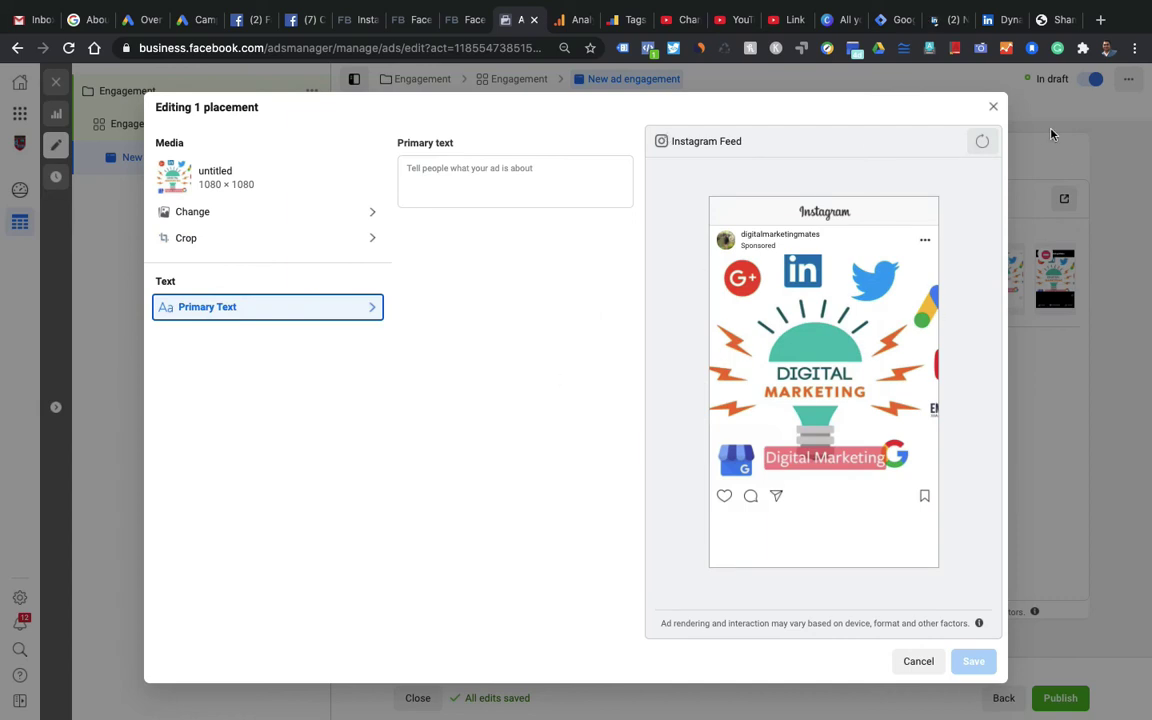
click(993, 106)
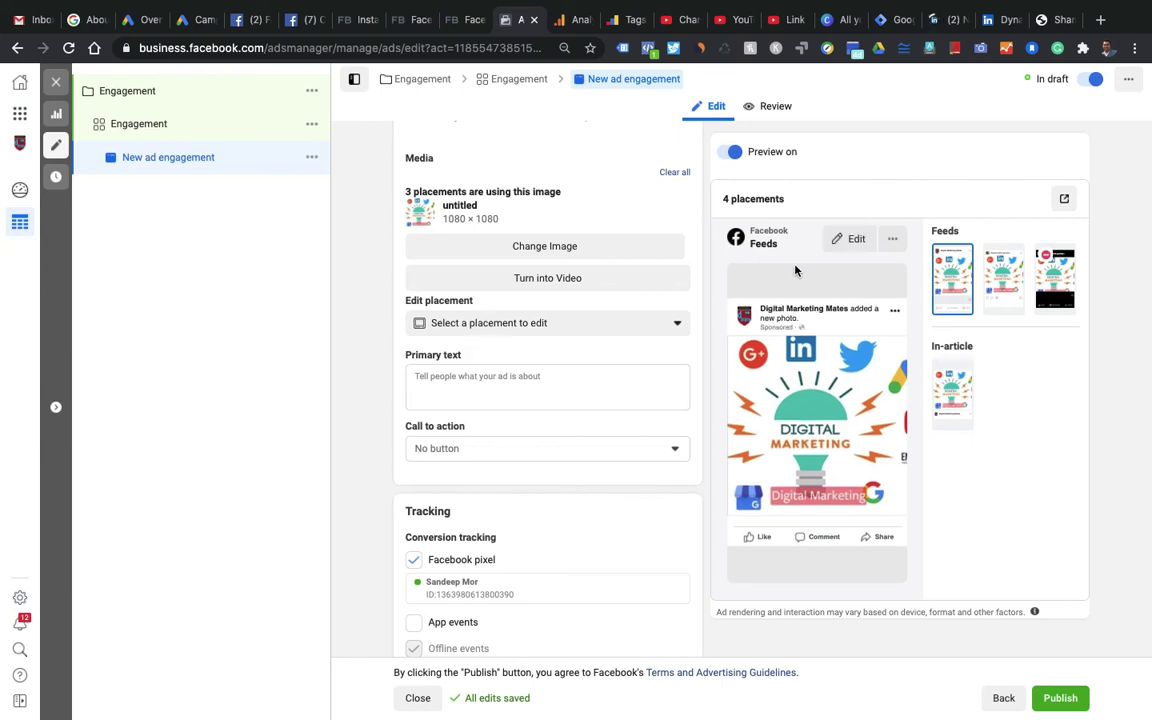
- Set the ad's primary text to Best Digital Marketing Course and its call to action to Learn More with the advertiser's website URL
click(434, 391)
text(Best Digital Marketing Course)
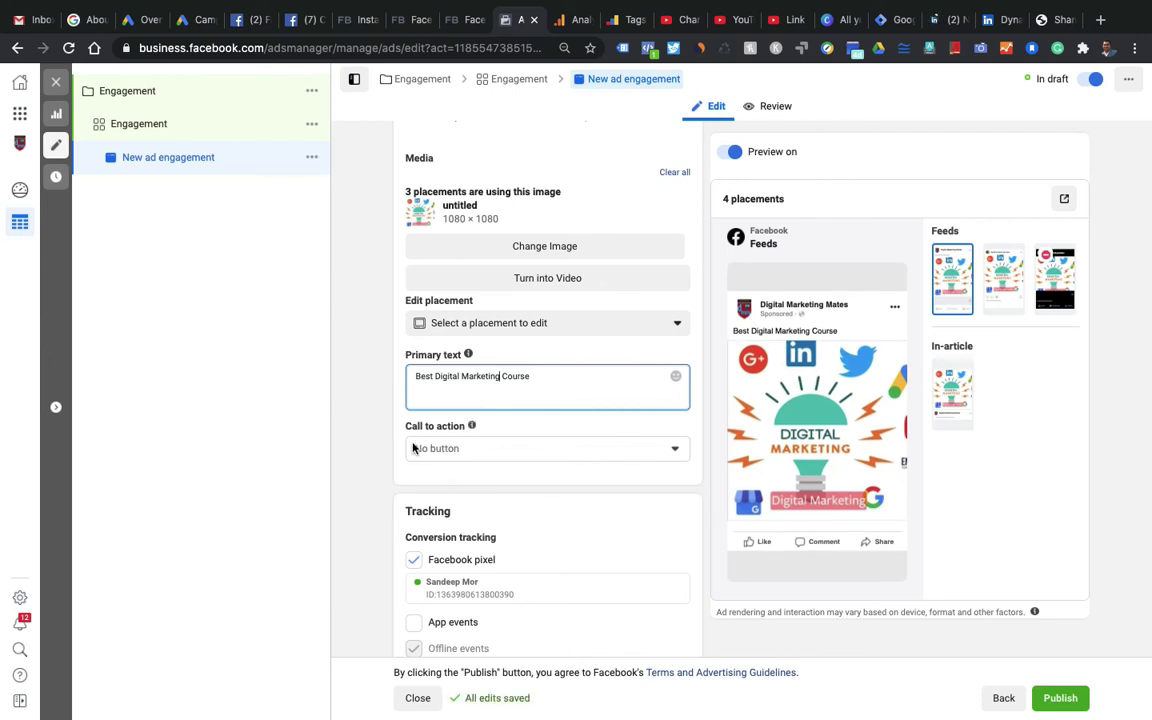
click(510, 458)
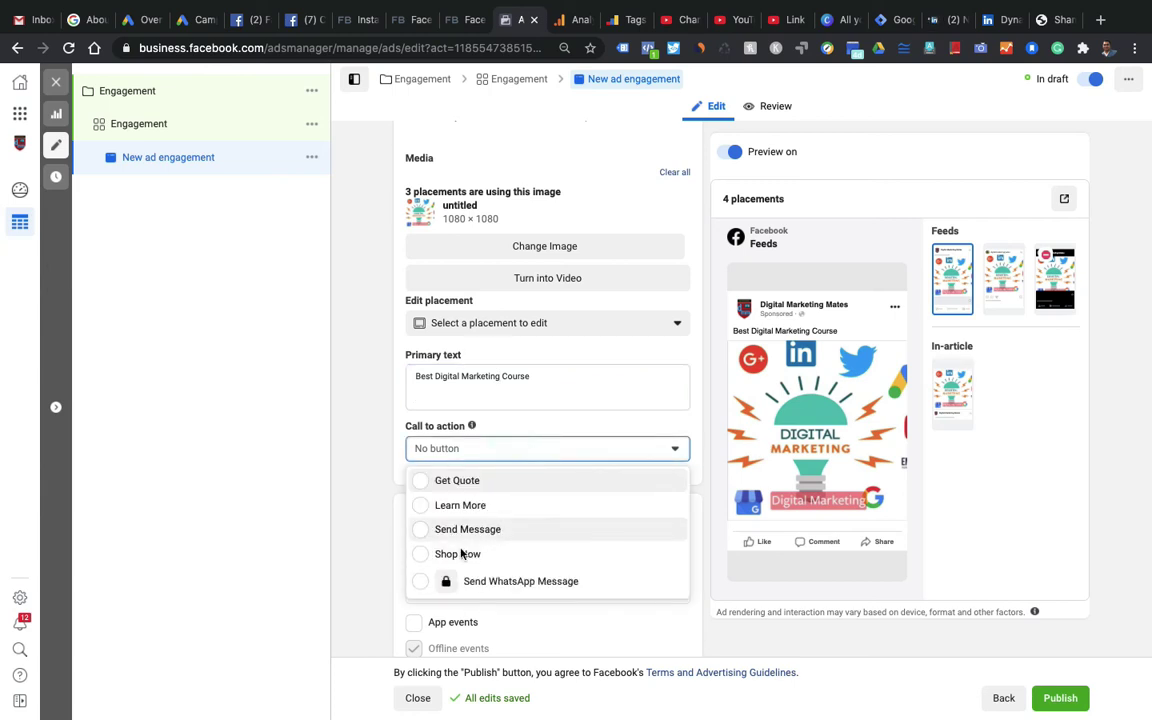
click(505, 504)
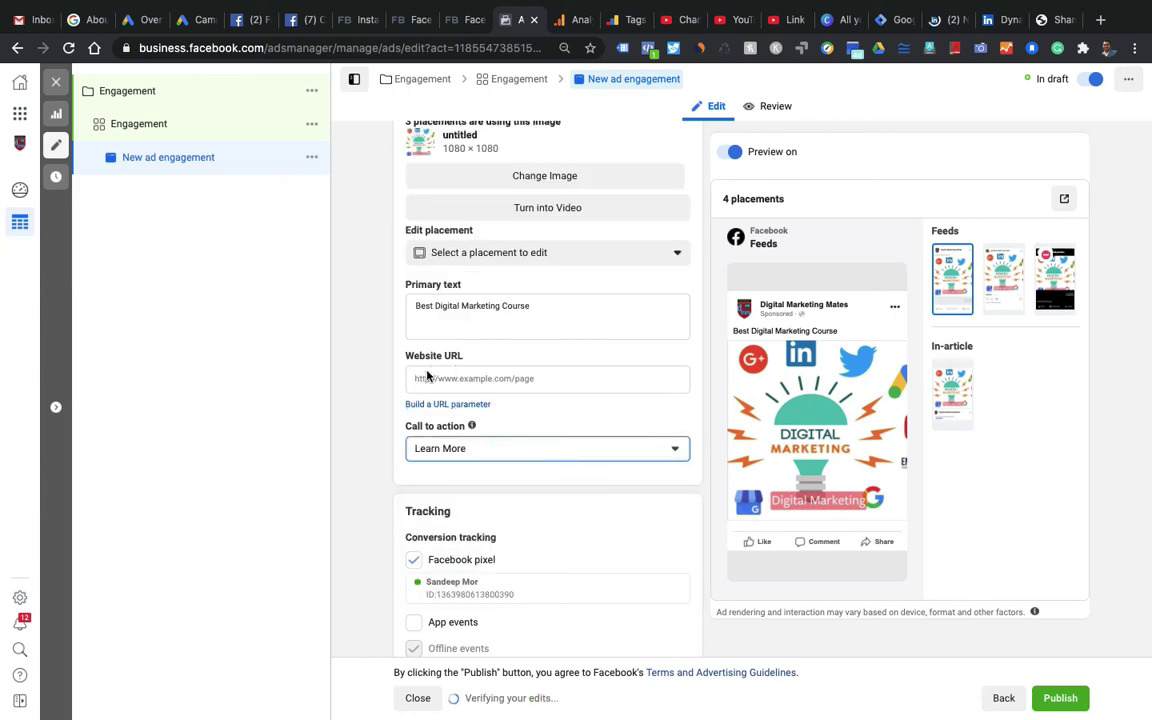
click(478, 378)
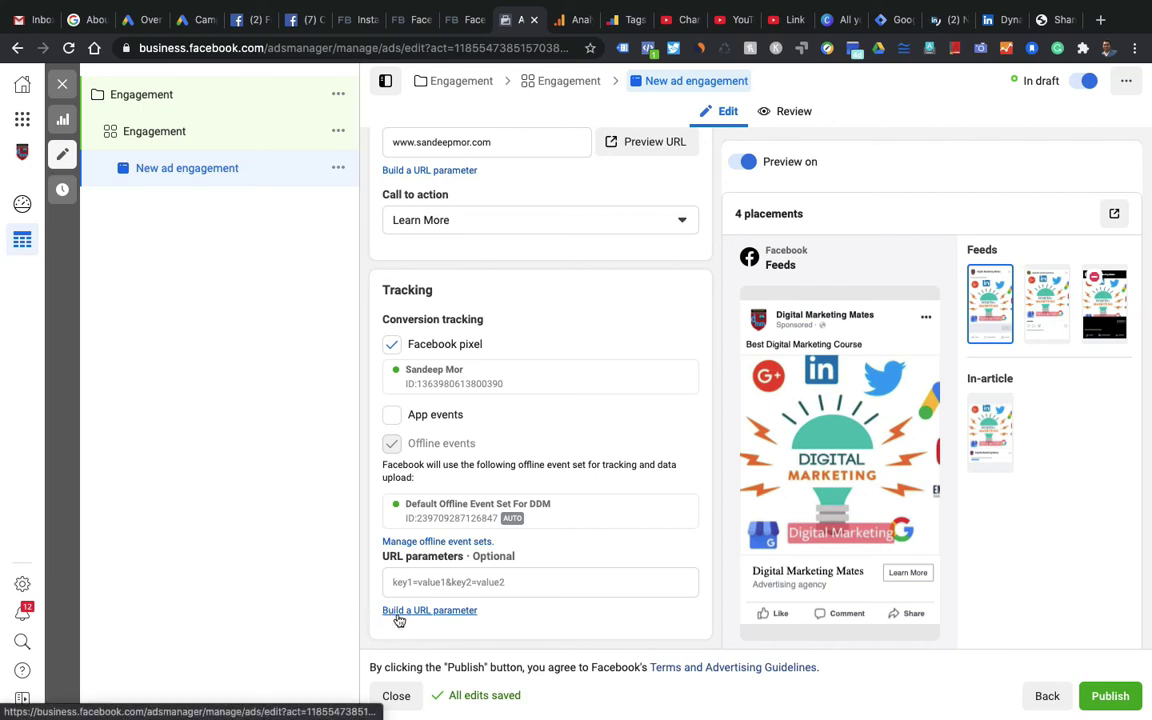
- Start building the ad's tracking URL parameters with campaign source facebookandinstagram and campaign medium cpc
click(440, 611)
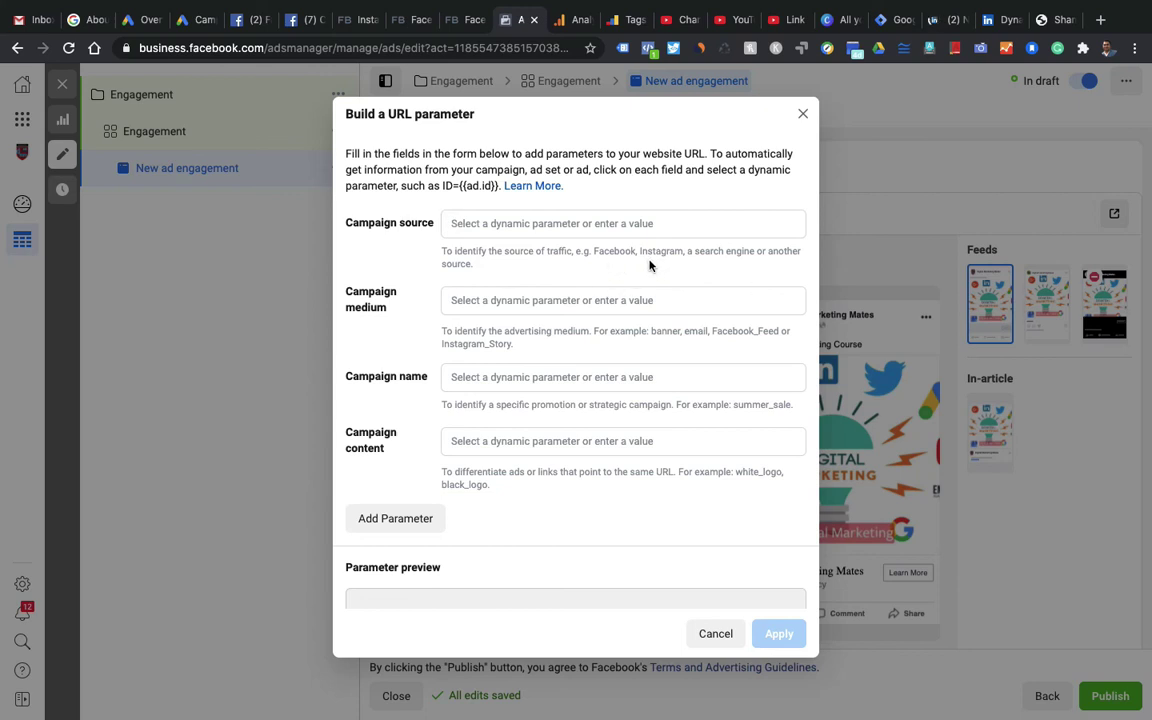
click(563, 224)
text(facebookandinstagram)
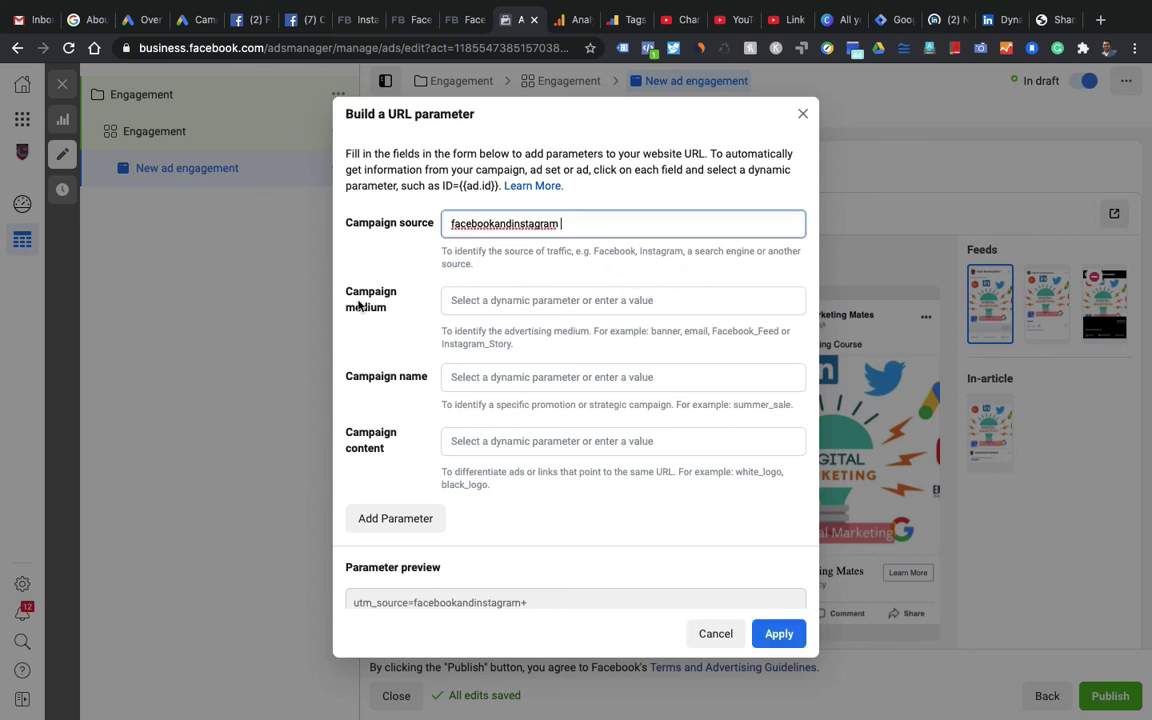
click(474, 303)
text(cpc)
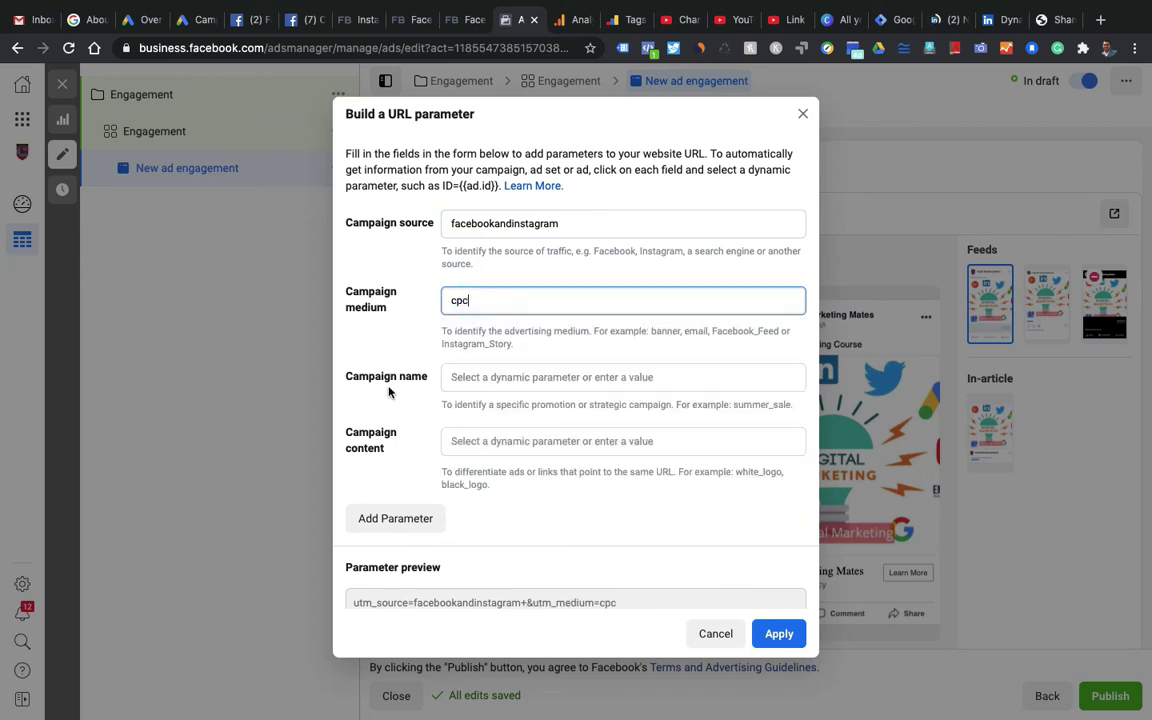
- Set the URL parameters' campaign name to {{campaign.name}} and campaign content to {{ad.name}}
click(477, 378)
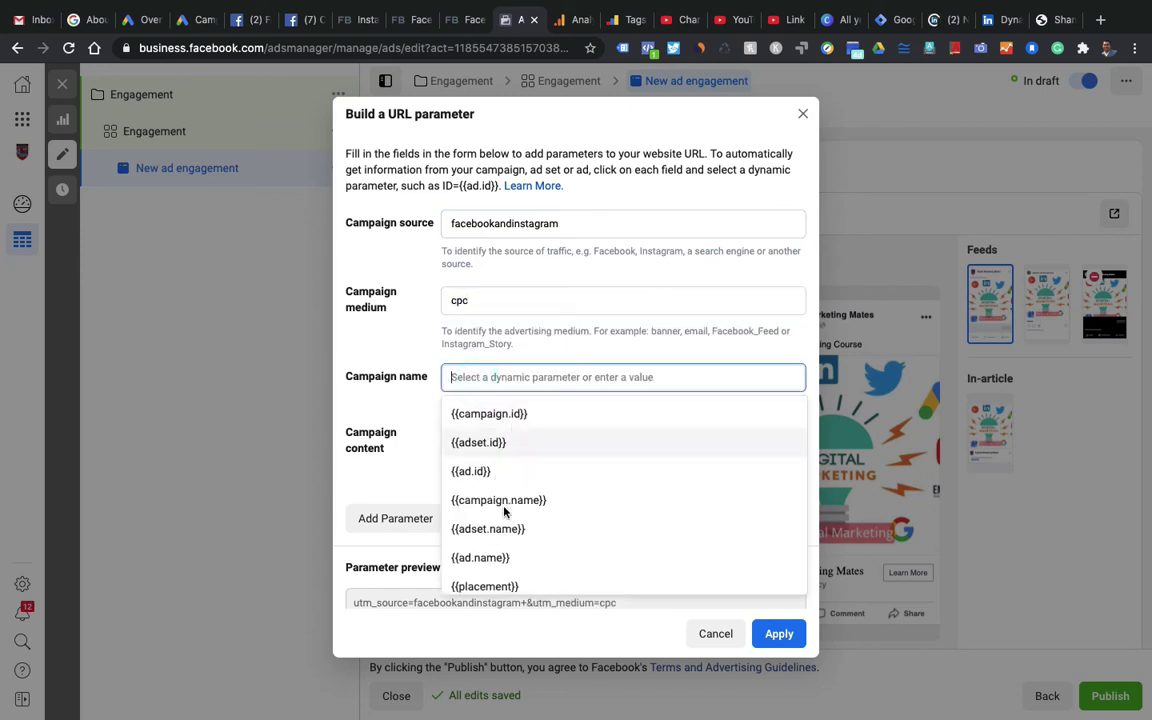
click(470, 500)
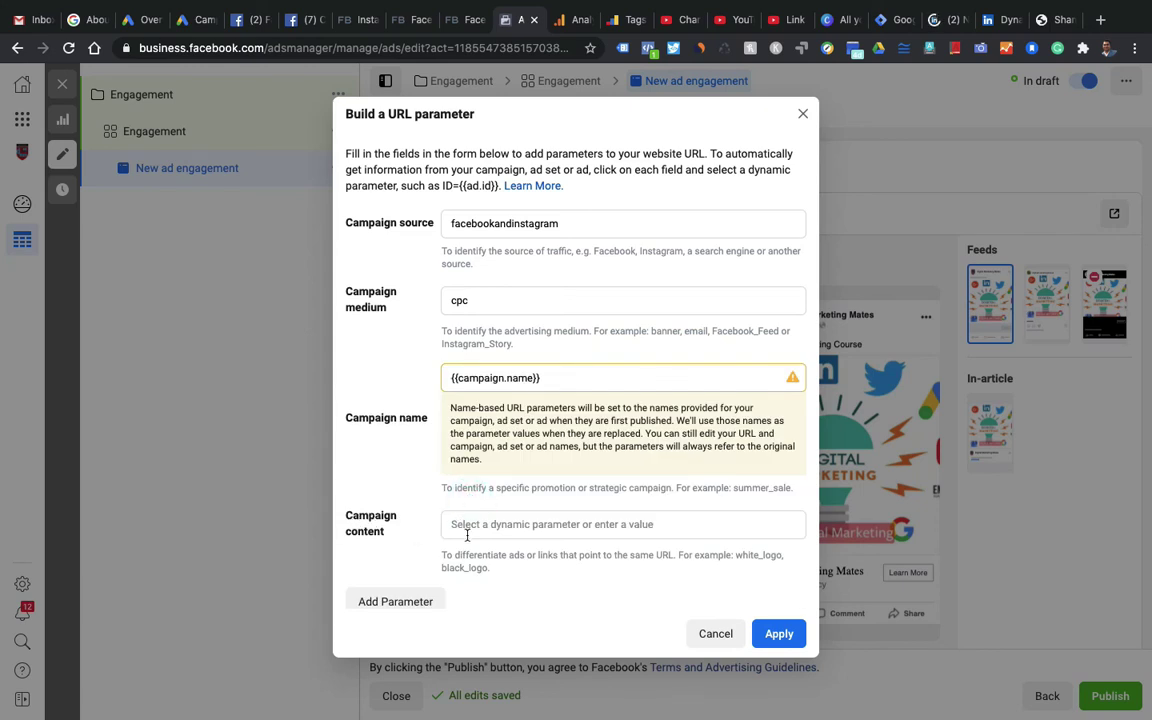
click(483, 531)
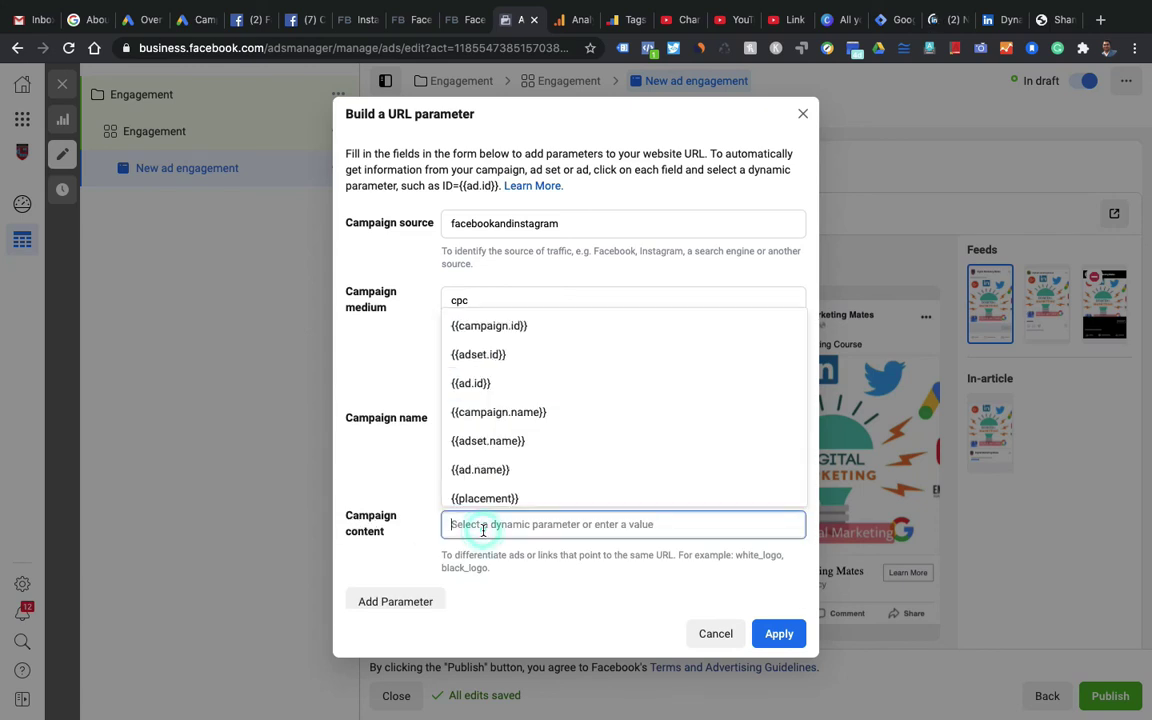
click(490, 472)
scroll(465, 435, down, 4)
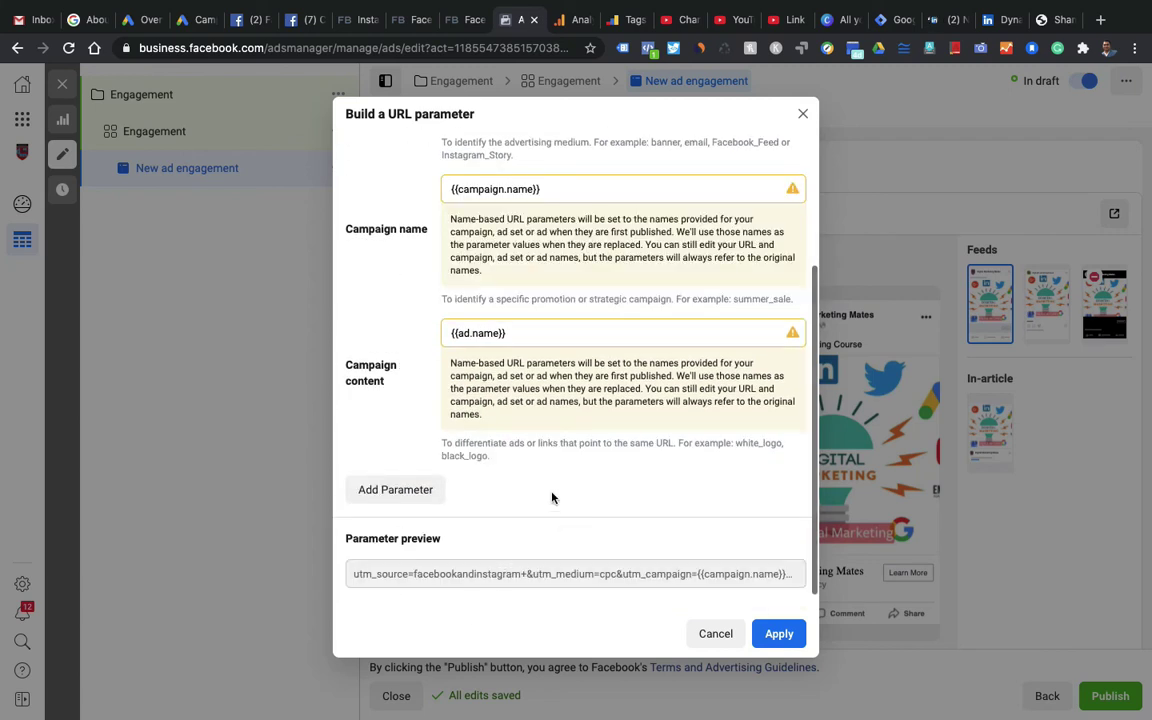
- Add a custom URL parameter named Placement with the dynamic value {{placement}}
click(390, 490)
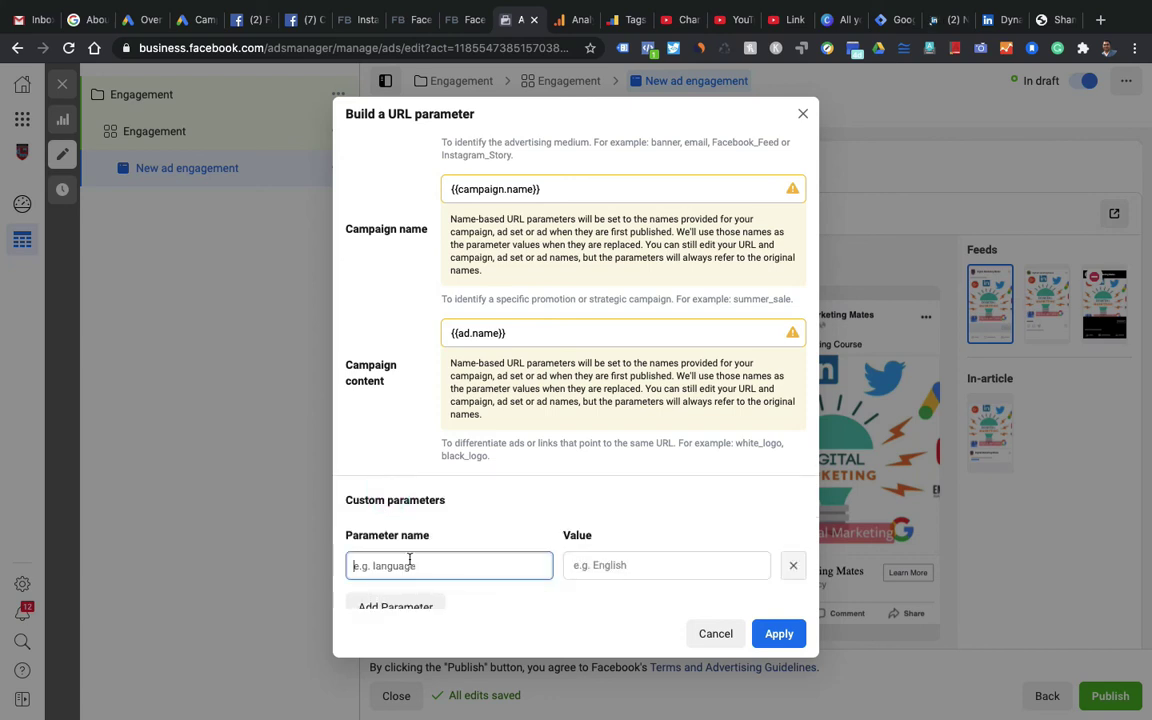
text(Placemen)
key(BackSpace)
text(ent)
click(630, 560)
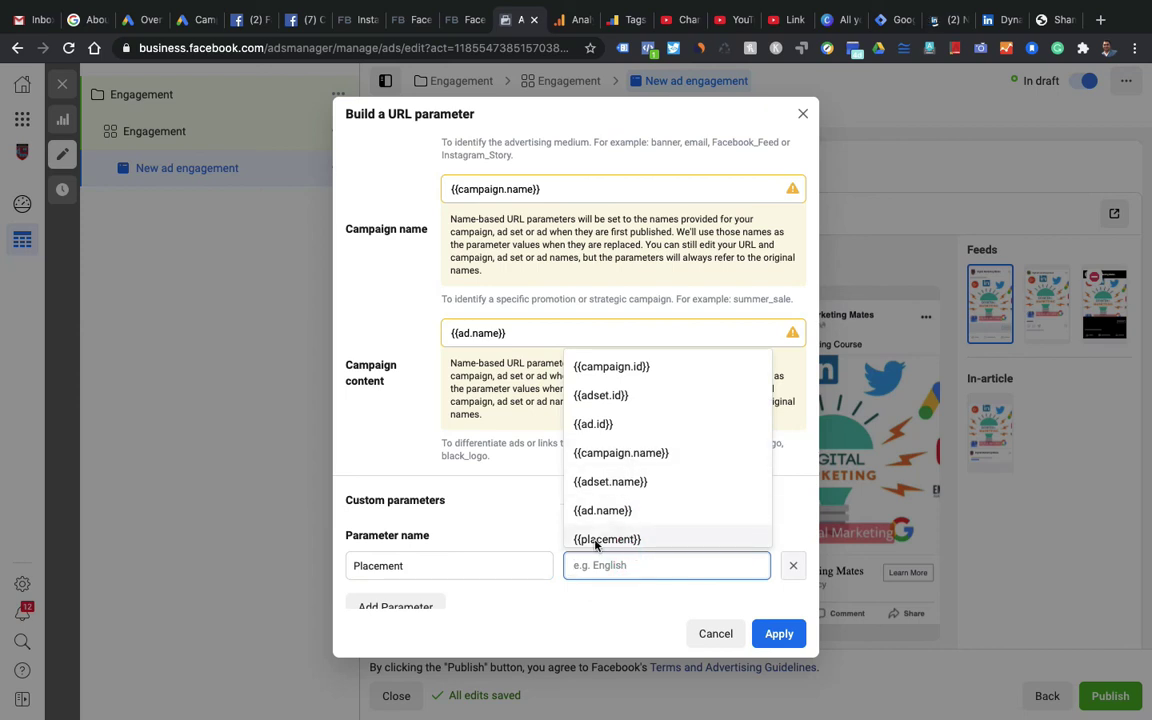
click(597, 541)
- Apply the URL parameters to the ad and publish the Engagement campaign
scroll(594, 543, down, 3)
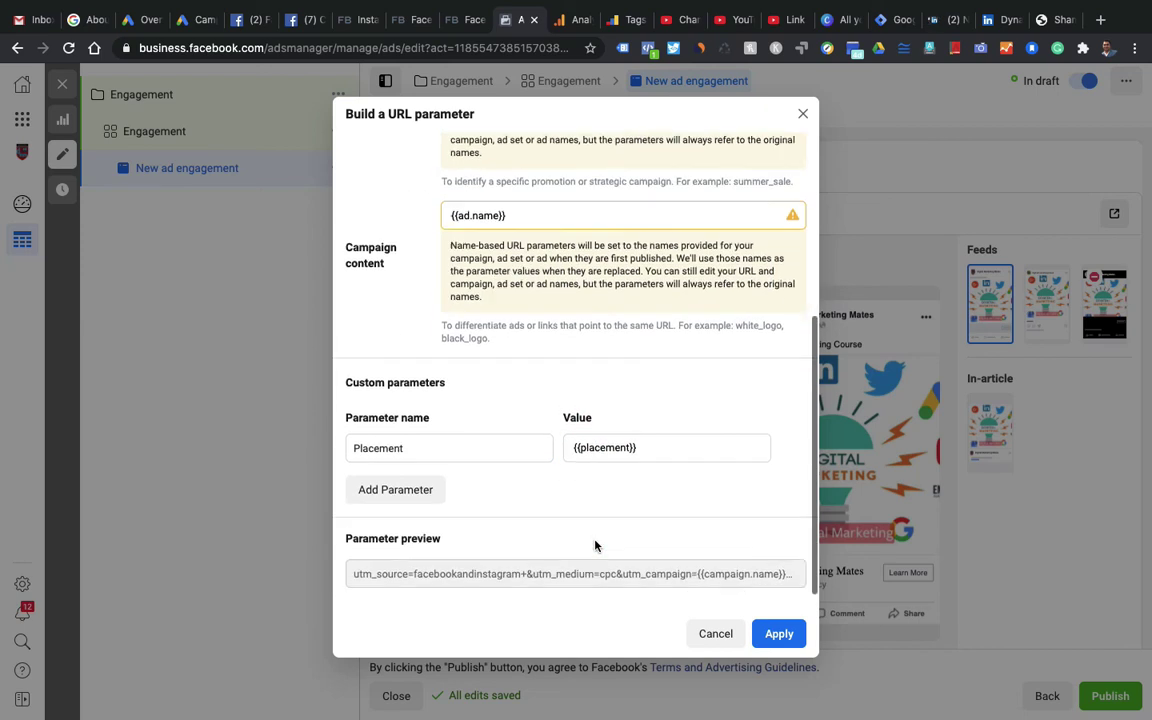
click(779, 636)
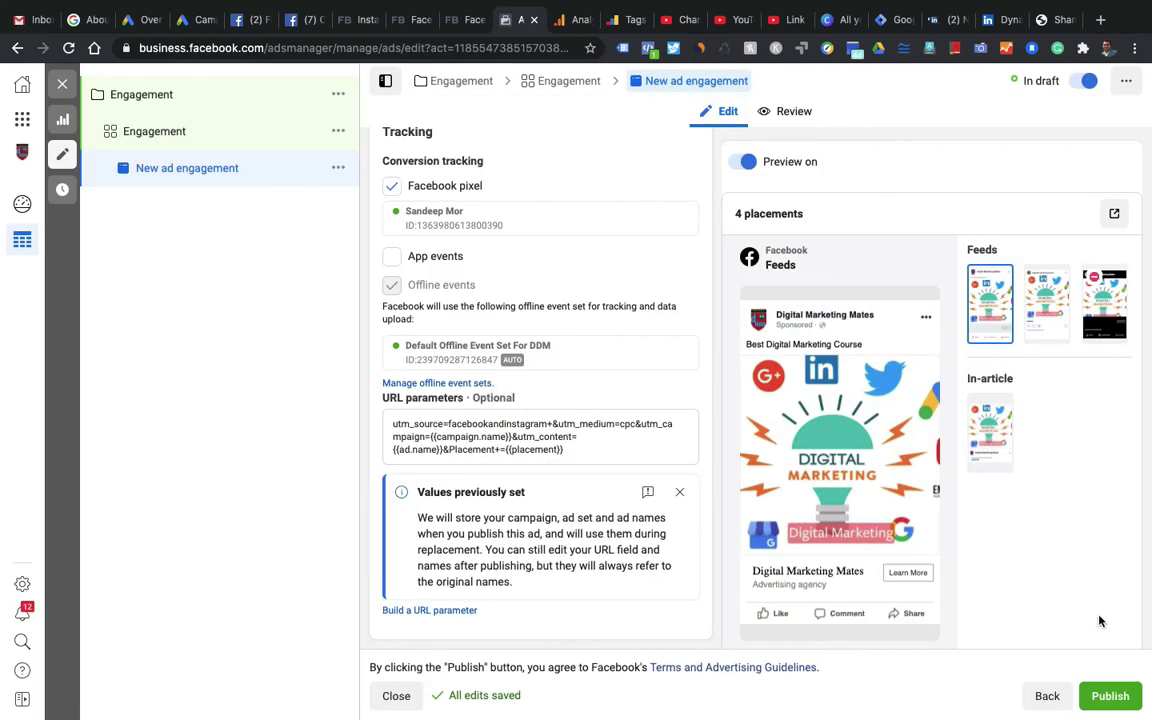
click(1110, 697)
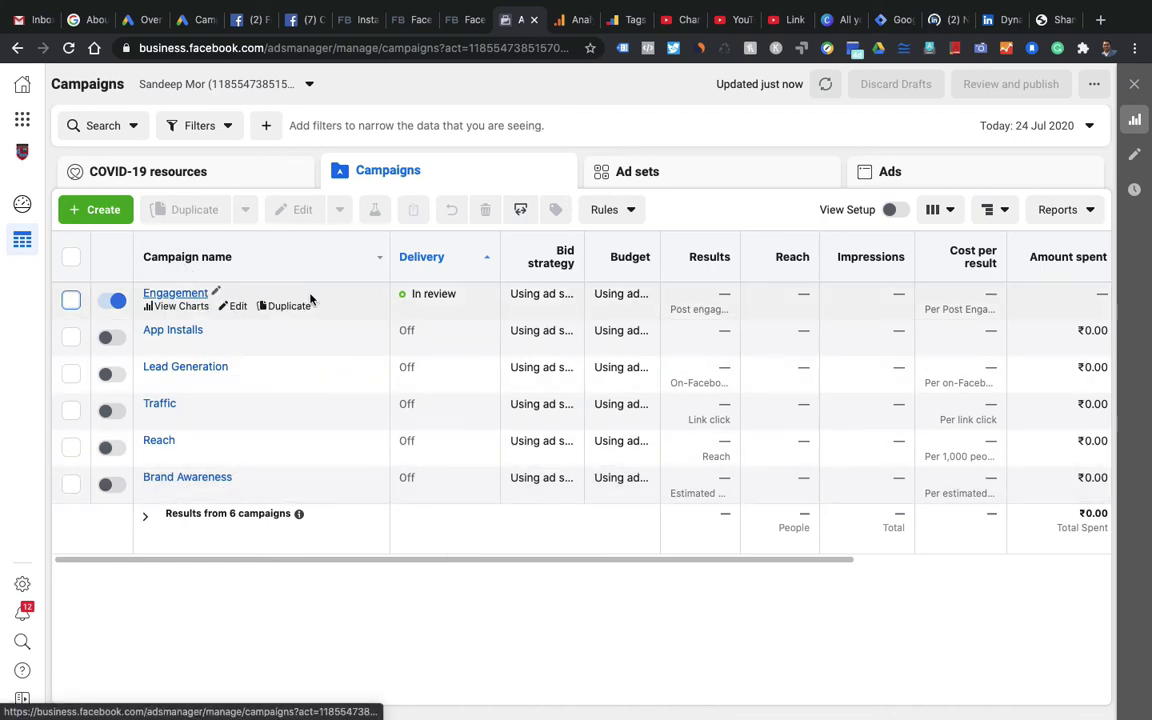
- Switch the campaign table's columns from the default performance view to the Engagement preset
scroll(658, 362, right, 5)
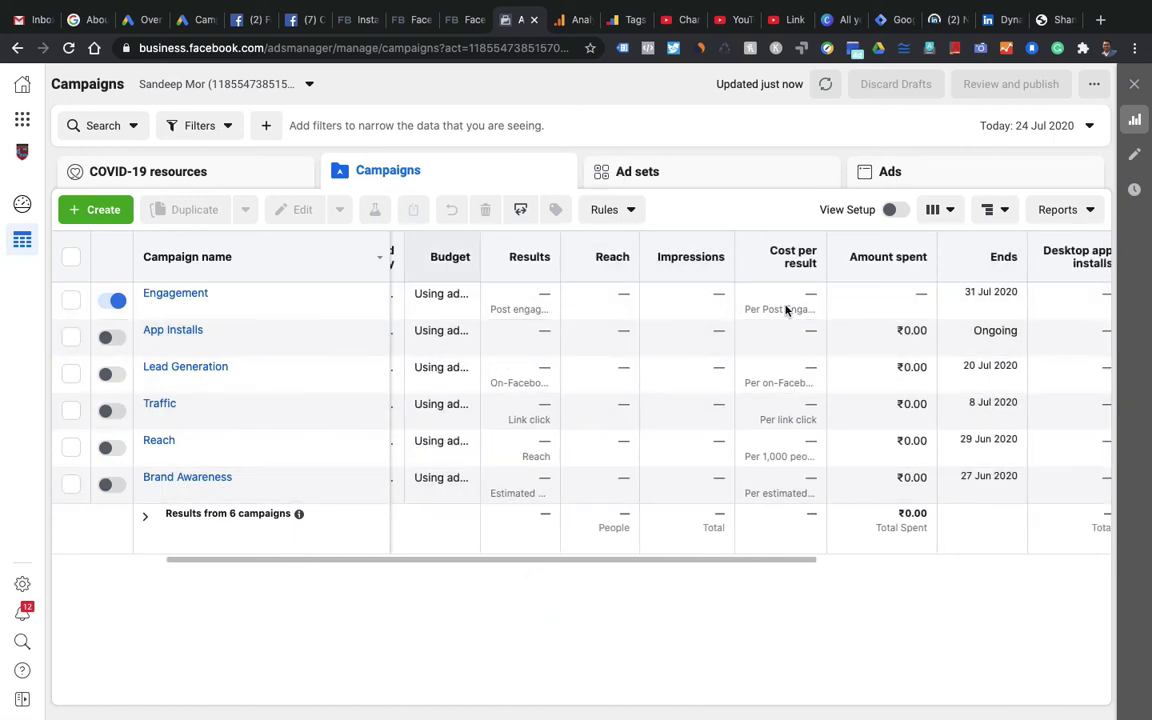
click(950, 212)
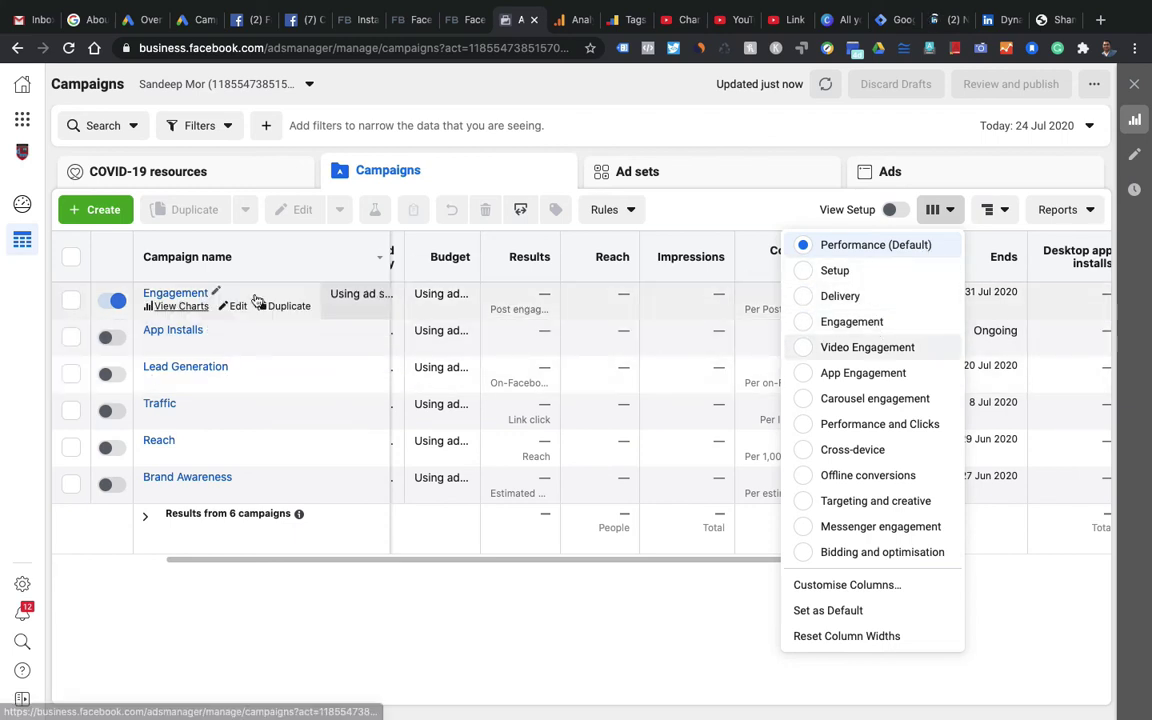
click(803, 321)
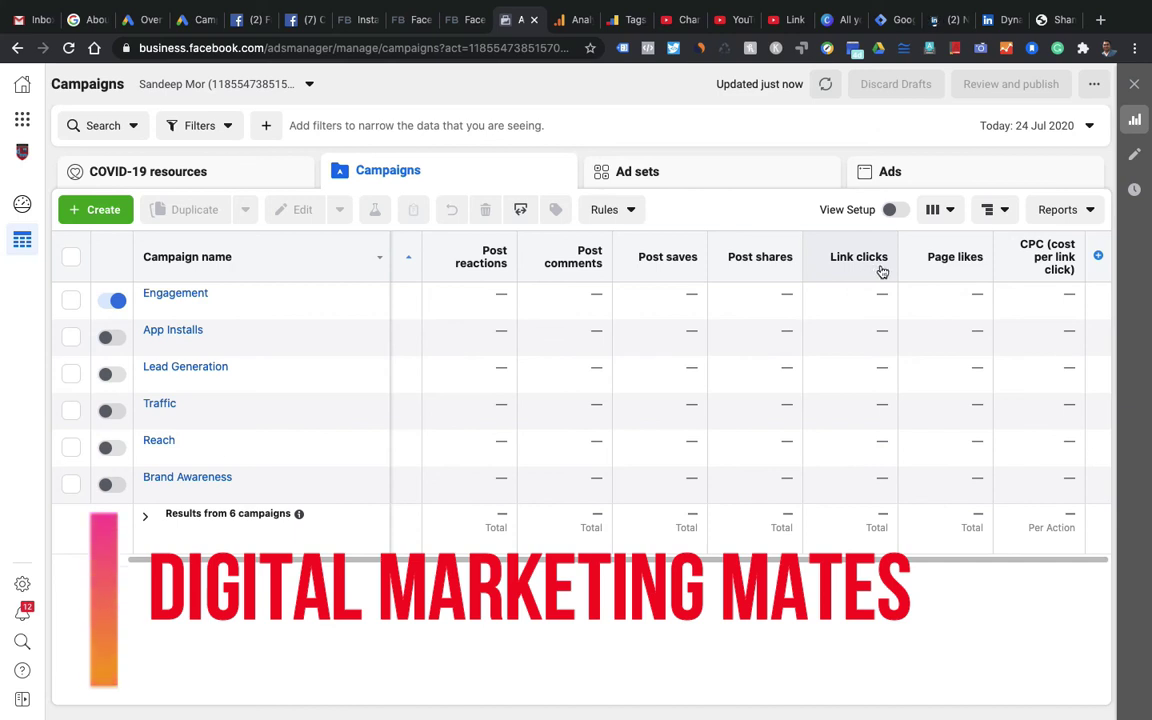
- Examine the other column presets and the time and action breakdown options for the campaign table
click(948, 210)
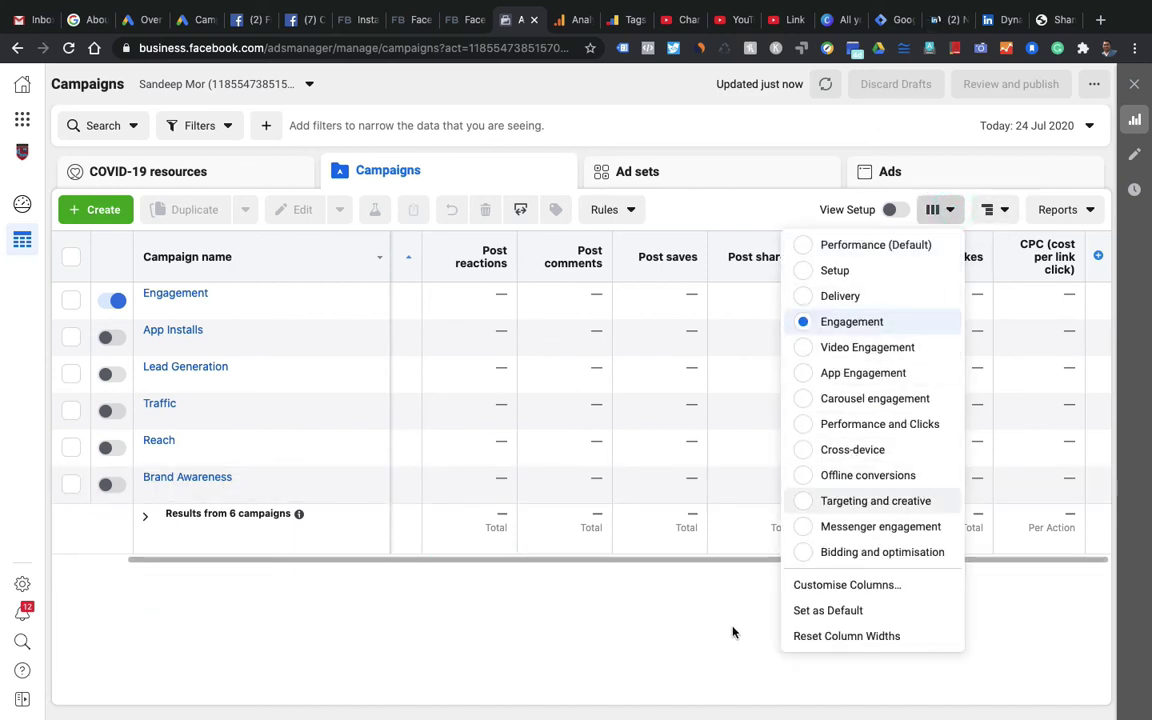
click(875, 500)
click(1006, 211)
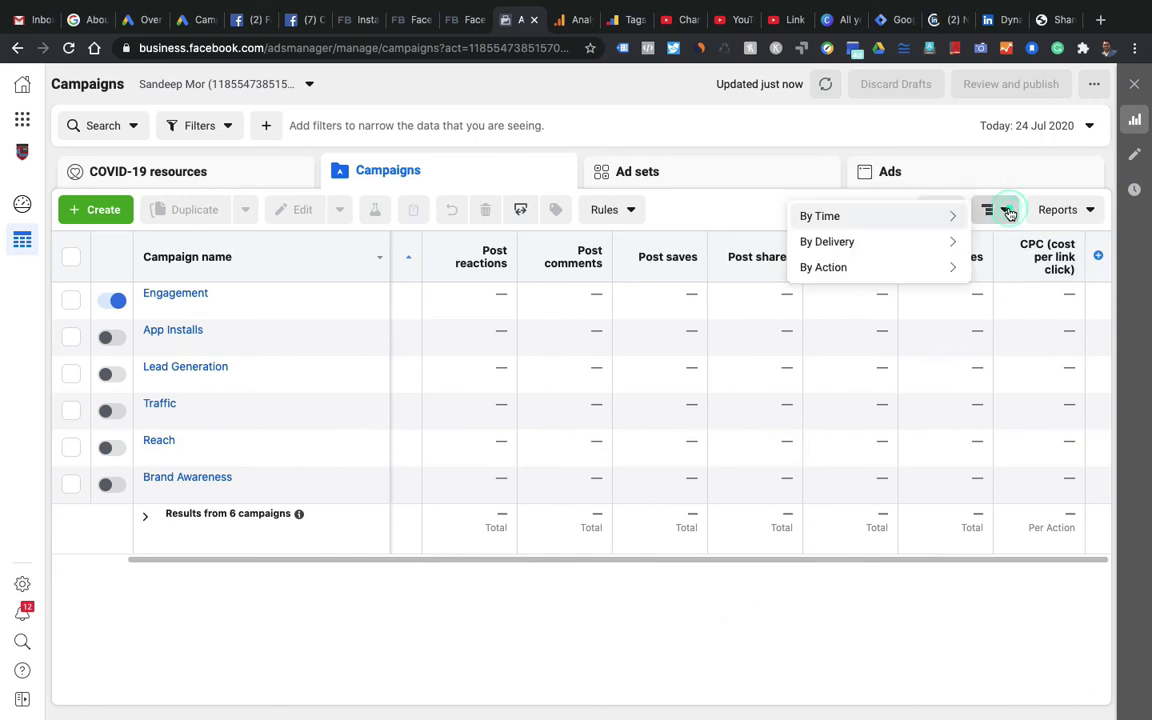
mouse_move(832, 218)
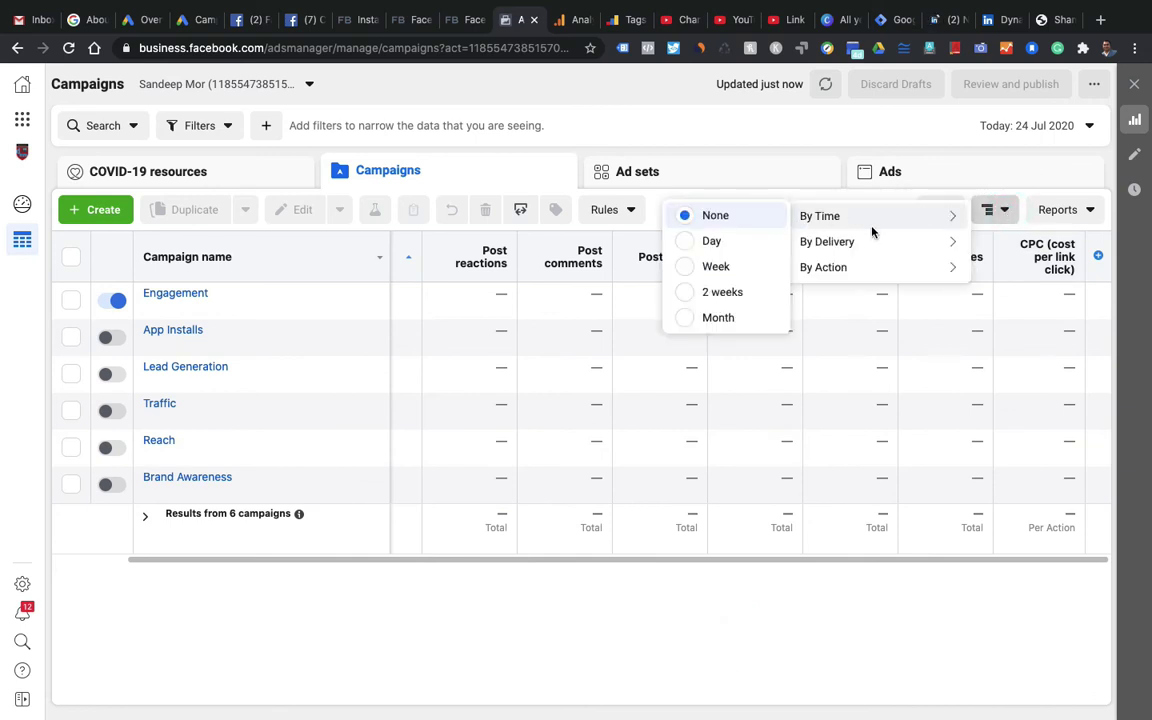
mouse_move(861, 267)
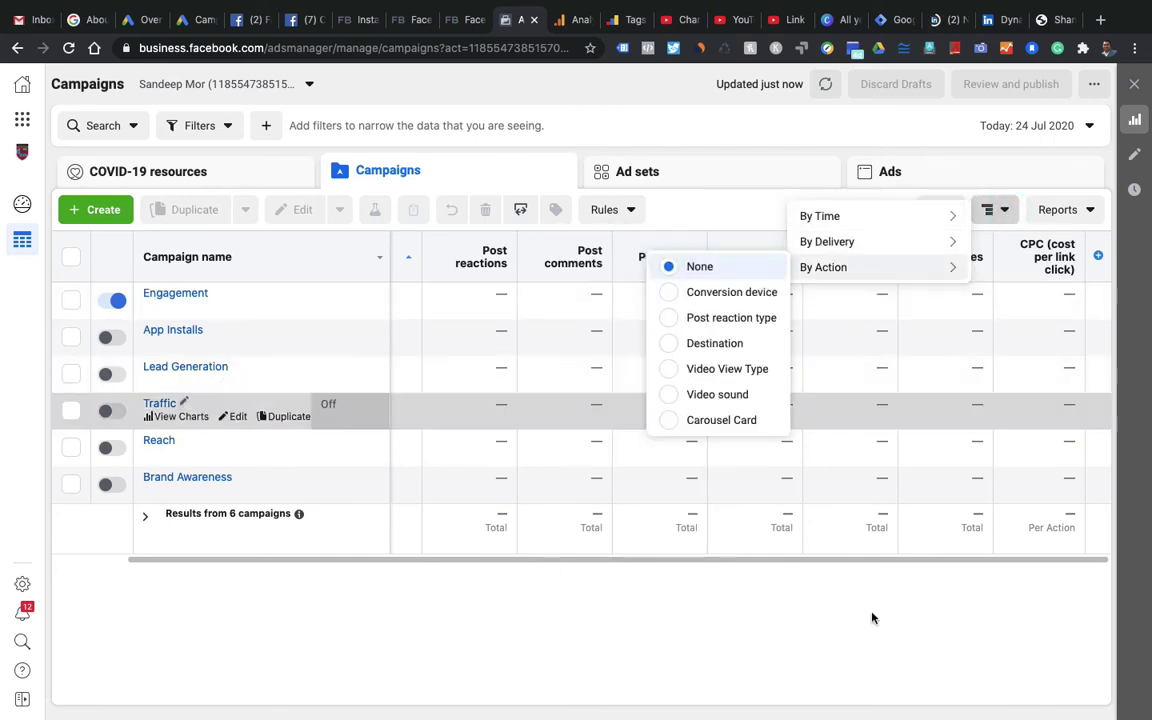
click(1090, 210)
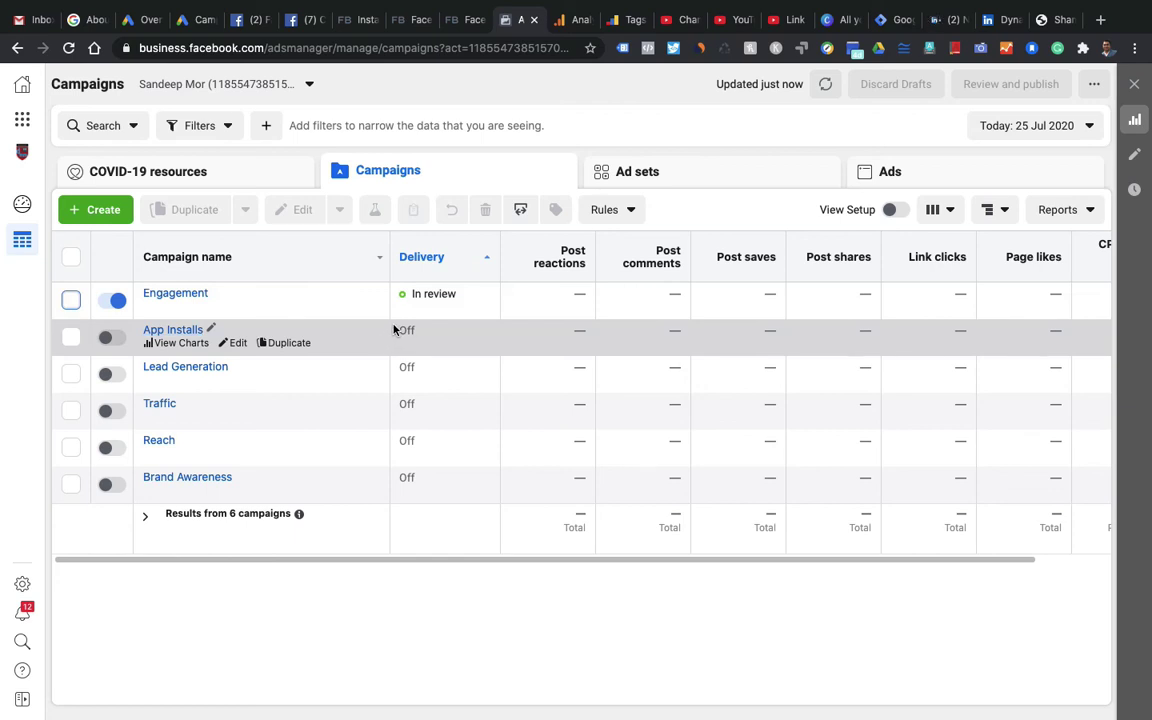
- Review the variables available for an A/B test of the Engagement campaign, without creating a test
click(71, 303)
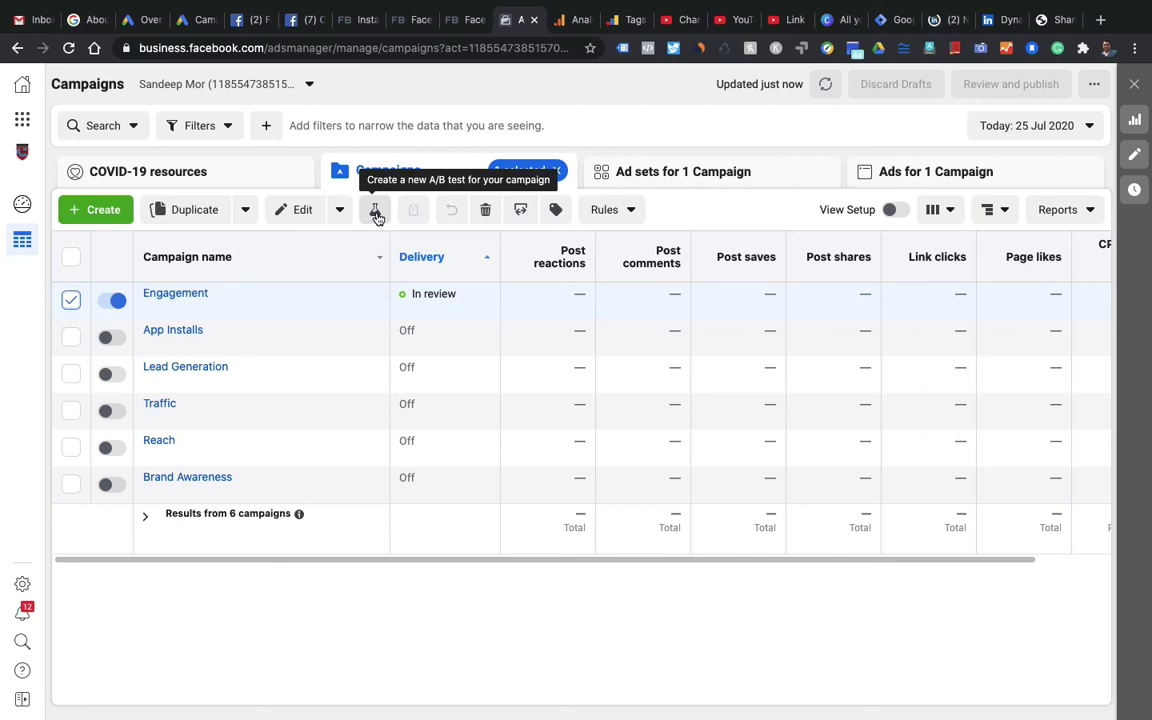
click(376, 212)
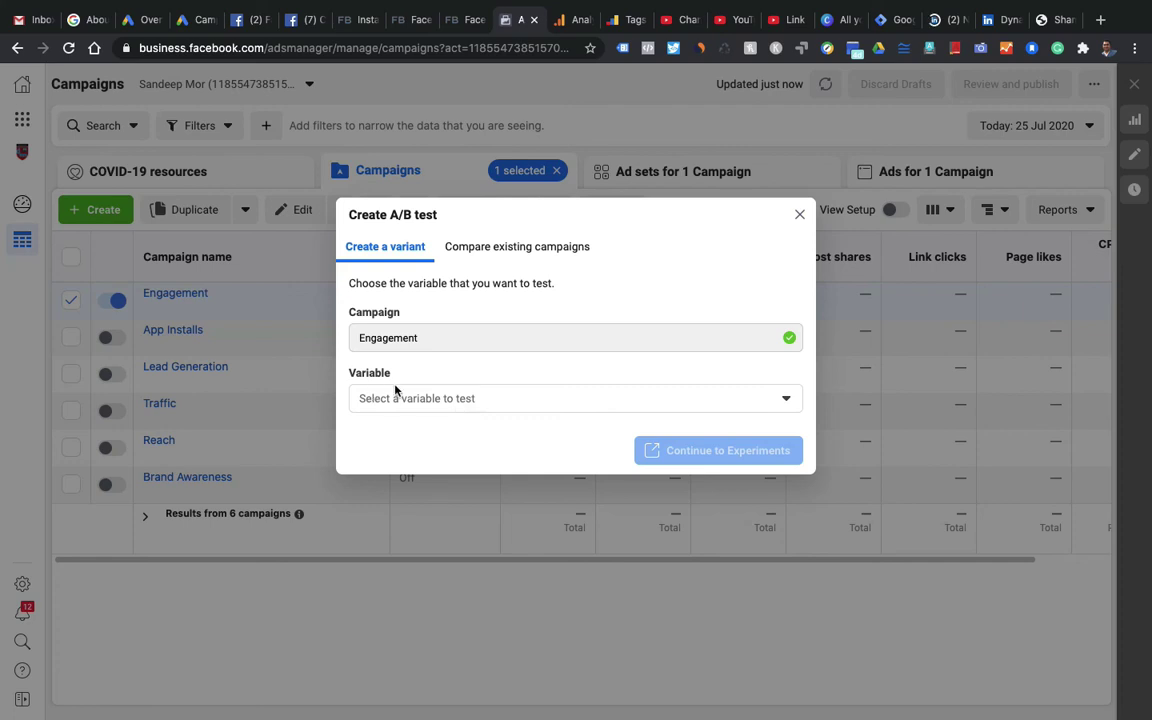
click(437, 398)
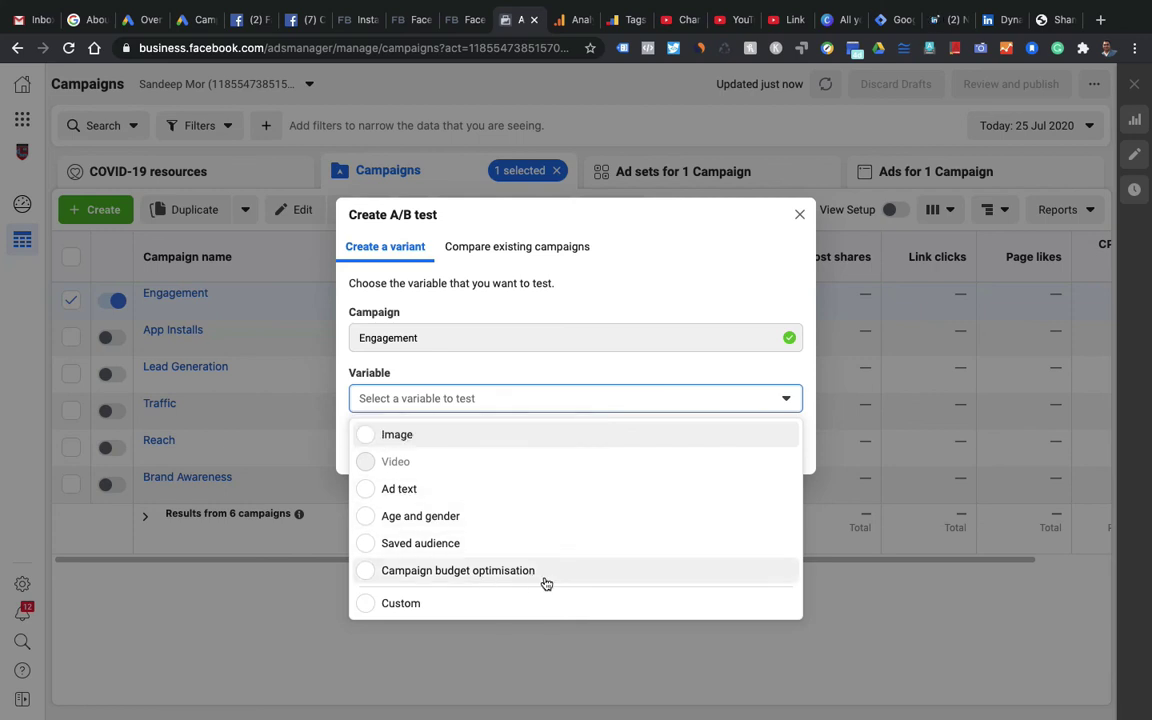
click(799, 215)
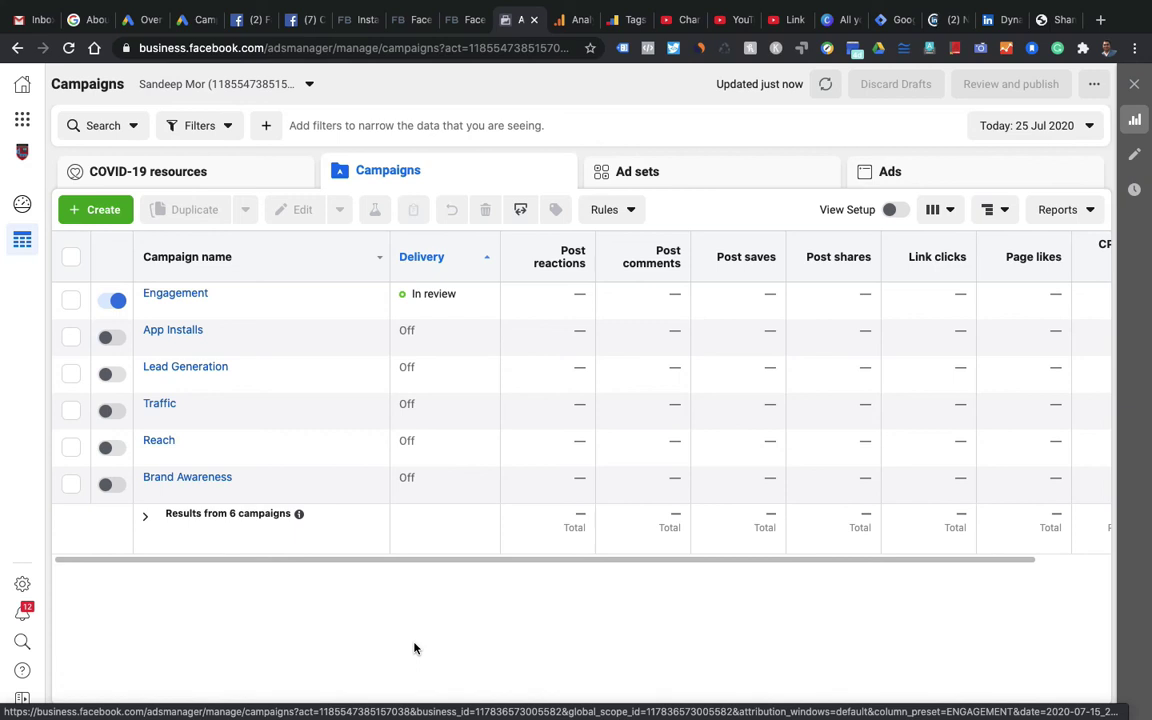